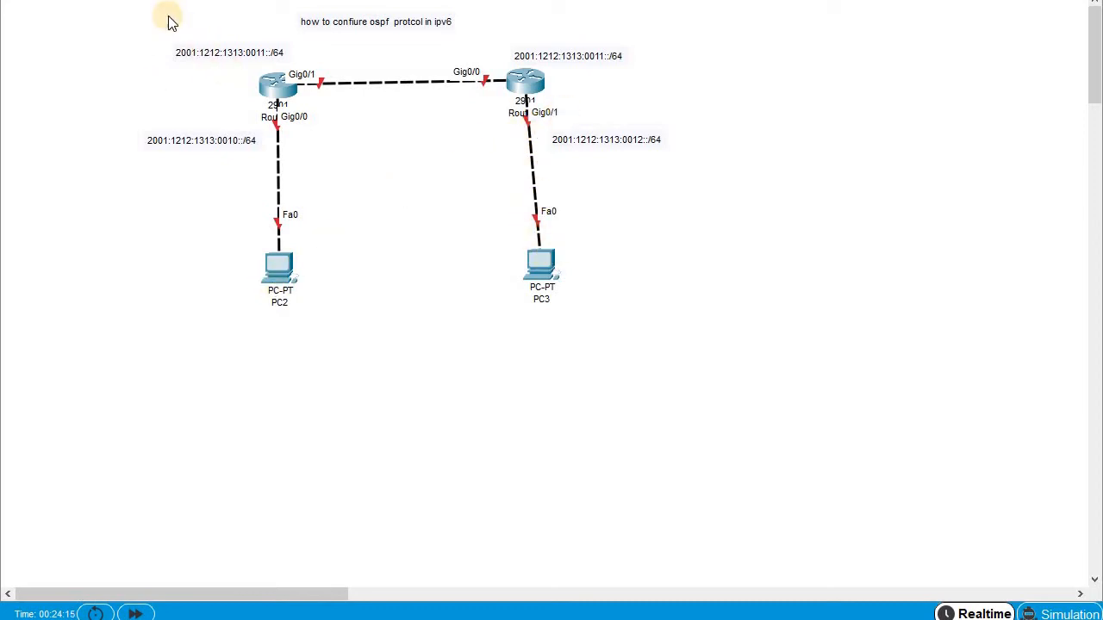
# Step: Add the text note R1 beside the router on the PC2 side and R2 beside the router on the PC3 side
pyautogui.click(221, 85)
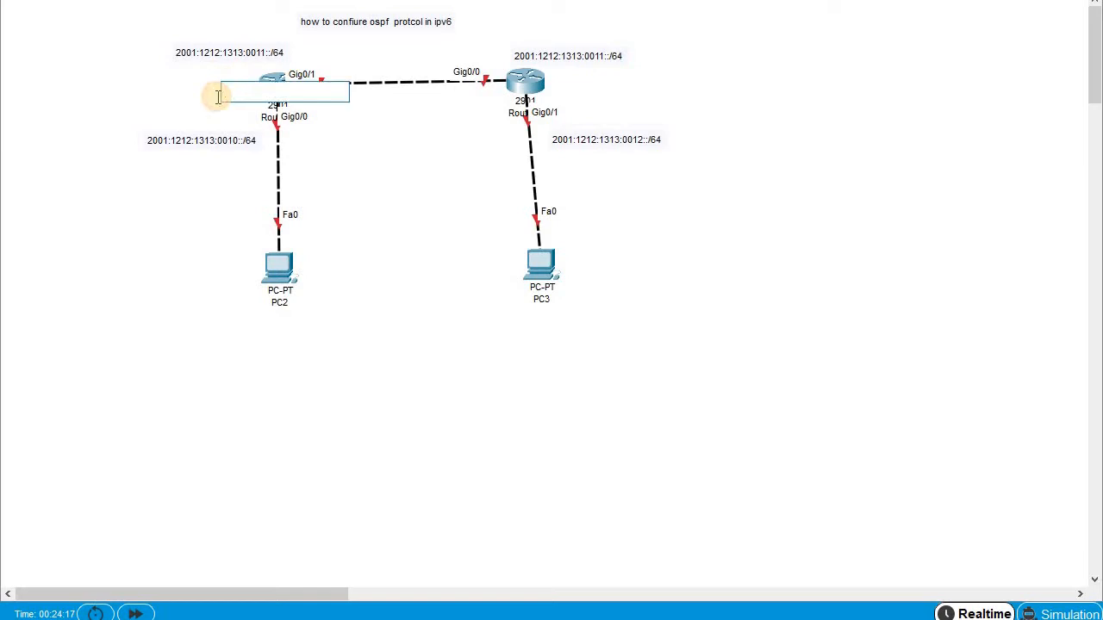
pyautogui.write('R')
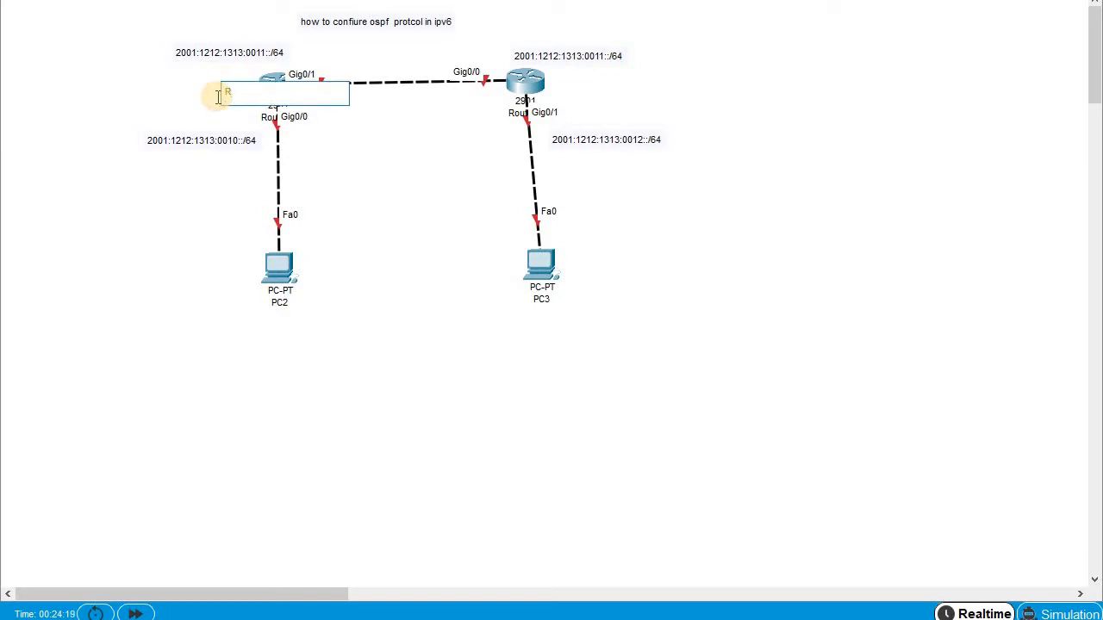
pyautogui.write('1')
pyautogui.click(569, 86)
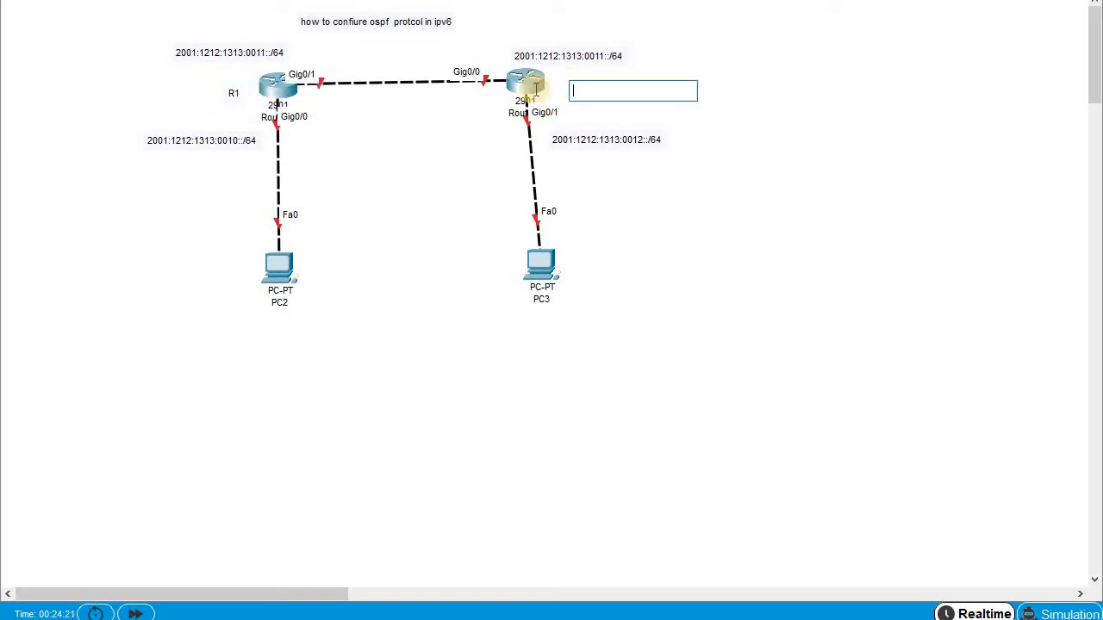
pyautogui.write('R2')
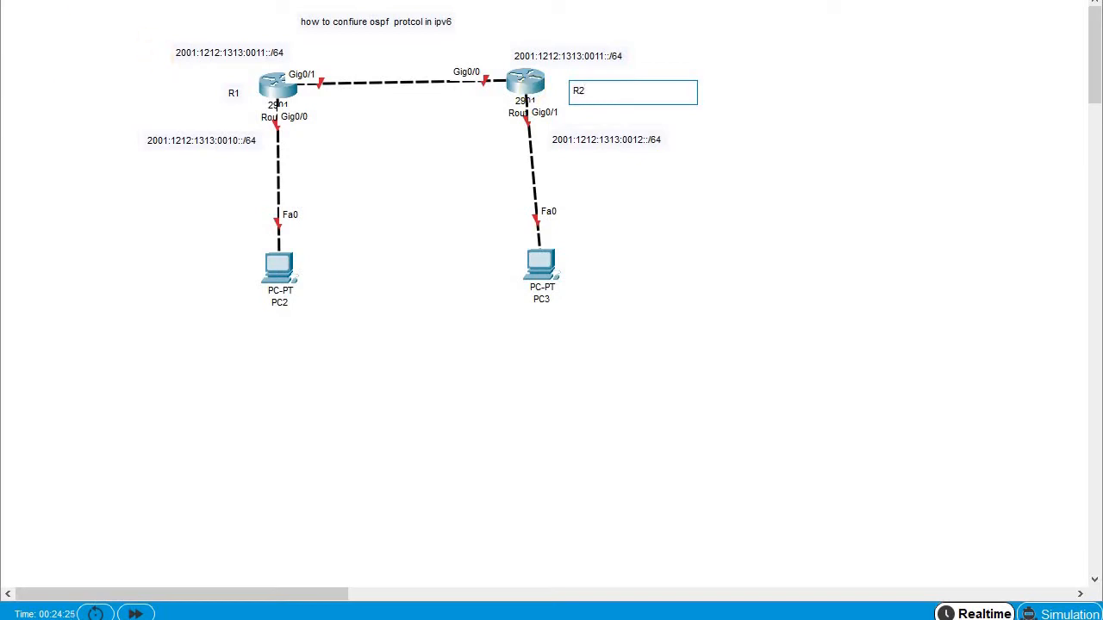
pyautogui.press('Escape')
# Step: Reposition the R1 and R2 notes and the four IPv6 network labels closer to their routers and links
pyautogui.moveTo(232, 95); pyautogui.dragTo(232, 82)
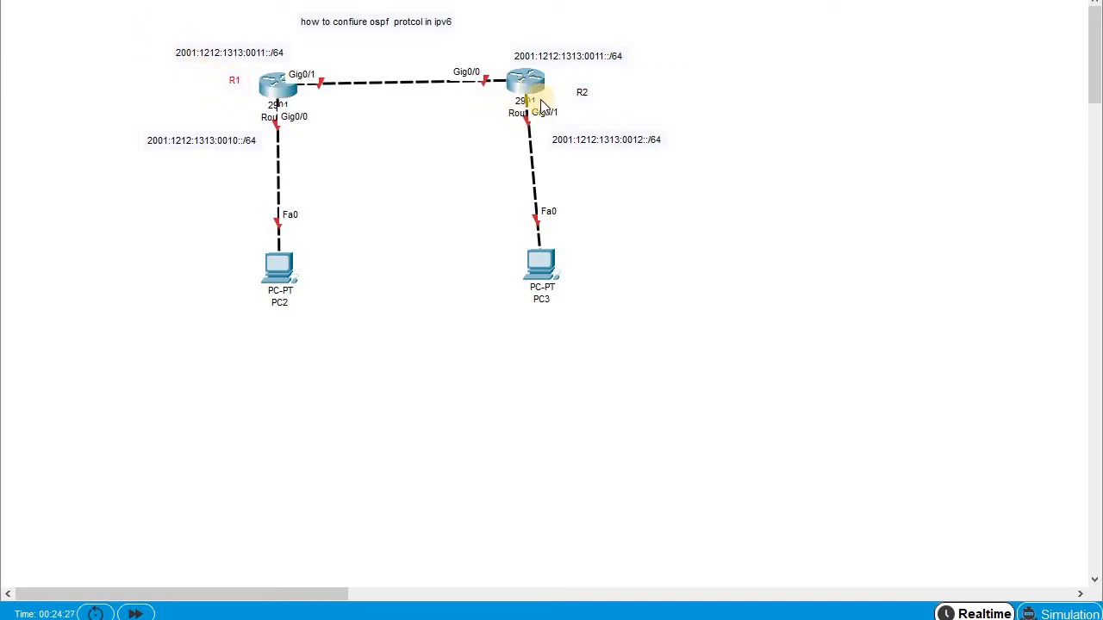
pyautogui.moveTo(573, 93); pyautogui.dragTo(561, 79)
pyautogui.moveTo(180, 137); pyautogui.dragTo(210, 152)
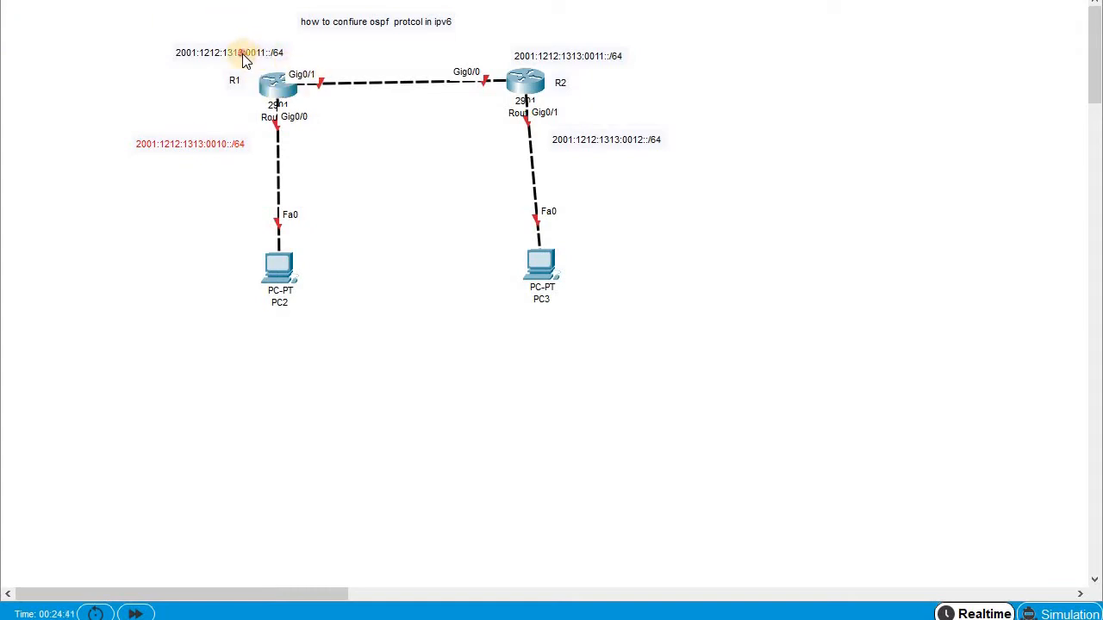
pyautogui.moveTo(243, 53); pyautogui.dragTo(268, 50)
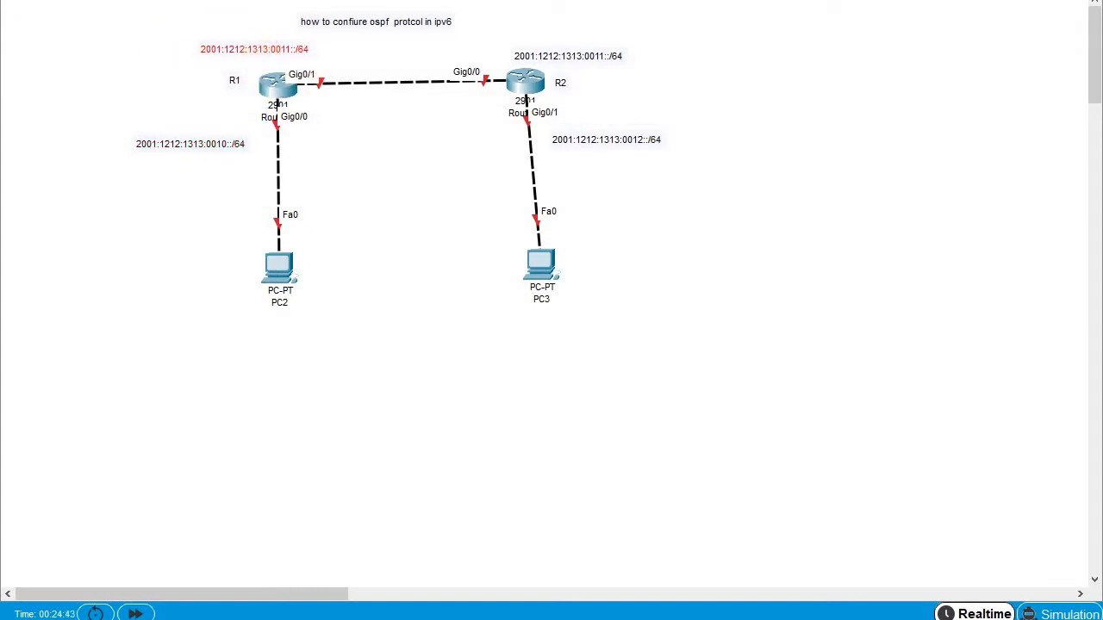
pyautogui.moveTo(530, 58); pyautogui.dragTo(524, 54)
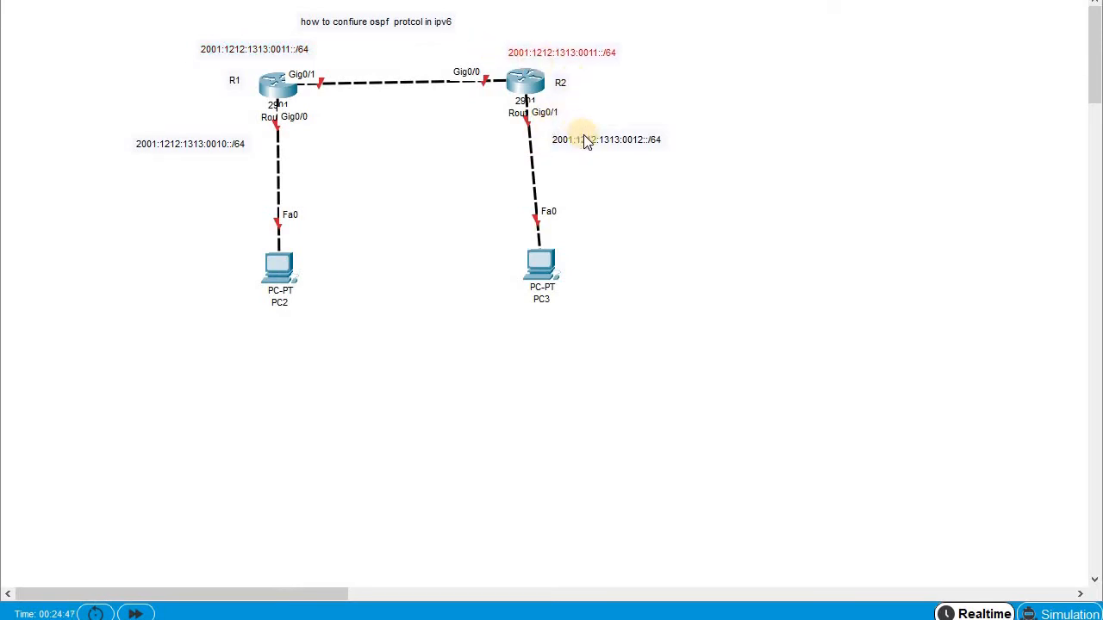
pyautogui.moveTo(575, 136); pyautogui.dragTo(563, 135)
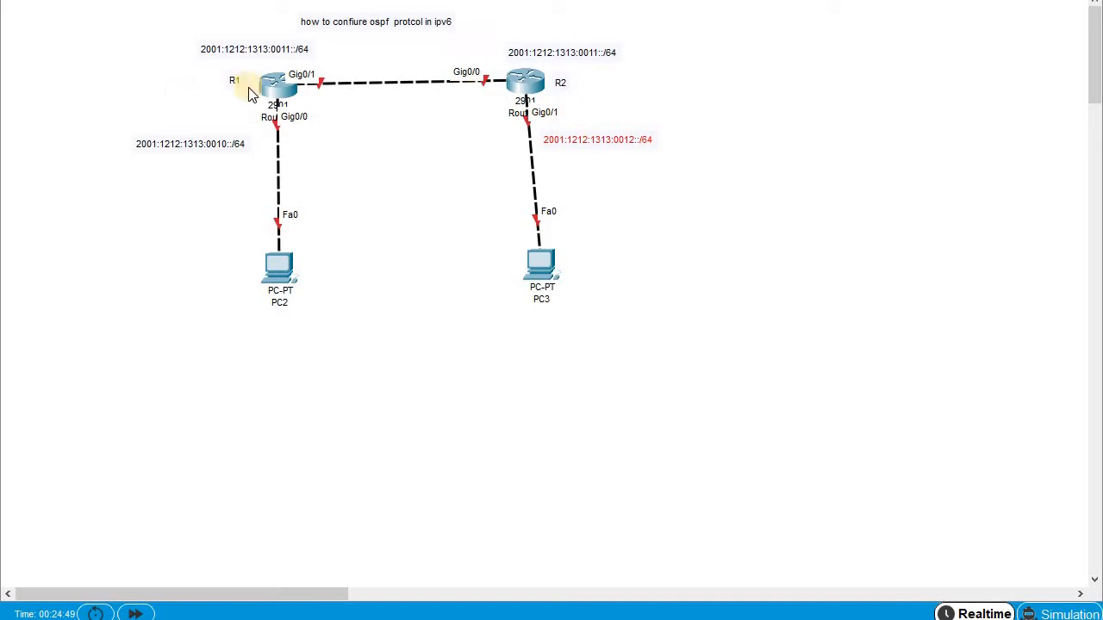
# Step: Open the command line of router R1 and answer n to the initial configuration dialog
pyautogui.click(274, 84)
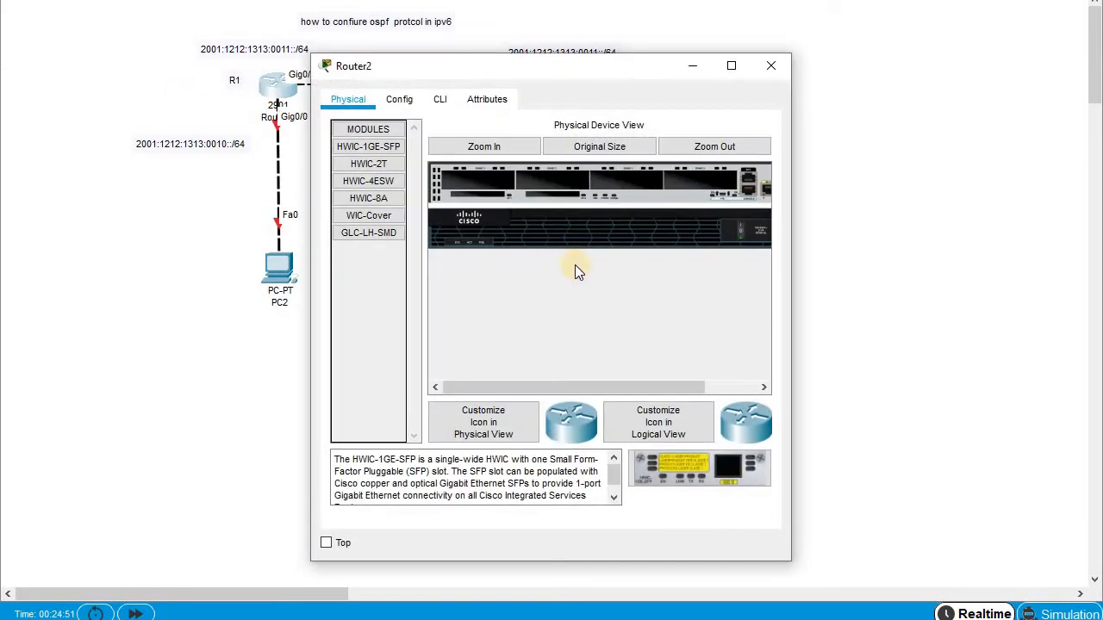
pyautogui.click(438, 100)
pyautogui.moveTo(504, 67); pyautogui.dragTo(614, 56)
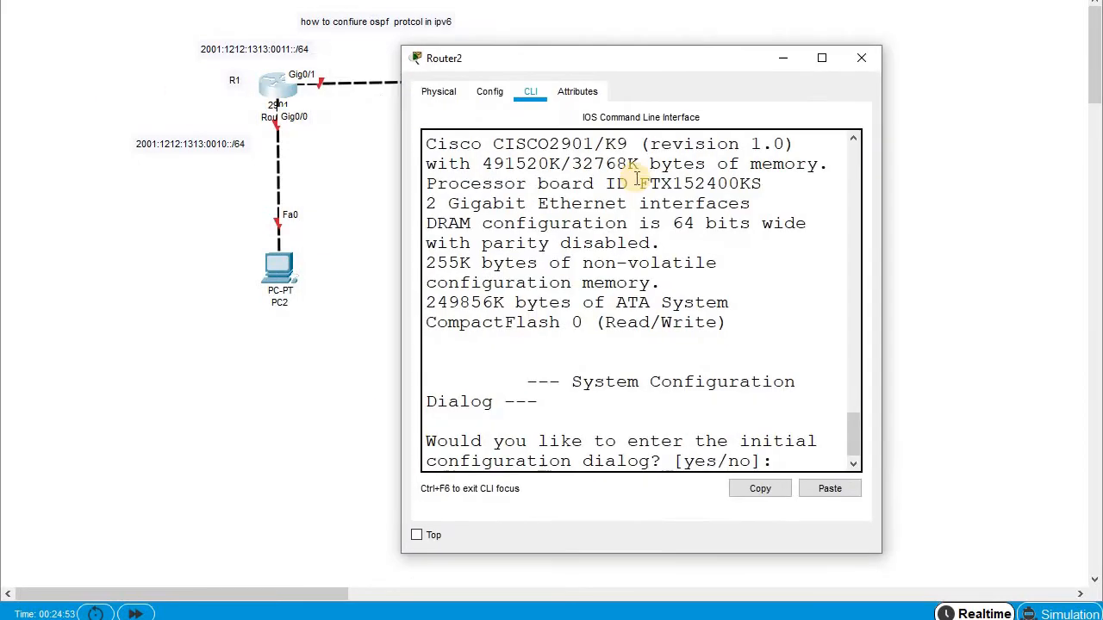
pyautogui.click(800, 458)
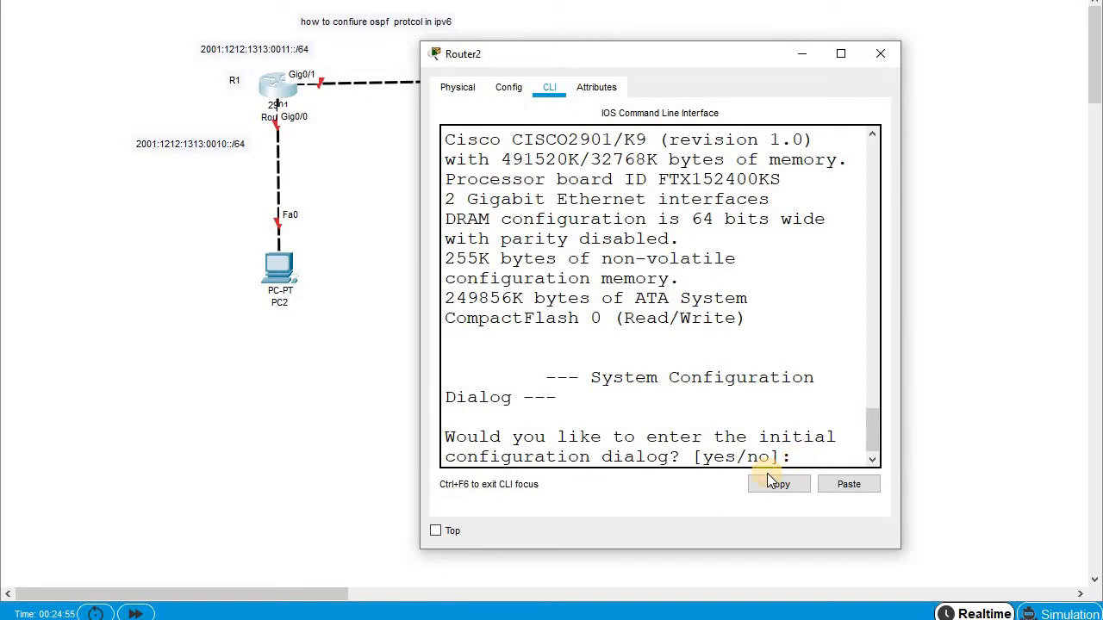
pyautogui.write('n')
pyautogui.press('Return')
pyautogui.press('Return')
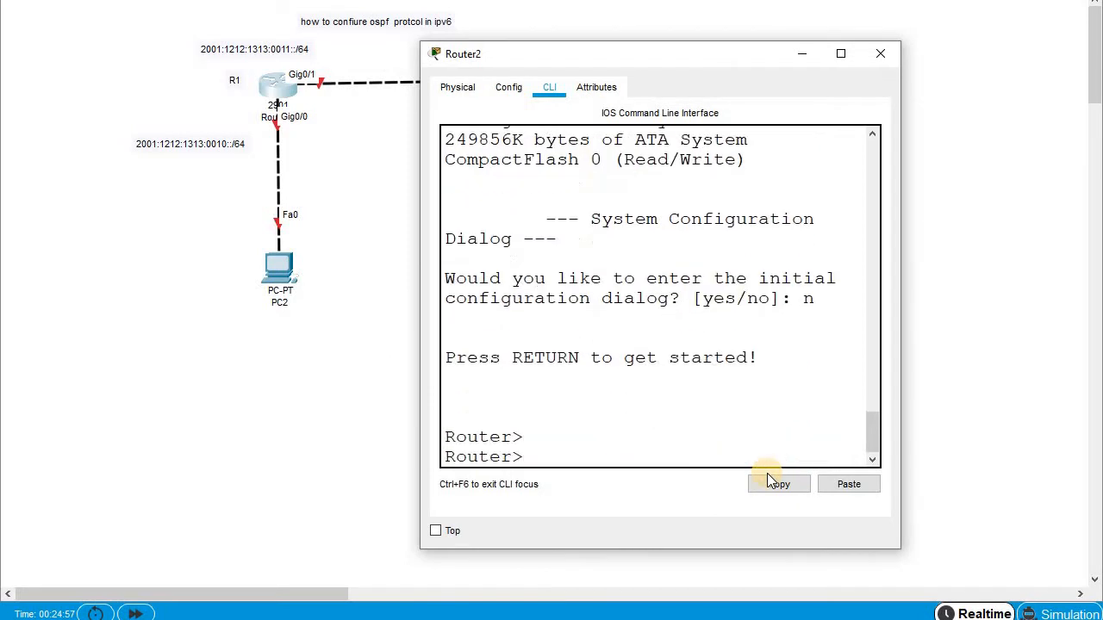
# Step: Enter privileged mode and then global configuration mode from the terminal on R1
pyautogui.write('en')
pyautogui.press('Tab')
pyautogui.press('Return')
pyautogui.press('Return')
pyautogui.write('conf')
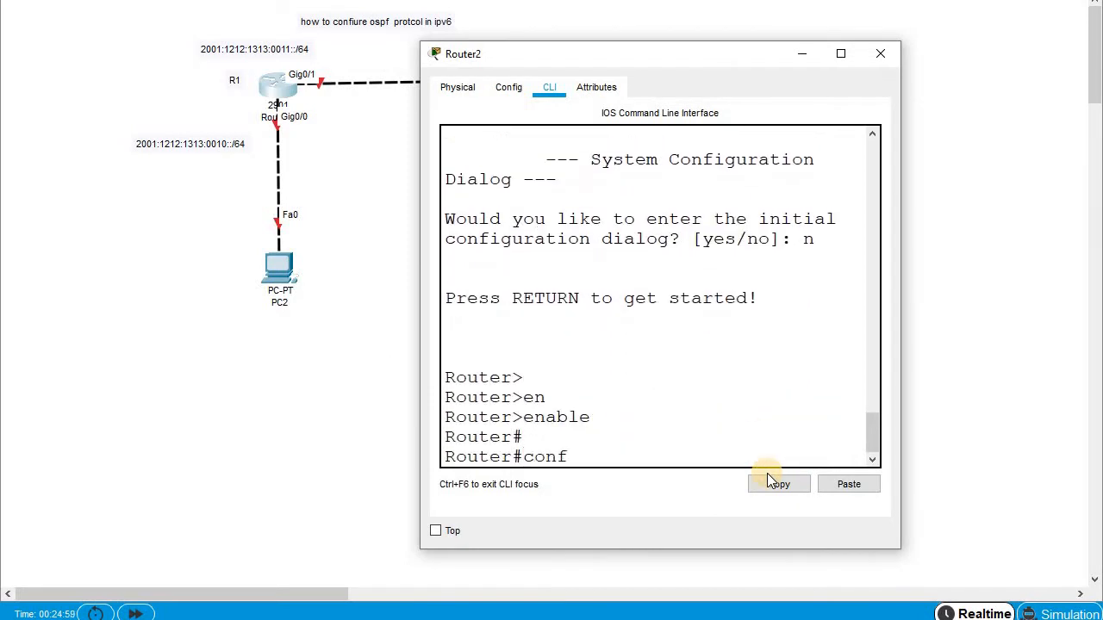
pyautogui.press('Tab')
pyautogui.press('Return')
pyautogui.press('Return')
# Step: Enable IPv6 routing on R1 with the ipv6 unicast-routing command
pyautogui.write('ipv')
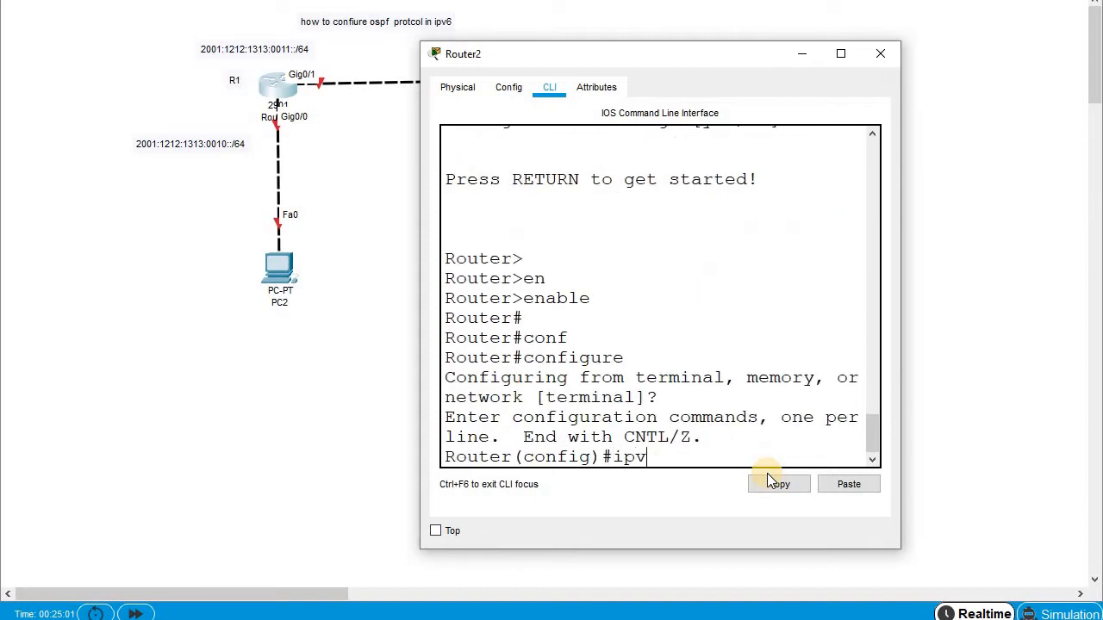
pyautogui.press('Tab')
pyautogui.write('un')
pyautogui.press('Tab')
pyautogui.press('Return')
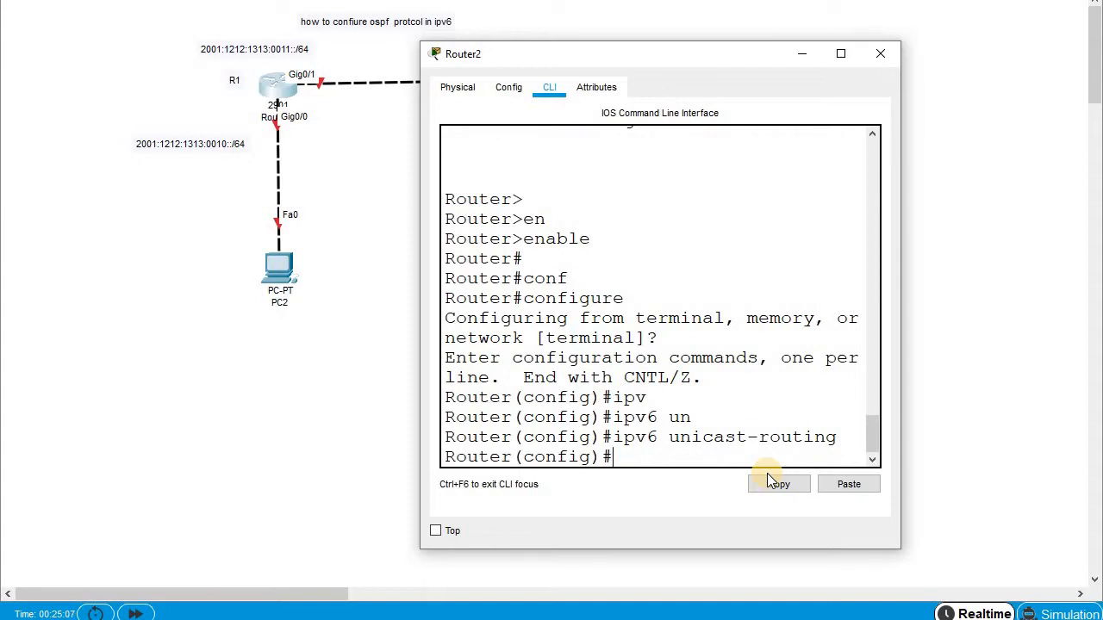
# Step: Enter interface configuration mode for gigabitEthernet 0/0 on R1
pyautogui.write('in')
pyautogui.press('Tab')
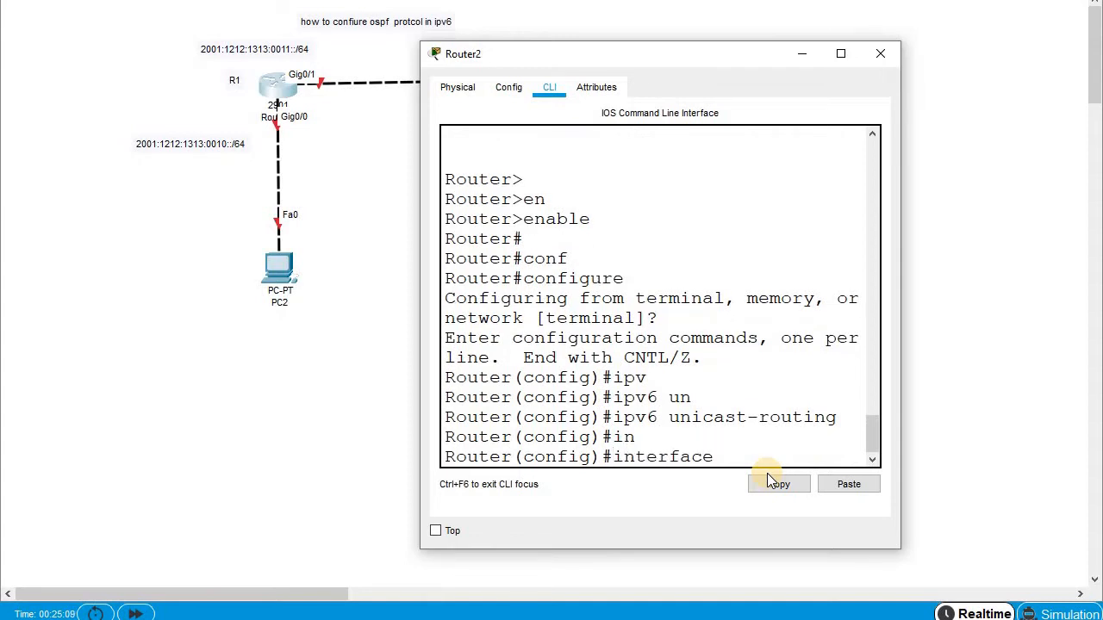
pyautogui.write('g')
pyautogui.press('Tab')
pyautogui.write('0/0')
pyautogui.press('Return')
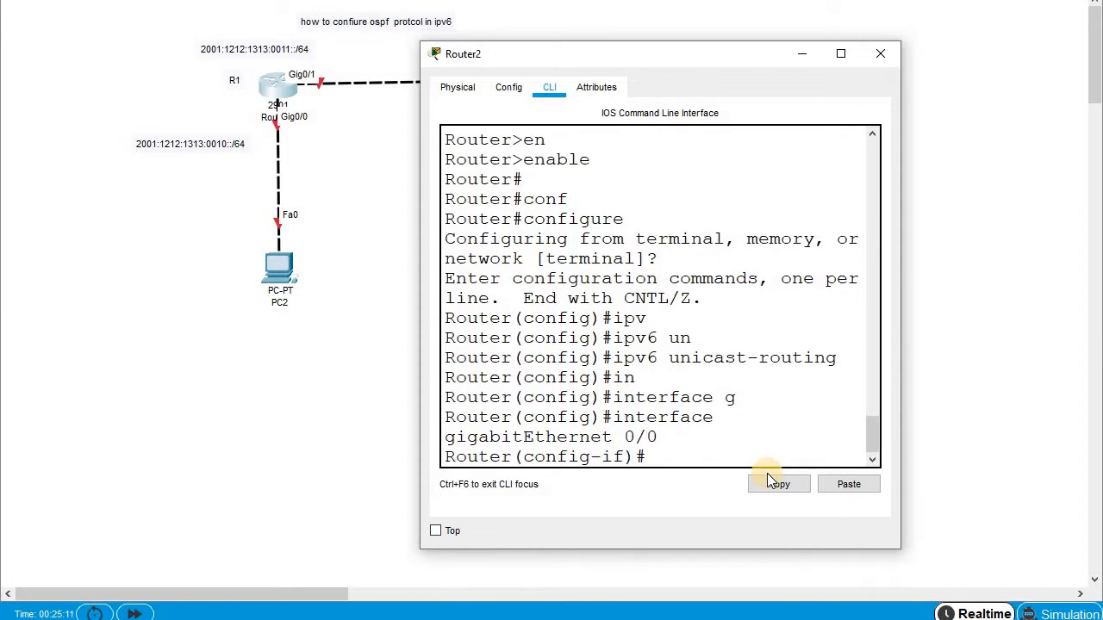
# Step: Assign the IPv6 address 2001:1212:1313:0010::/64 with eui-64 to R1's gigabitEthernet 0/0
pyautogui.write('ipv')
pyautogui.press('Tab')
pyautogui.write('ad')
pyautogui.press('Tab')
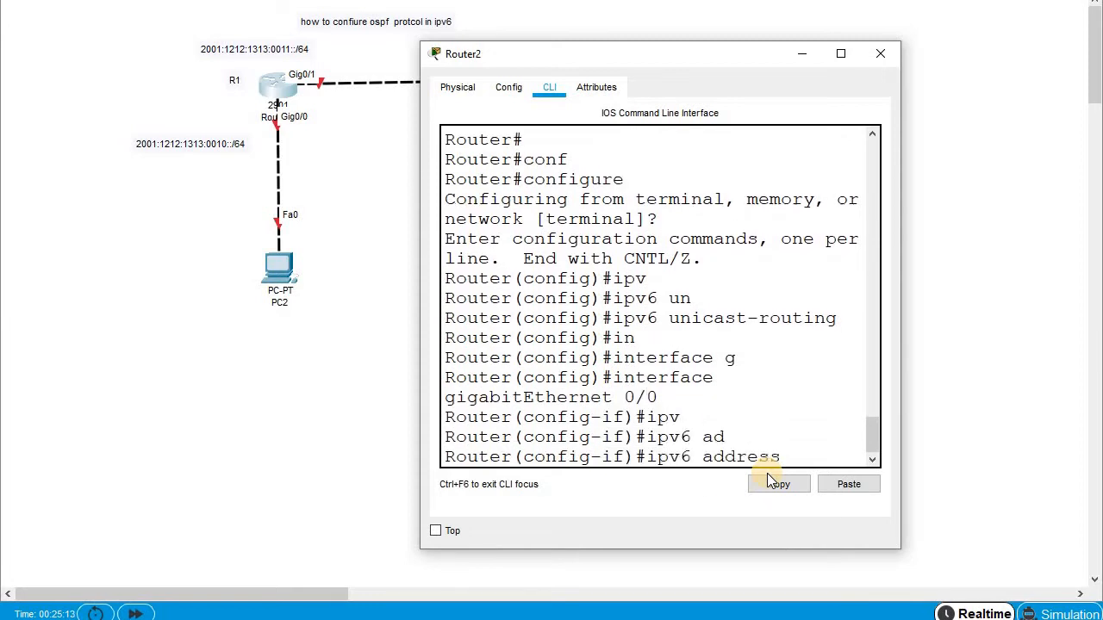
pyautogui.write('2001:1212:12')
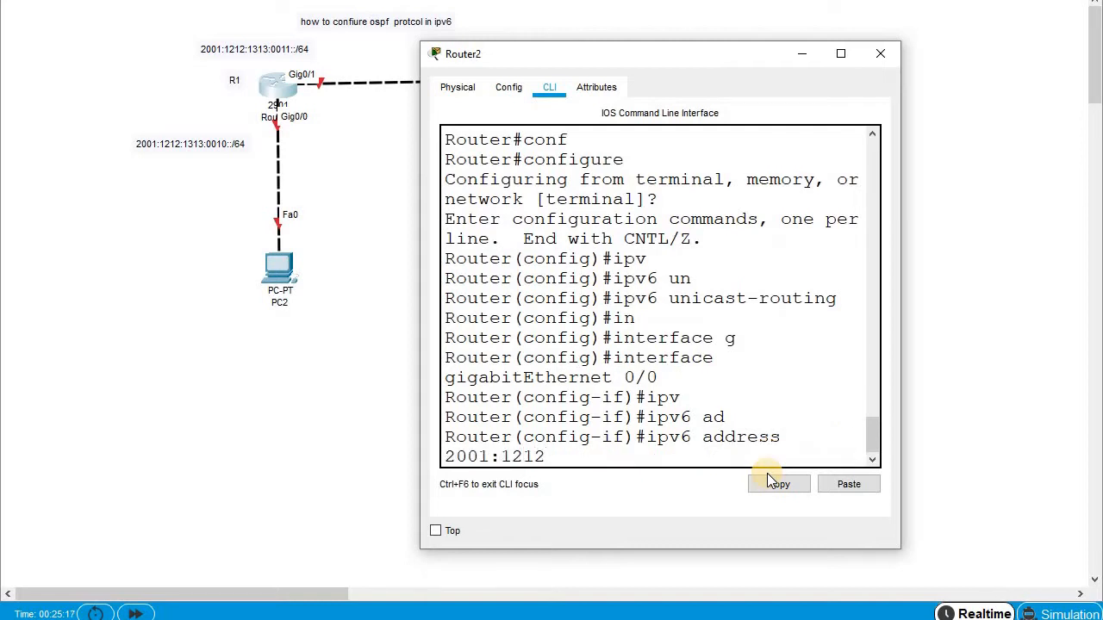
pyautogui.press('BackSpace')
pyautogui.write('313:0010::/64')
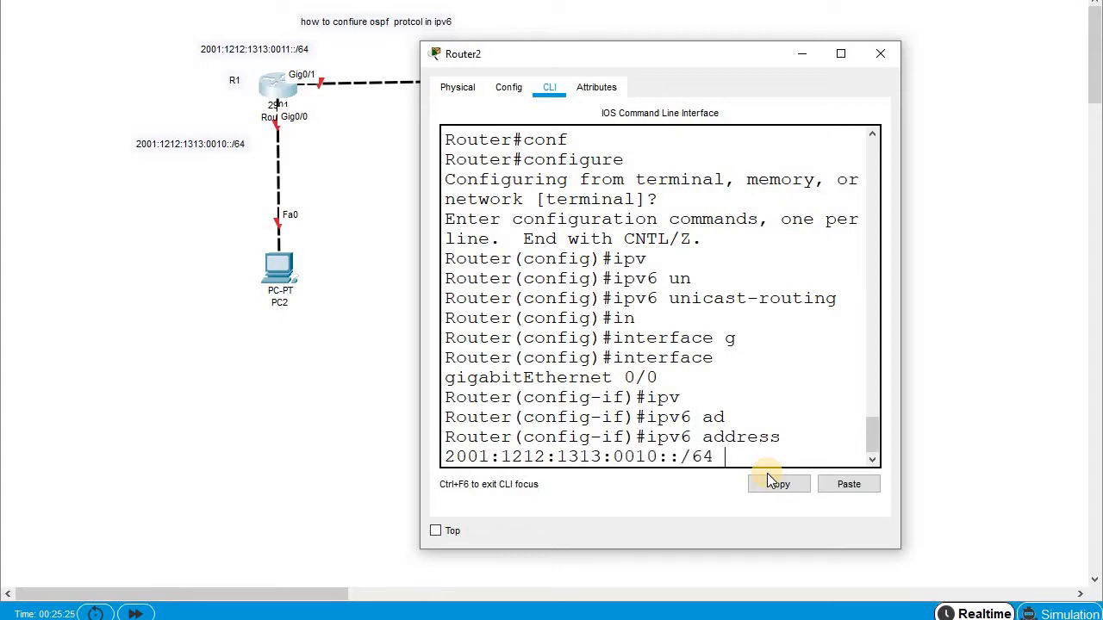
pyautogui.write(' ?e')
pyautogui.press('Tab')
pyautogui.press('Return')
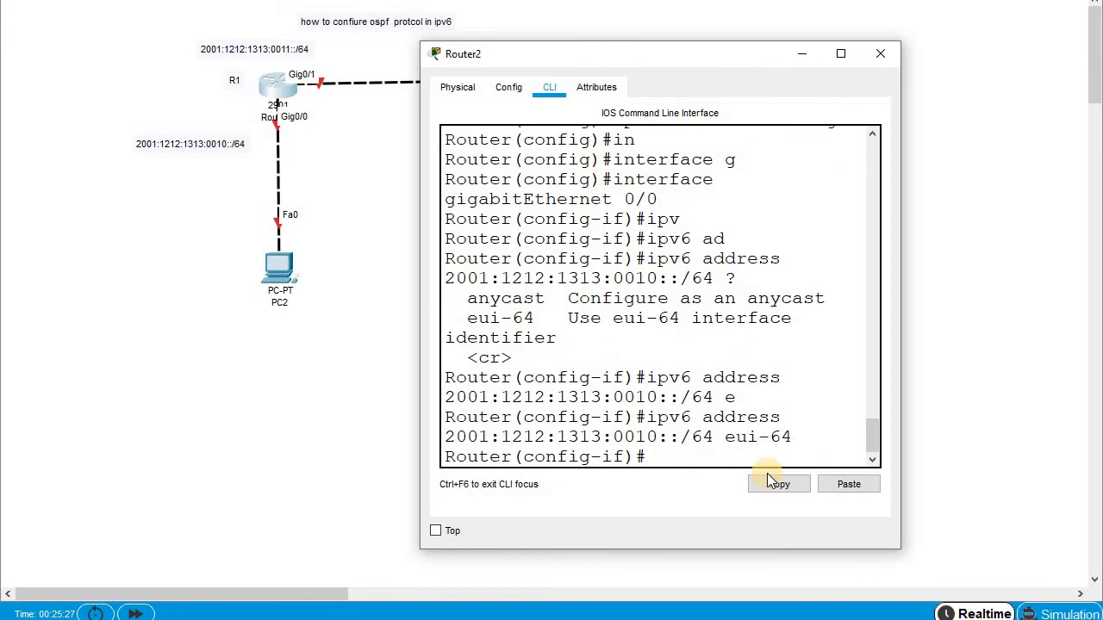
# Step: Bring up gigabitEthernet 0/0 with no shutdown and exit its interface configuration
pyautogui.write('no sh')
pyautogui.press('Tab')
pyautogui.press('Return')
pyautogui.press('Return')
pyautogui.write('e')
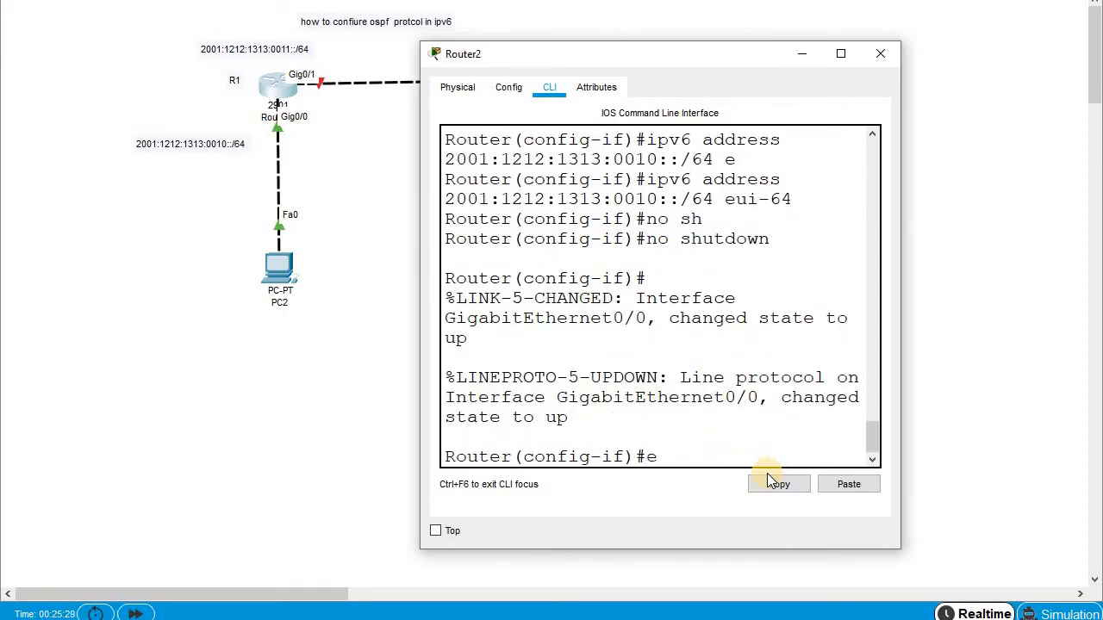
pyautogui.write('x')
pyautogui.press('Tab')
pyautogui.press('Return')
# Step: Enter interface configuration mode for gigabitEthernet 0/1 on R1
pyautogui.write('nfig)#n')
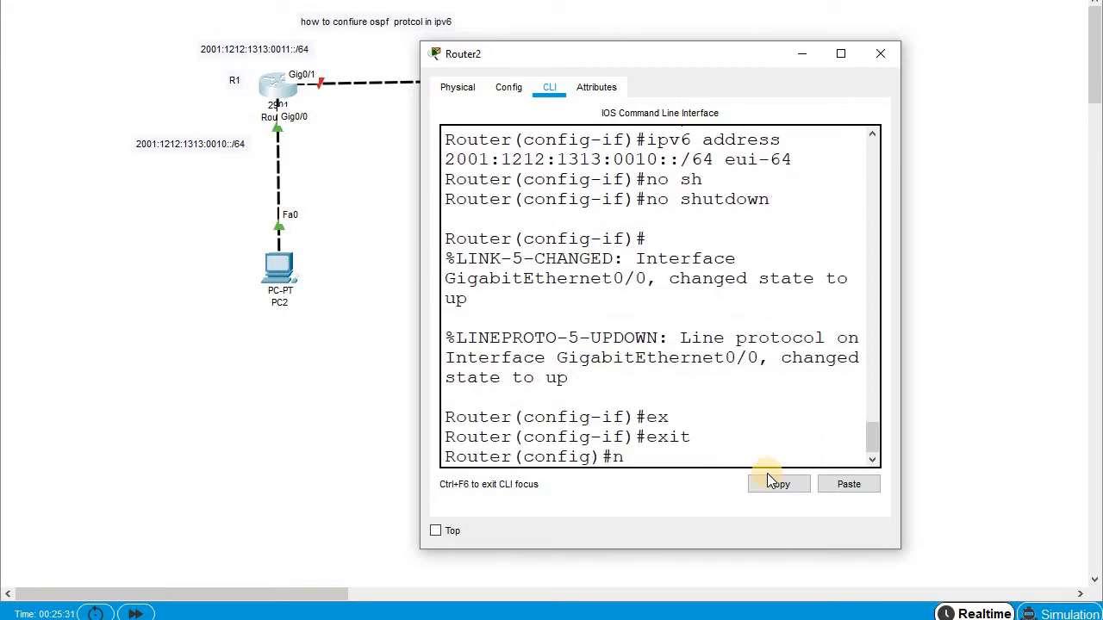
pyautogui.press('BackSpace')
pyautogui.write('in')
pyautogui.press('Tab')
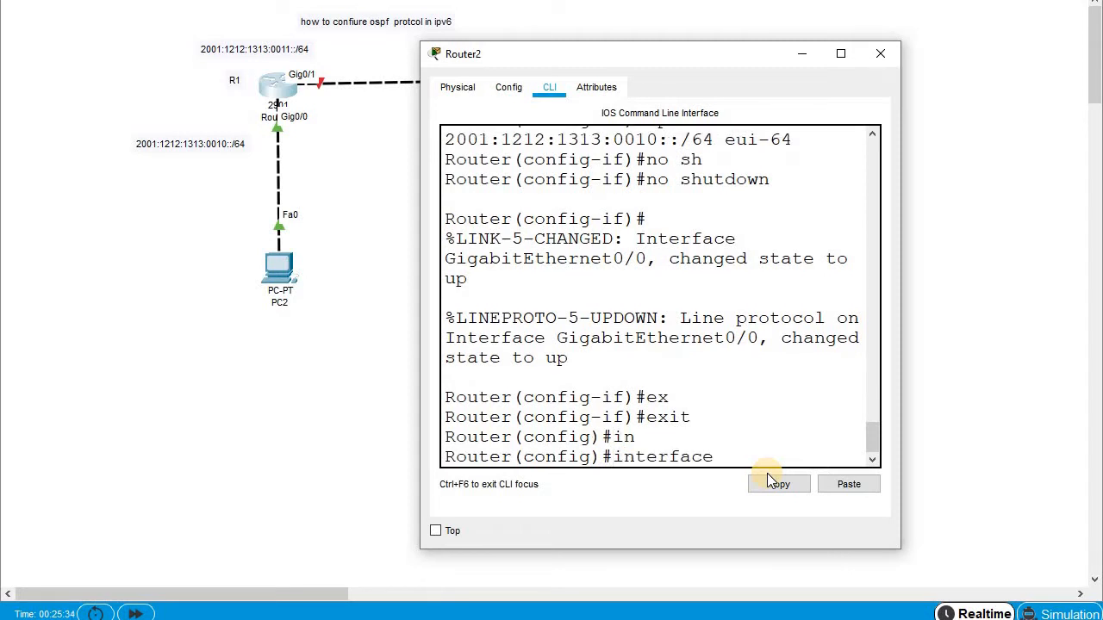
pyautogui.write('g')
pyautogui.press('Tab')
pyautogui.write('0/')
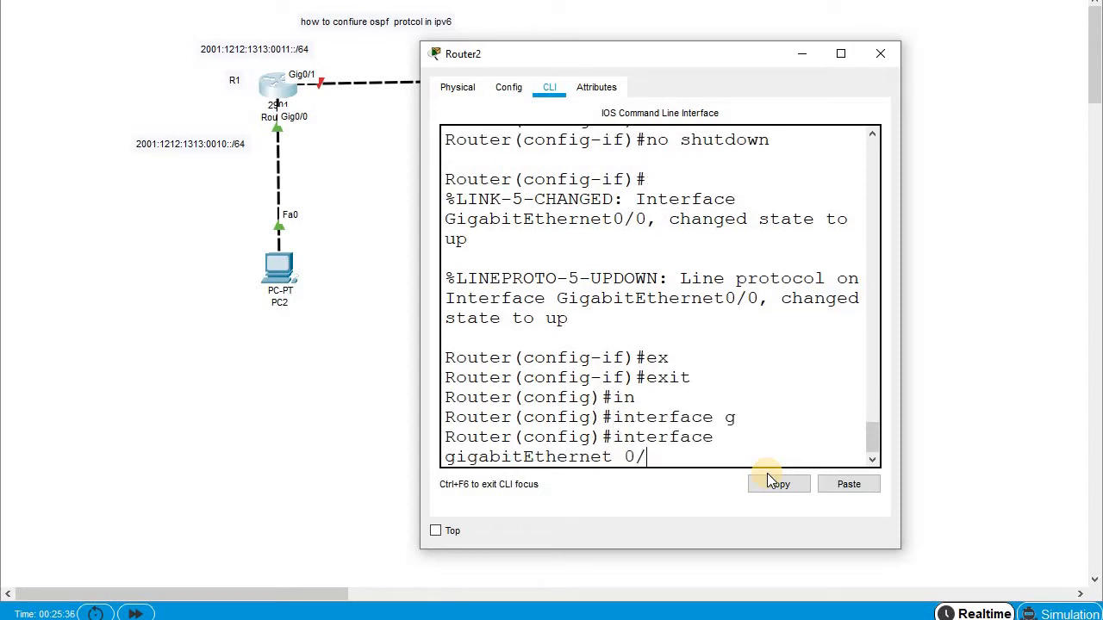
pyautogui.write('1')
pyautogui.press('Return')
# Step: Write an ipv6 address command with 20021:1212:1313:0011::/64 for gigabitEthernet 0/1 and query its options
pyautogui.write('ip')
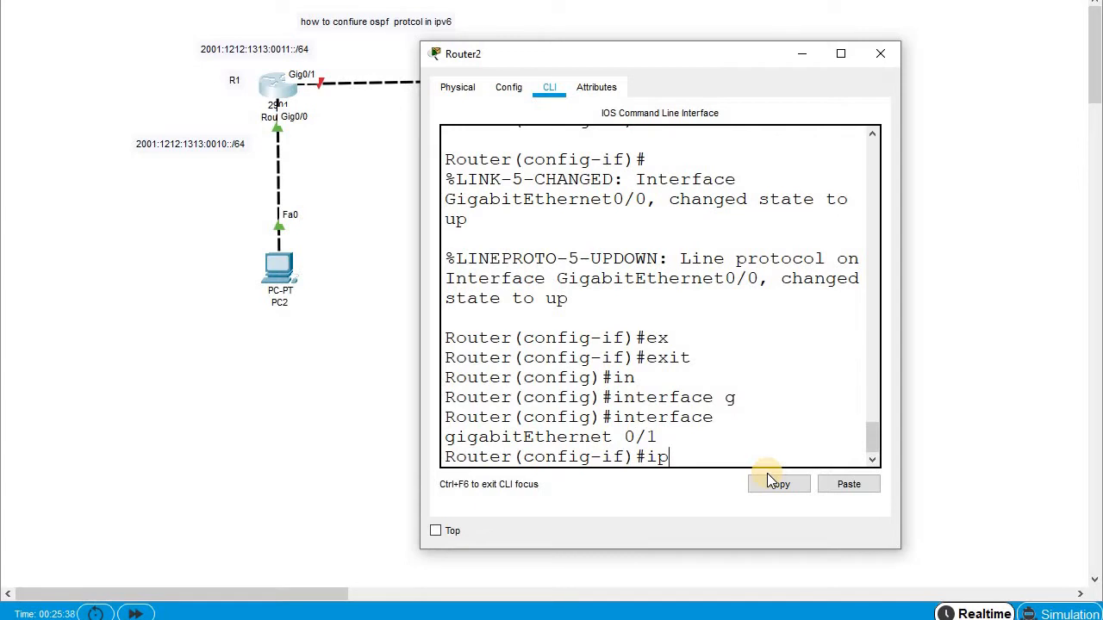
pyautogui.write('v')
pyautogui.press('Tab')
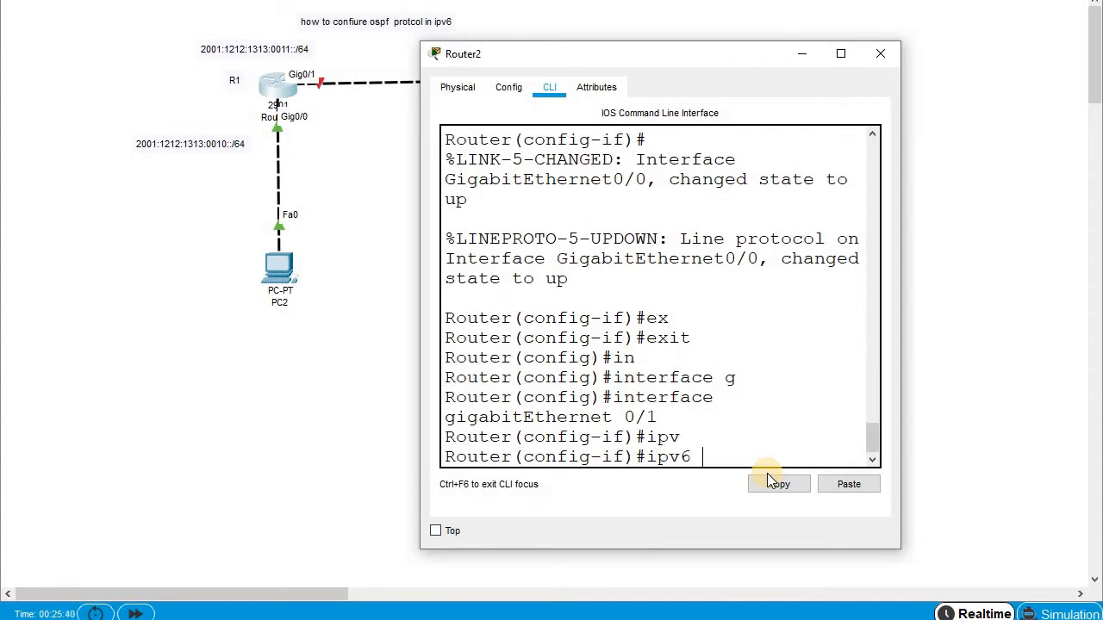
pyautogui.write('ad')
pyautogui.press('Tab')
pyautogui.write('2')
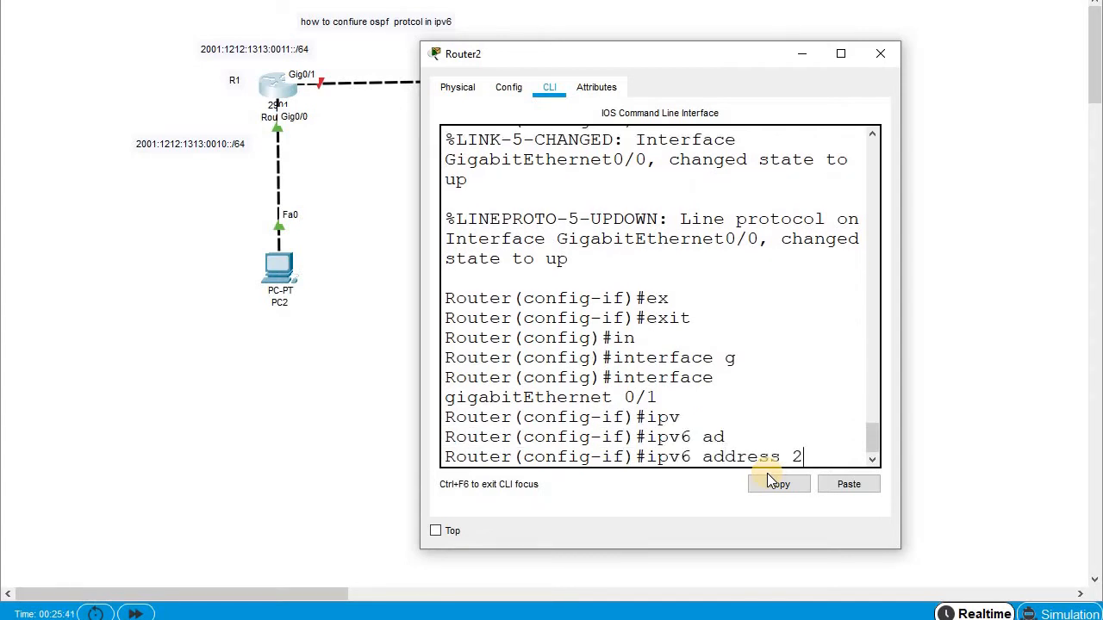
pyautogui.write('0021:12')
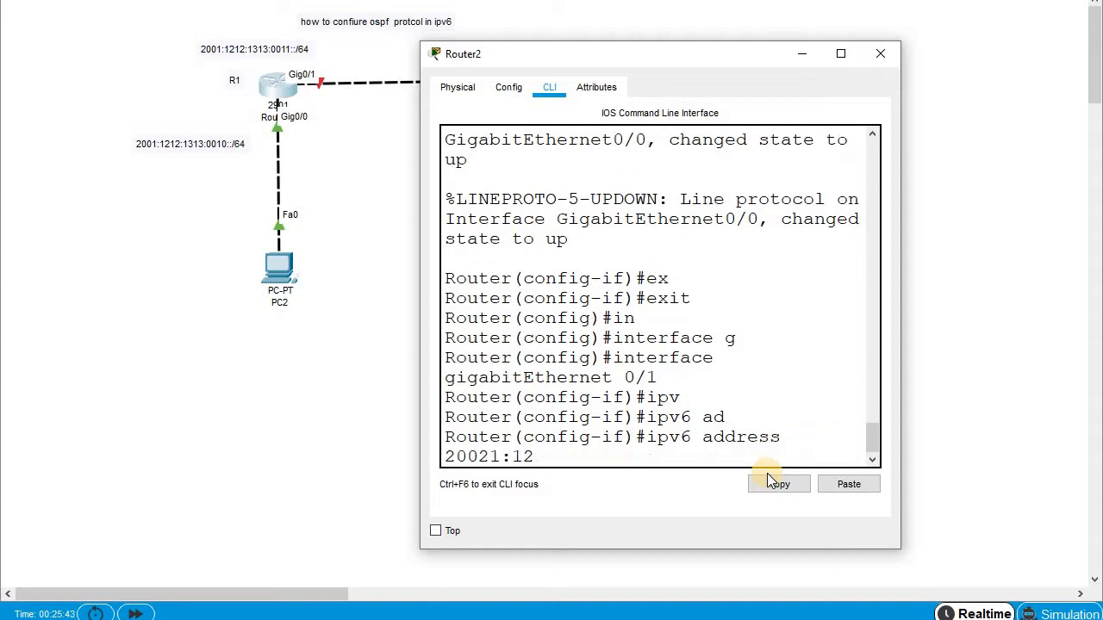
pyautogui.write('12:1313:0011')
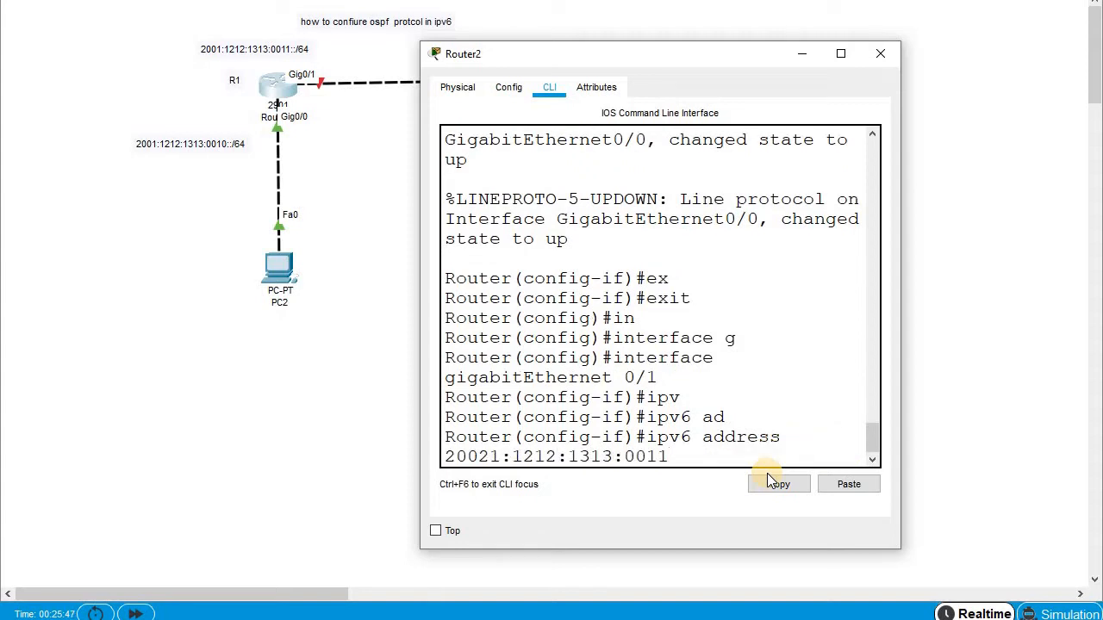
pyautogui.write('::/64 ?')
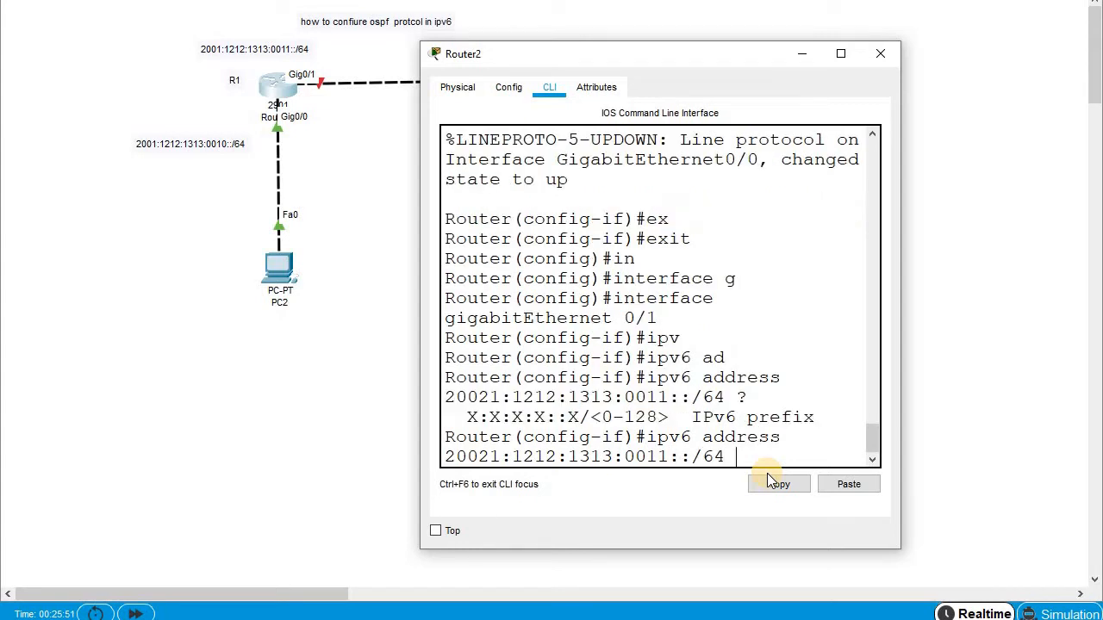
# Step: Replace the mistyped address for R1's gigabitEthernet 0/1 with 2001:1212:1313:0011::64 and query the available options
pyautogui.press('BackSpace')
pyautogui.press('BackSpace')
pyautogui.press('BackSpace')
pyautogui.press('BackSpace')
pyautogui.press('BackSpace')
pyautogui.press('BackSpace')
pyautogui.press('BackSpace')
pyautogui.press('BackSpace')
pyautogui.press('BackSpace')
pyautogui.press('BackSpace')
pyautogui.press('BackSpace')
pyautogui.press('BackSpace')
pyautogui.press('BackSpace')
pyautogui.press('BackSpace')
pyautogui.press('BackSpace')
pyautogui.press('BackSpace')
pyautogui.press('BackSpace')
pyautogui.press('BackSpace')
pyautogui.press('BackSpace')
pyautogui.press('BackSpace')
pyautogui.press('BackSpace')
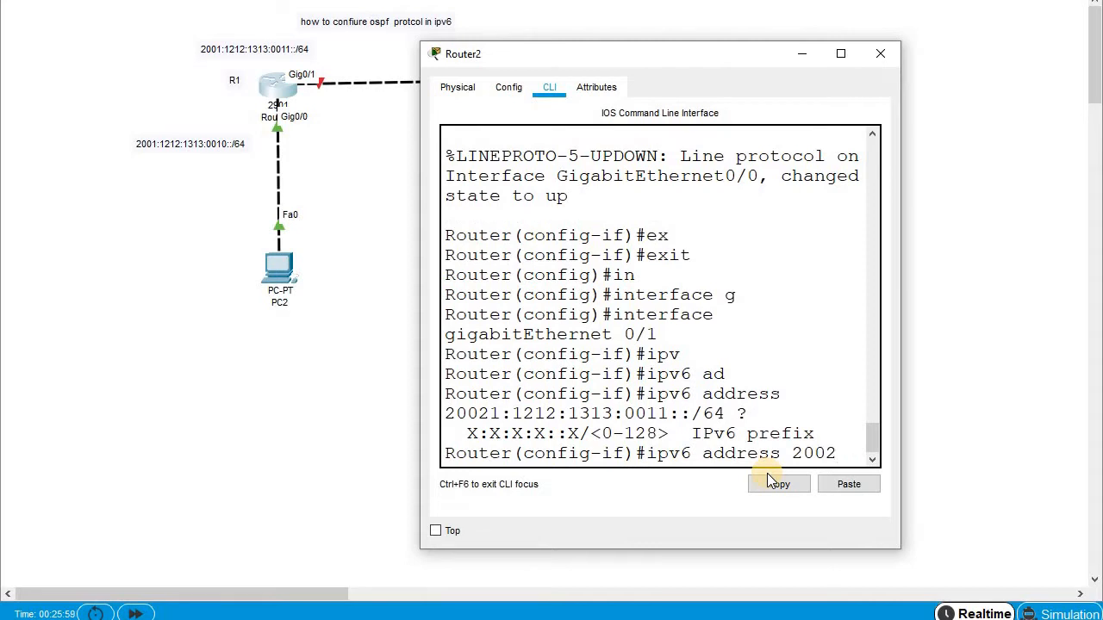
pyautogui.press('BackSpace')
pyautogui.write('1:1212')
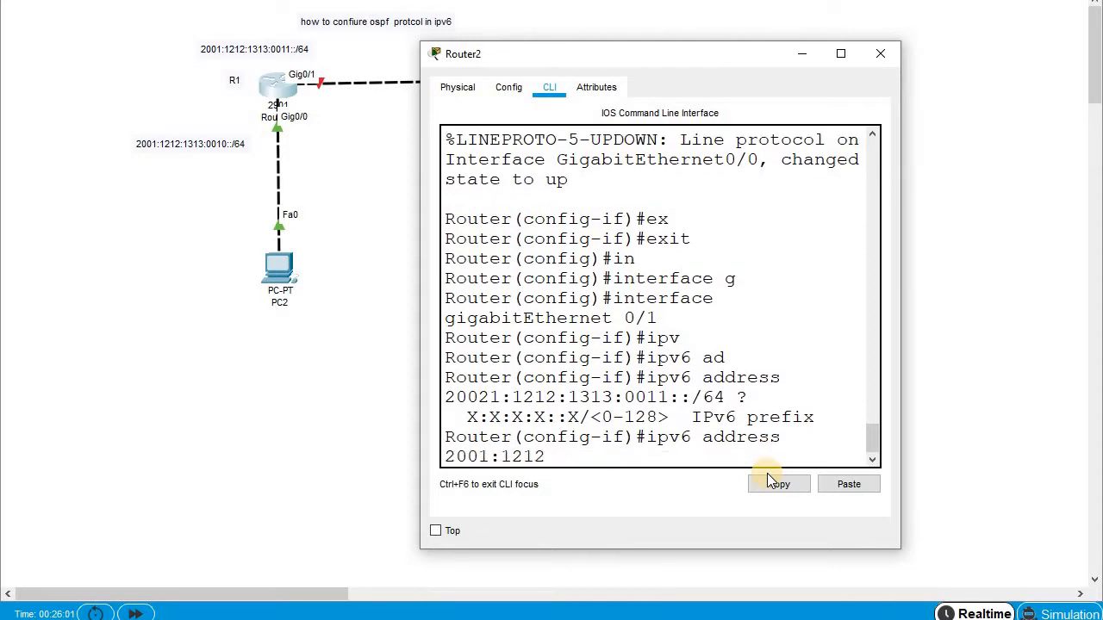
pyautogui.write(':1313:0011::64 ?')
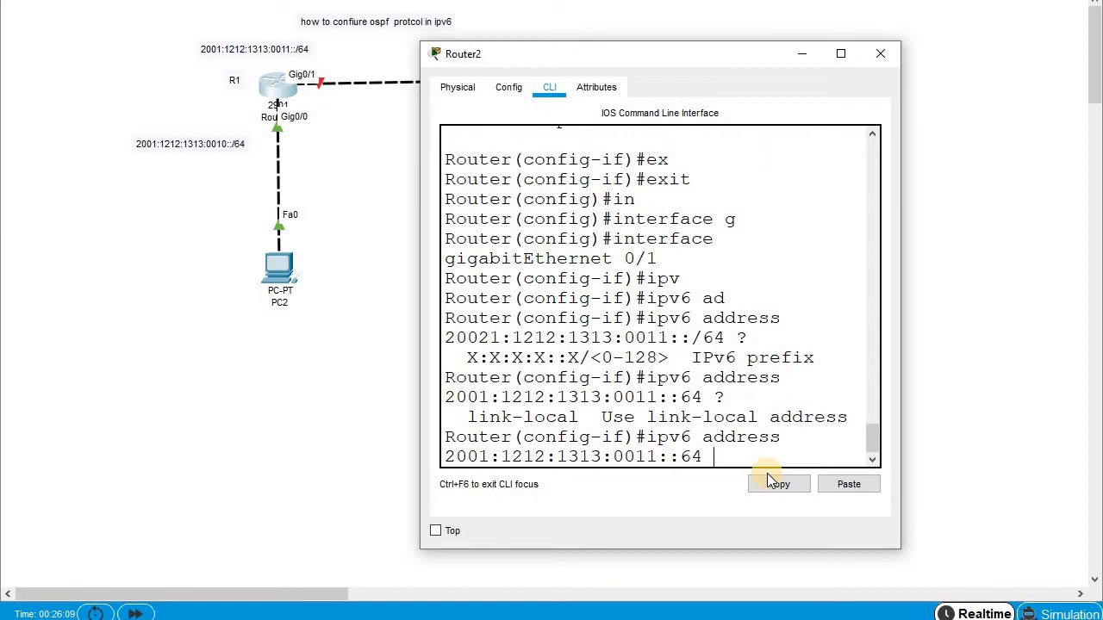
# Step: Correct the prefix to 2001:1212:1313:0011::/64, query its options, and assign it with eui-64 to R1's gigabitEthernet 0/1
pyautogui.press('BackSpace')
pyautogui.press('BackSpace')
pyautogui.write('/64 ?')
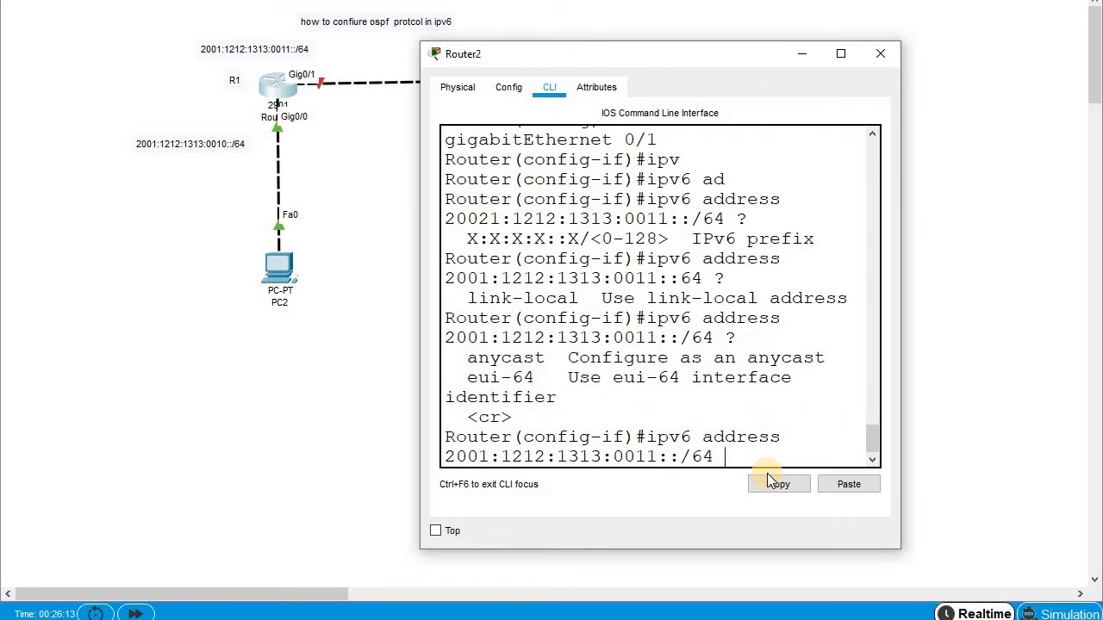
pyautogui.write('e')
pyautogui.press('Tab')
pyautogui.press('Return')
pyautogui.press('Return')
pyautogui.press('Return')
# Step: Bring up R1's gigabitEthernet 0/1 with no shutdown and exit its interface configuration
pyautogui.write('no s')
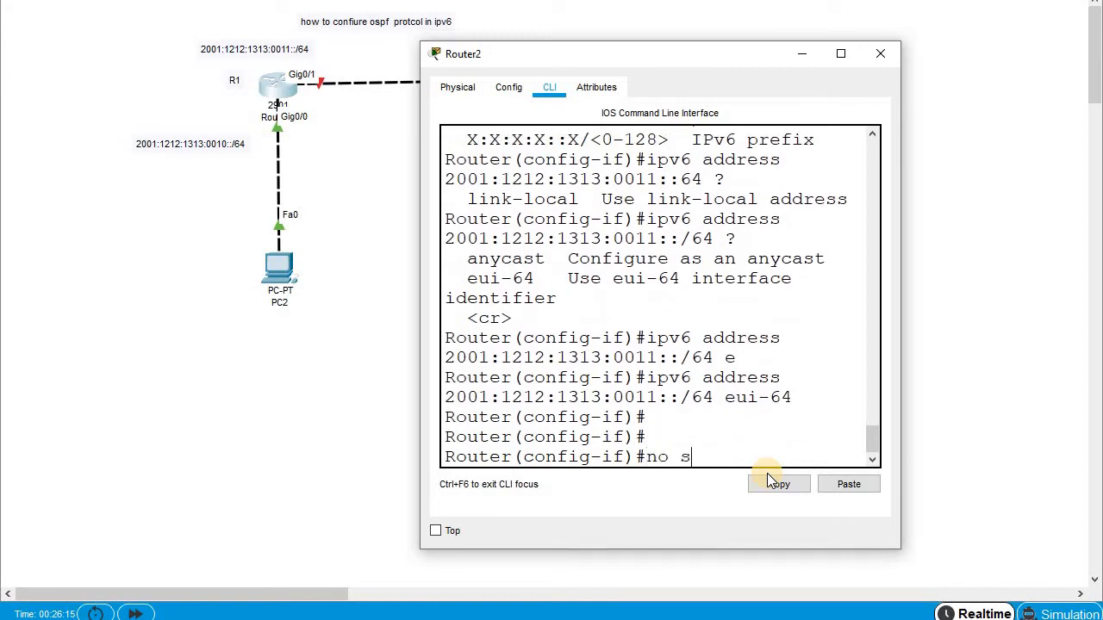
pyautogui.write('h')
pyautogui.press('Tab')
pyautogui.press('Return')
pyautogui.write('ex')
pyautogui.press('Return')
pyautogui.press('Return')
pyautogui.press('Return')
pyautogui.press('Return')
pyautogui.press('Return')
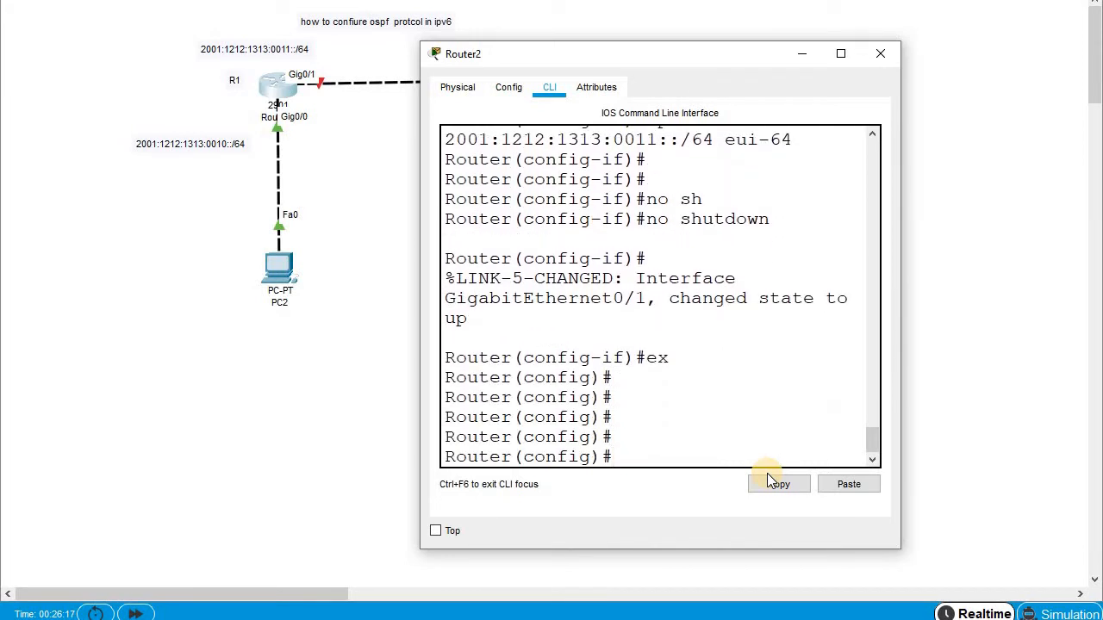
# Step: Set the router's hostname to R1 and close its configuration window
pyautogui.write('hos')
pyautogui.press('Tab')
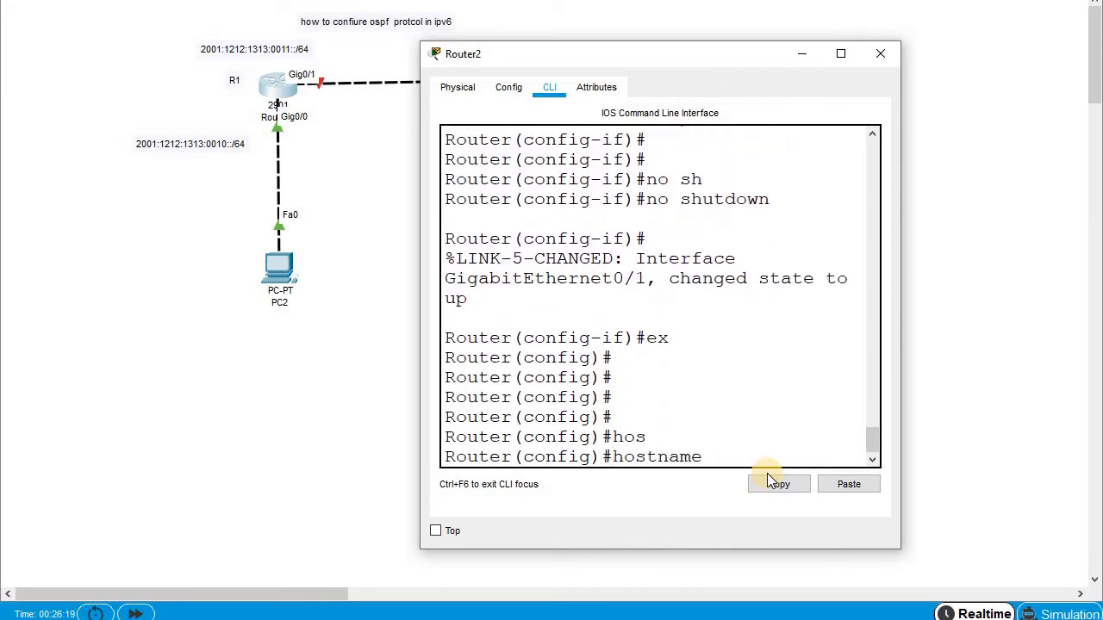
pyautogui.write('R1')
pyautogui.press('Return')
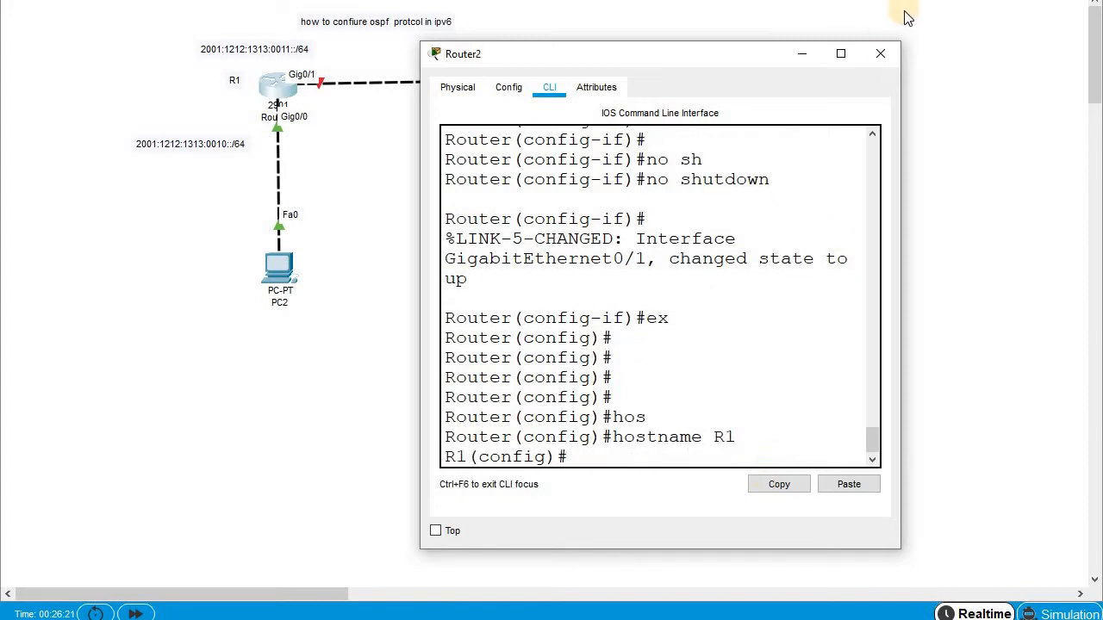
pyautogui.click(877, 57)
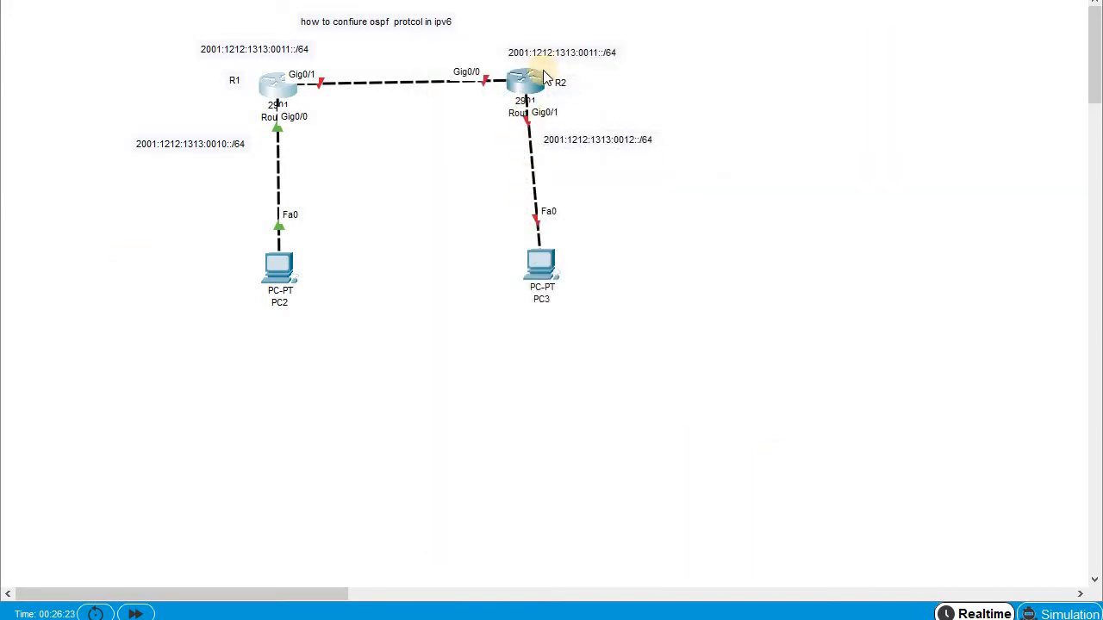
# Step: Open the command line of router R2 and decline the initial configuration dialog
pyautogui.click(541, 79)
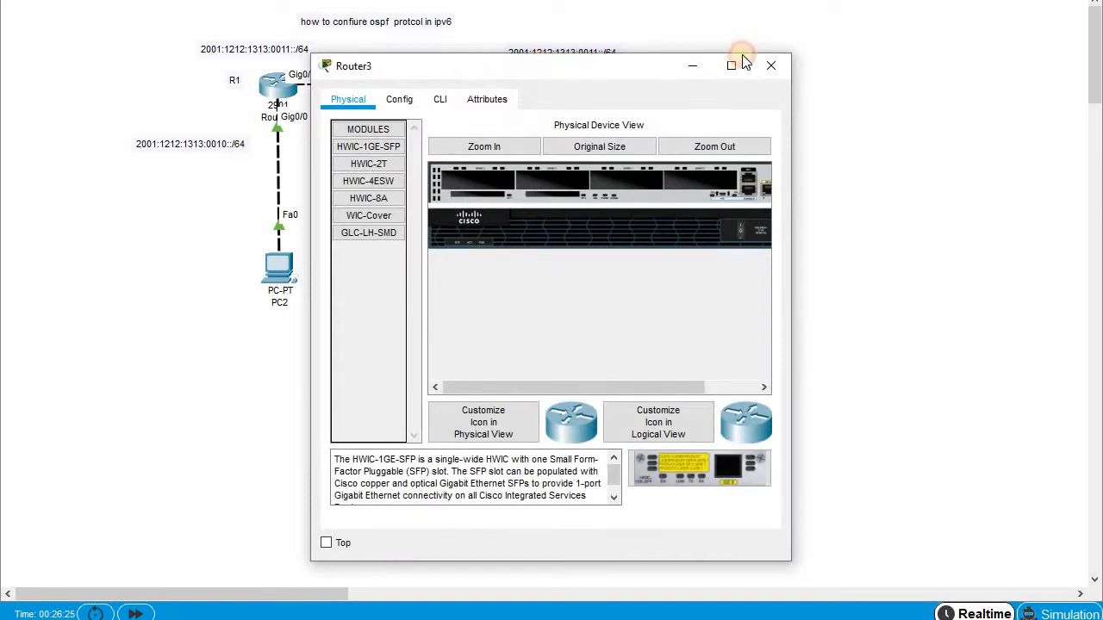
pyautogui.moveTo(745, 64); pyautogui.dragTo(854, 61)
pyautogui.click(754, 92)
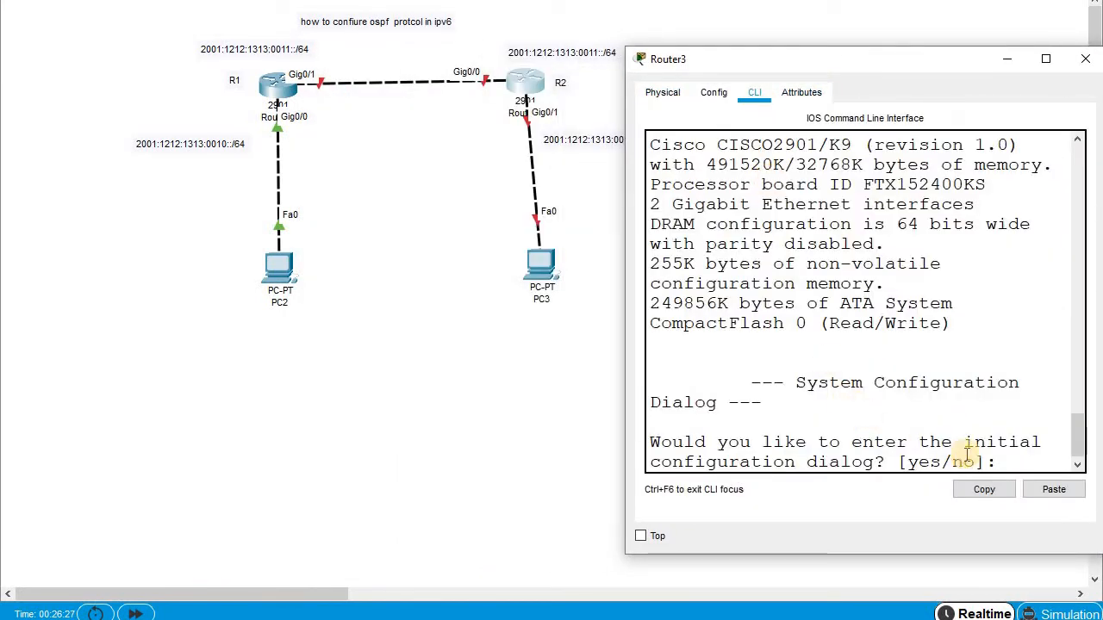
pyautogui.write('n')
pyautogui.press('Return')
pyautogui.press('Return')
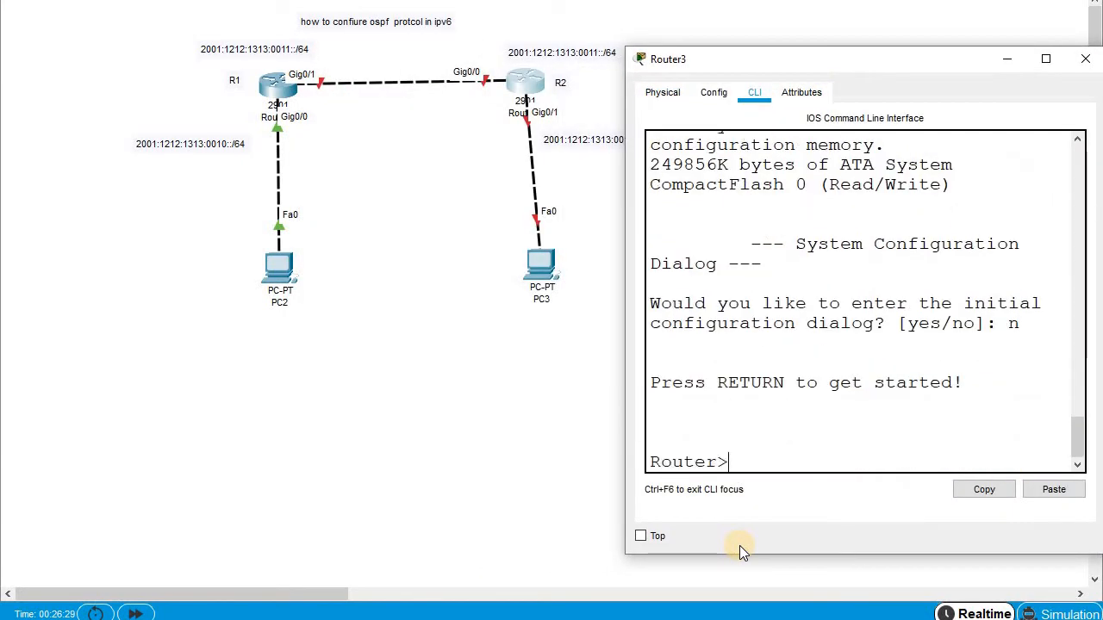
# Step: Enter privileged mode on R2 and start global configuration from the terminal
pyautogui.write('en')
pyautogui.press('Tab')
pyautogui.press('Return')
pyautogui.write('conf')
pyautogui.press('Tab')
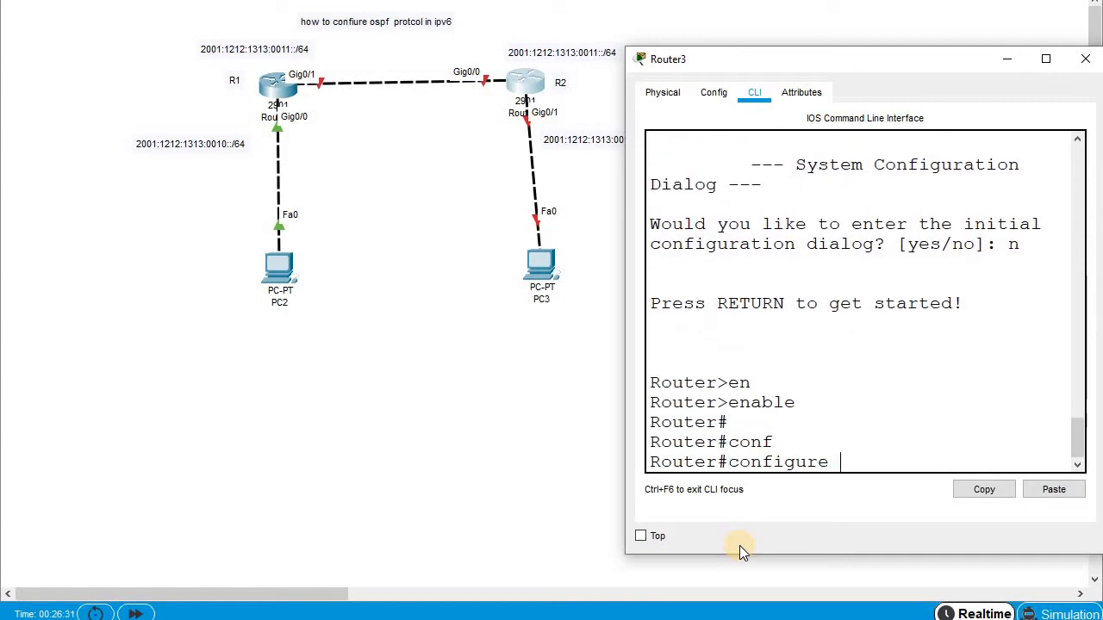
pyautogui.press('Return')
pyautogui.press('Return')
pyautogui.press('Return')
# Step: Enable IPv6 routing on R2 with the ipv6 unicast-routing command
pyautogui.write('ipv')
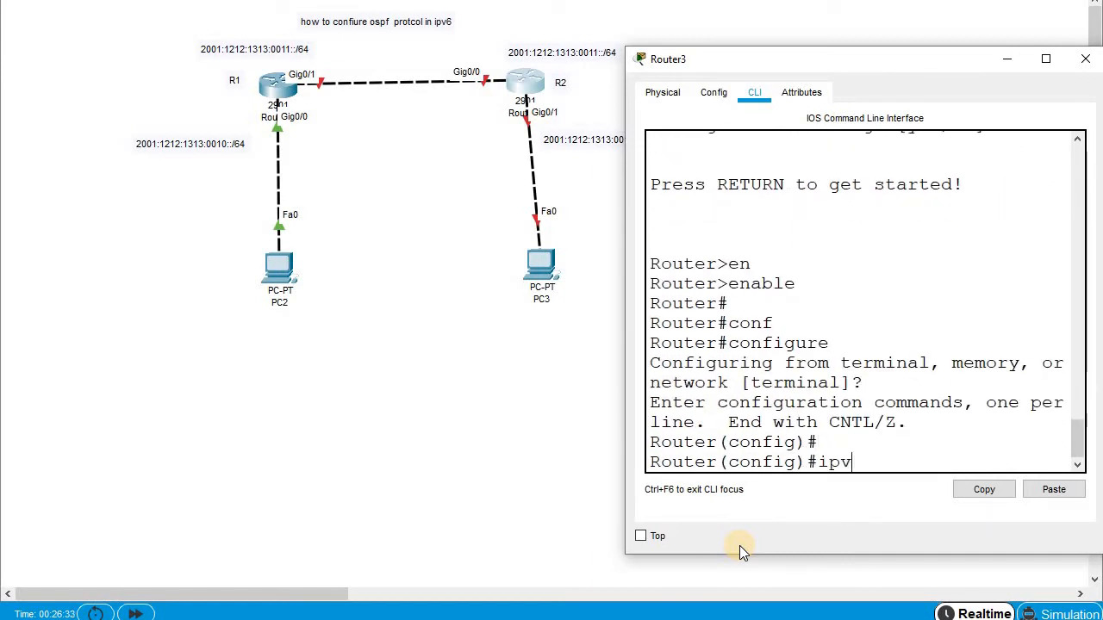
pyautogui.press('Tab')
pyautogui.write('un')
pyautogui.press('Tab')
pyautogui.press('Return')
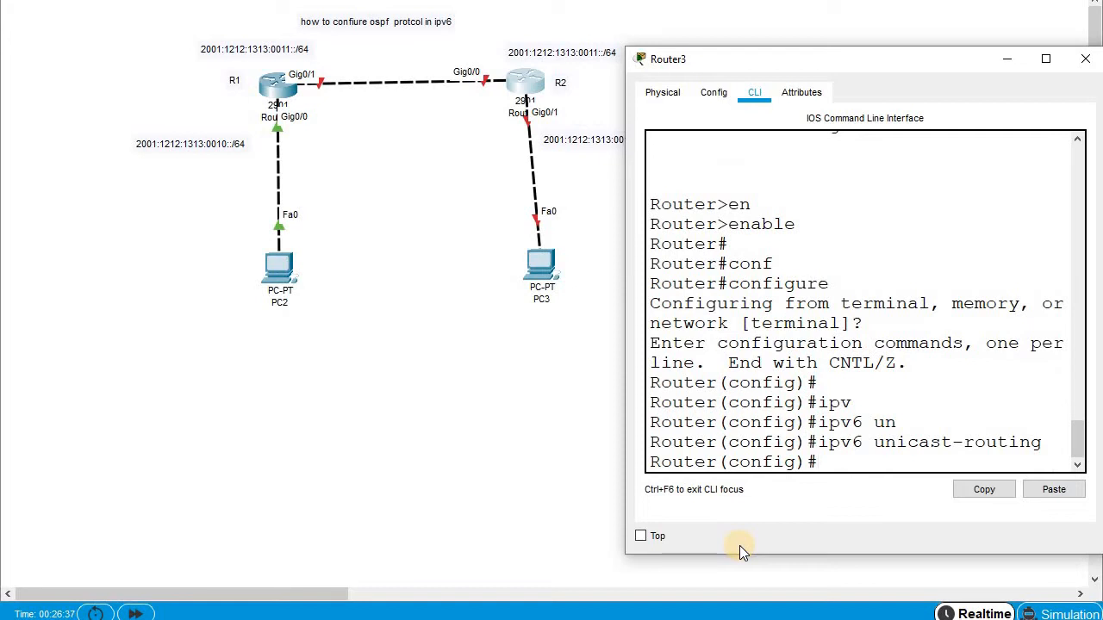
# Step: Enter interface configuration mode for gigabitEthernet 0/0 on R2
pyautogui.write('in')
pyautogui.press('Tab')
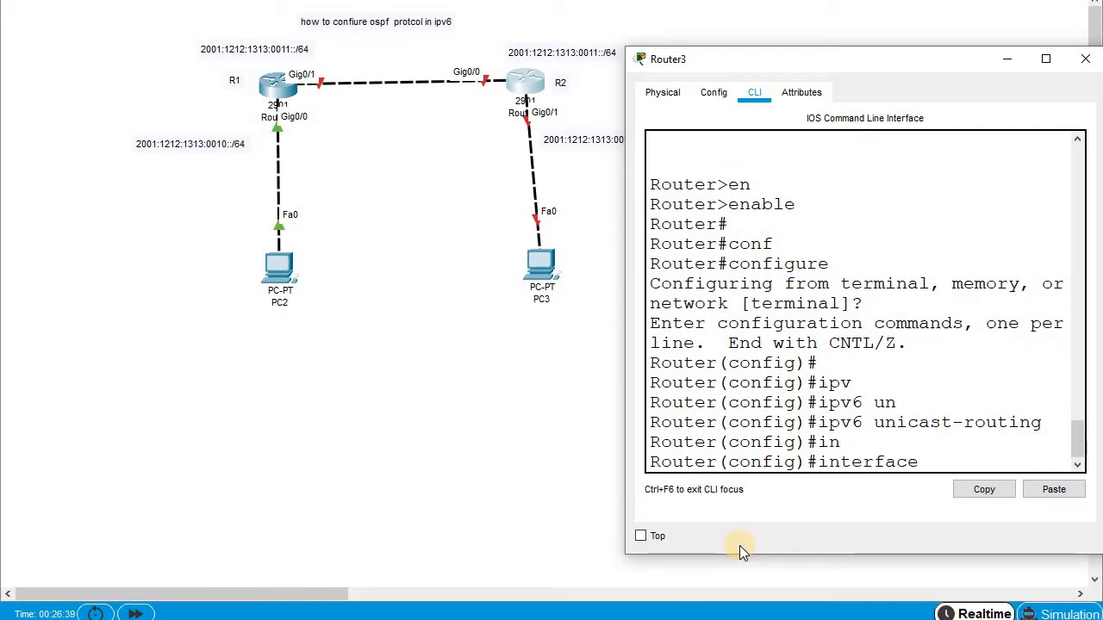
pyautogui.write('g')
pyautogui.press('Tab')
pyautogui.write('0')
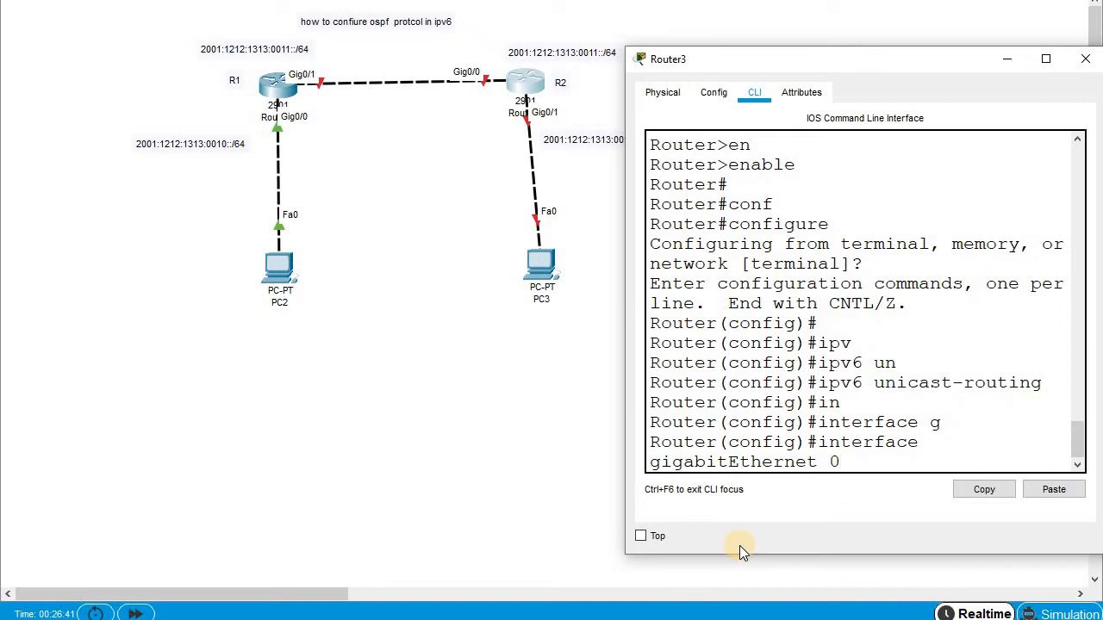
pyautogui.write('/0')
pyautogui.press('Return')
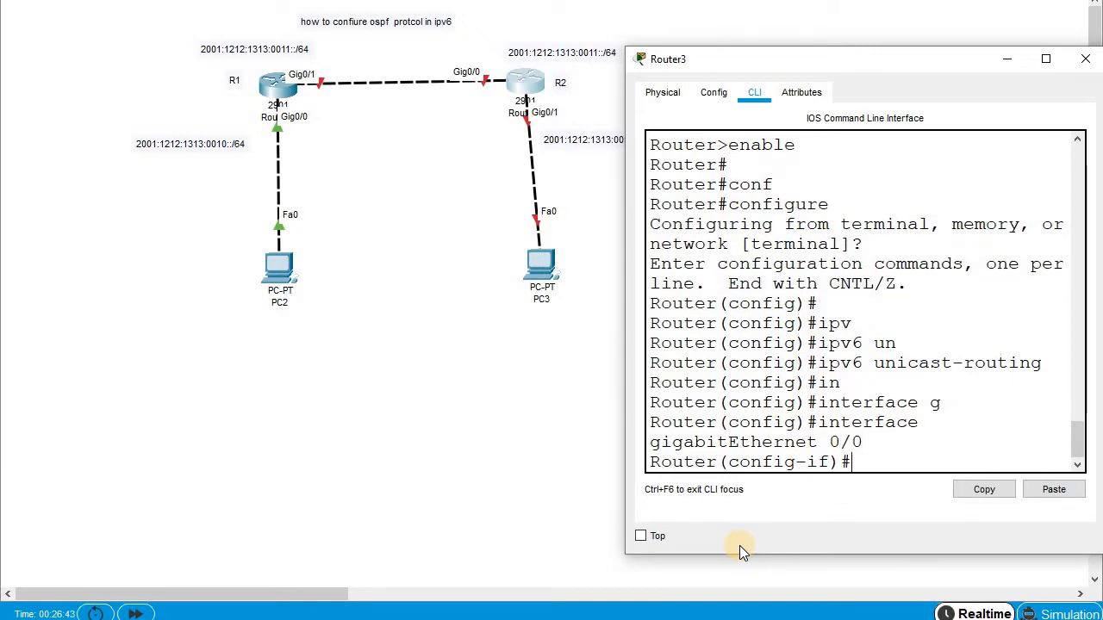
# Step: Assign the IPv6 address 2001:1212:1313:0011::/64 with eui-64 to R2's gigabitEthernet 0/0
pyautogui.write('ipv')
pyautogui.press('Tab')
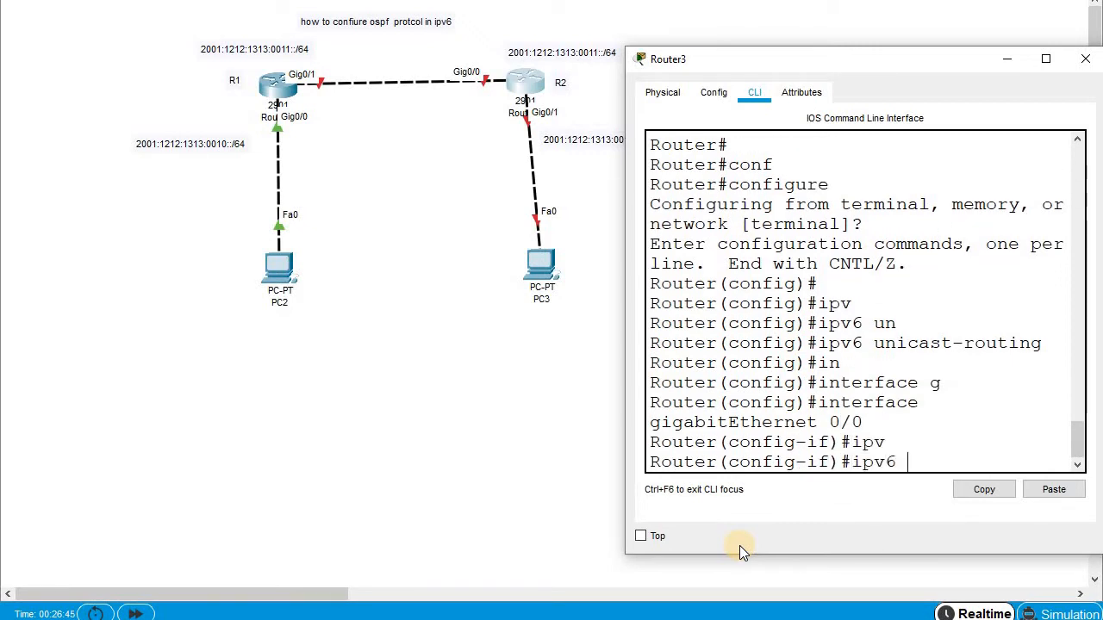
pyautogui.write('ad')
pyautogui.press('Tab')
pyautogui.write('2')
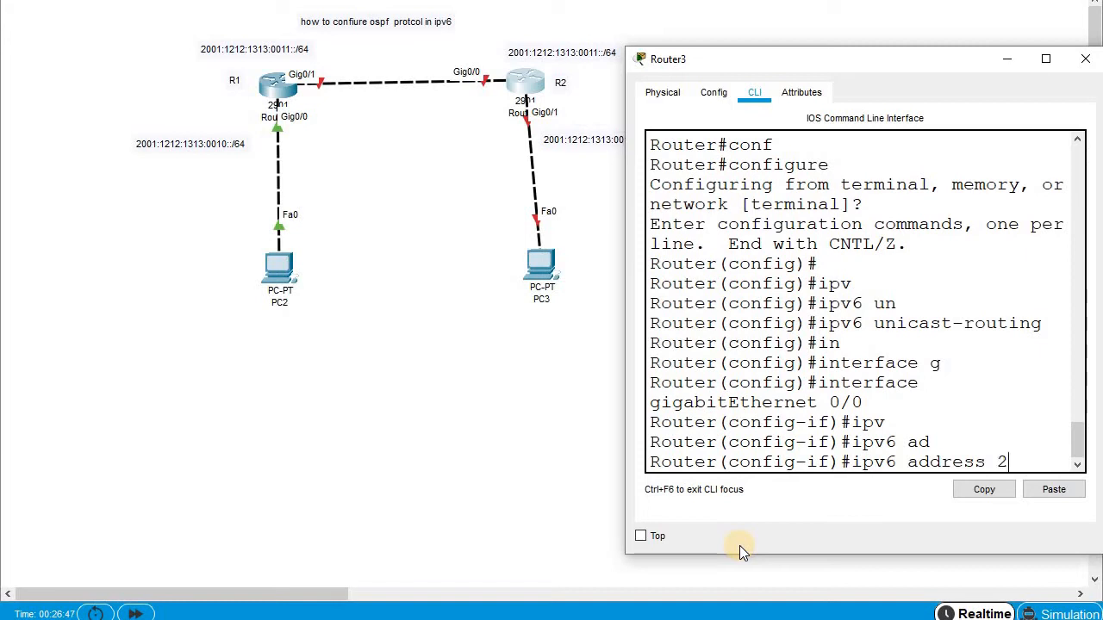
pyautogui.write('001:12')
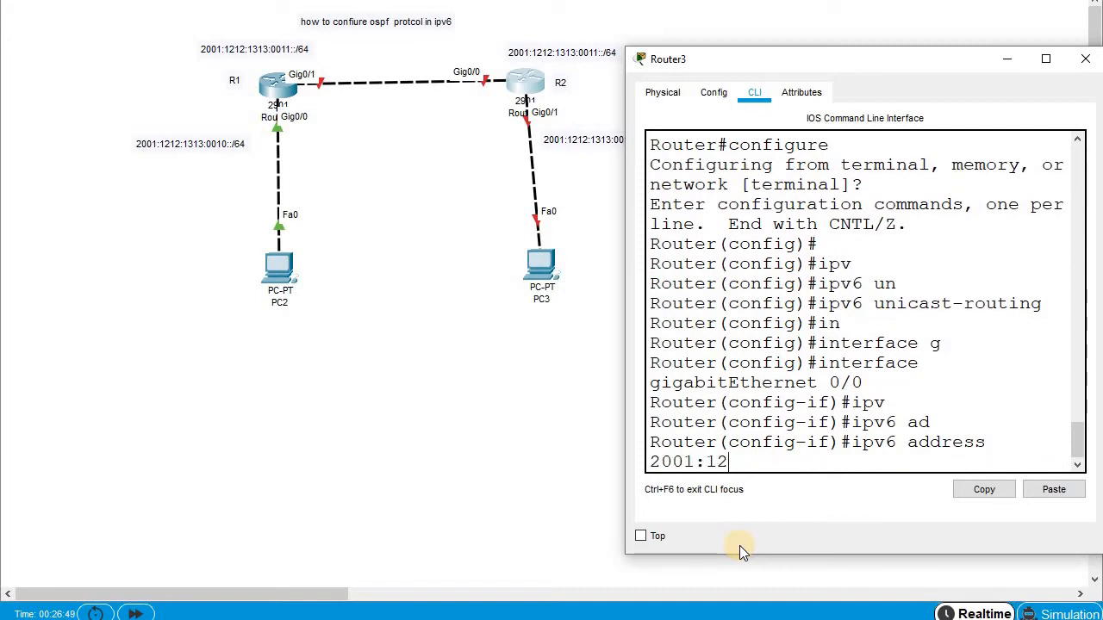
pyautogui.write('12:1313:00')
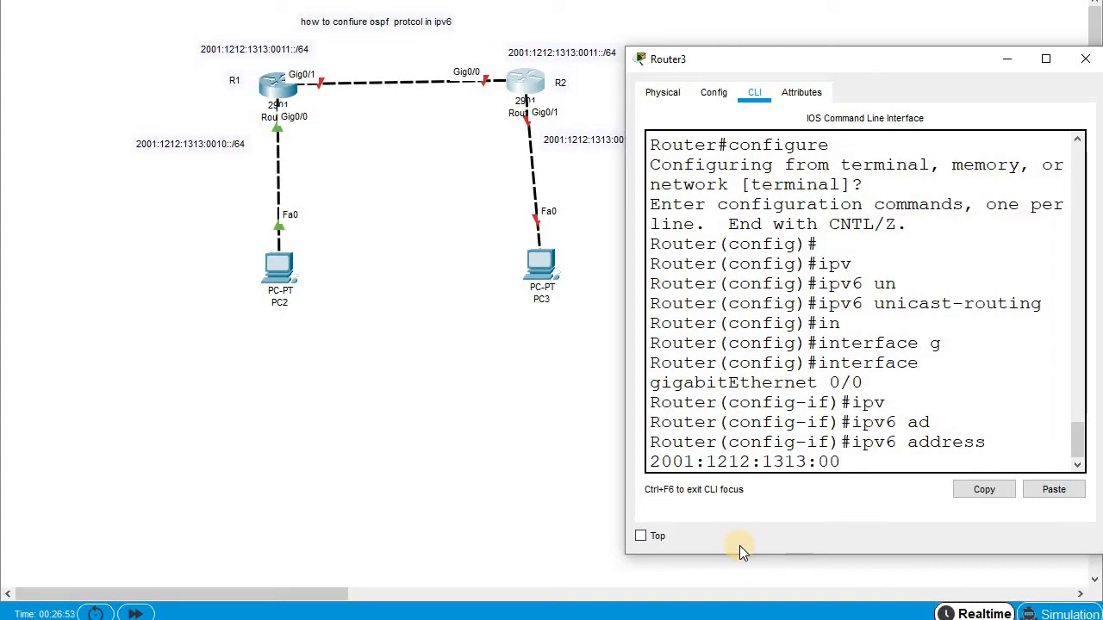
pyautogui.write('11::/64')
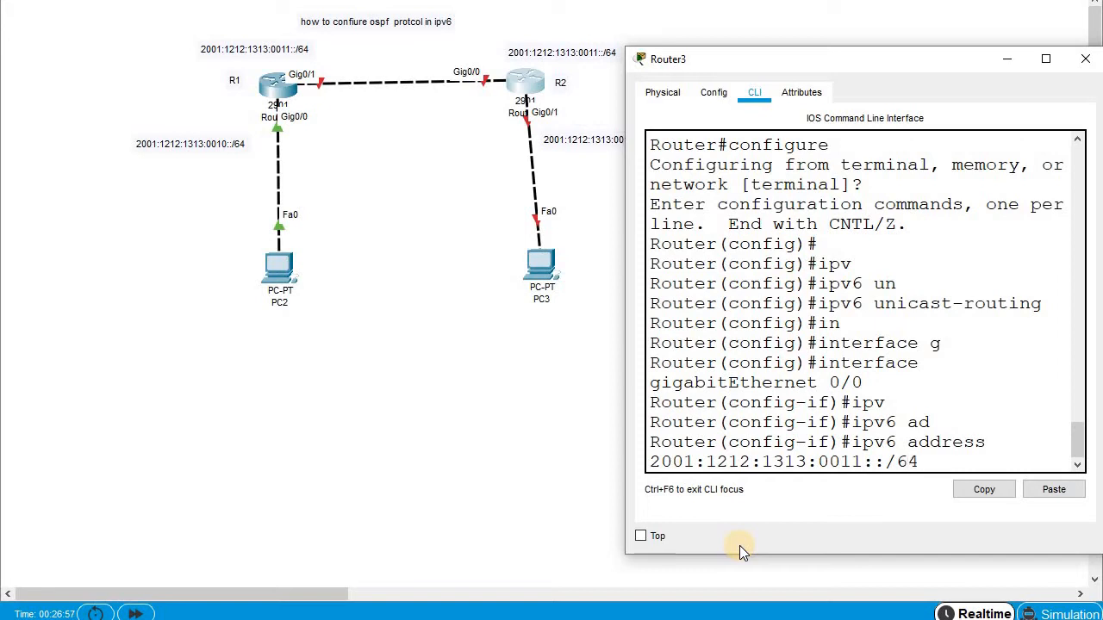
pyautogui.write(' e')
pyautogui.press('Tab')
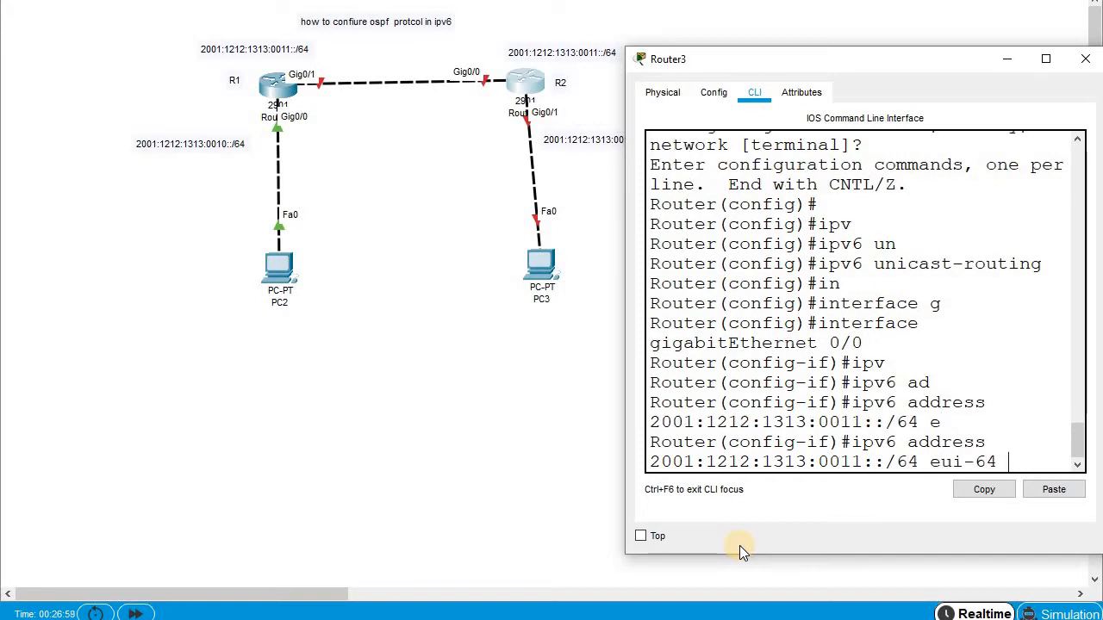
pyautogui.press('Return')
# Step: Bring up R2's gigabitEthernet 0/0 with no shutdown and exit its interface configuration
pyautogui.write('no sh')
pyautogui.press('Tab')
pyautogui.press('Return')
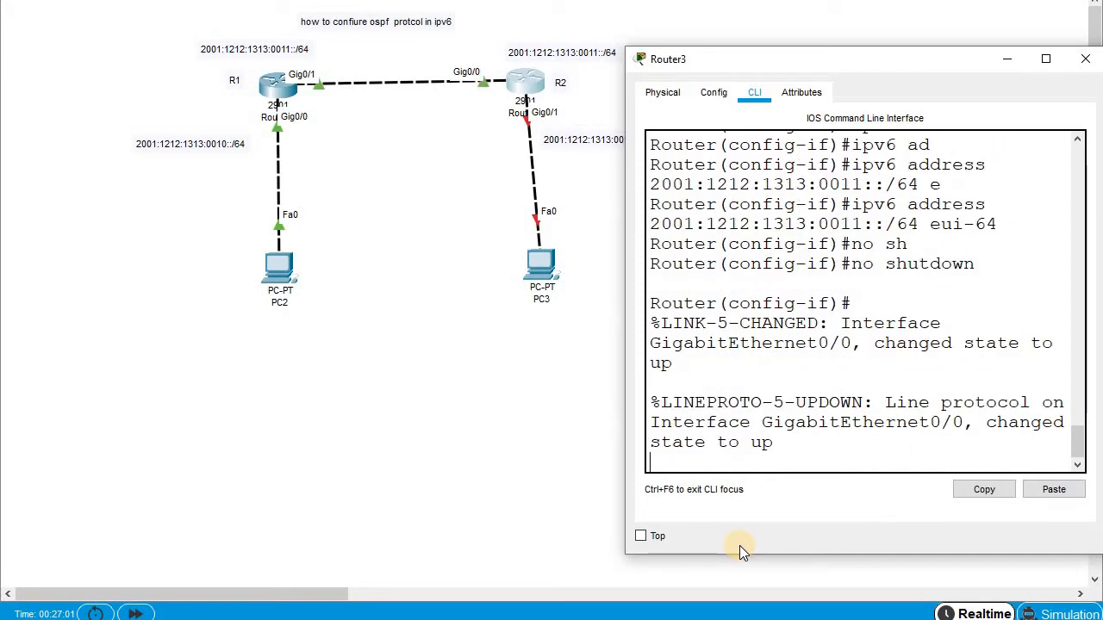
pyautogui.write('ex')
pyautogui.press('Tab')
pyautogui.press('Return')
# Step: Enter interface configuration mode for gigabitEthernet 0/1 on R2
pyautogui.write('in')
pyautogui.press('Tab')
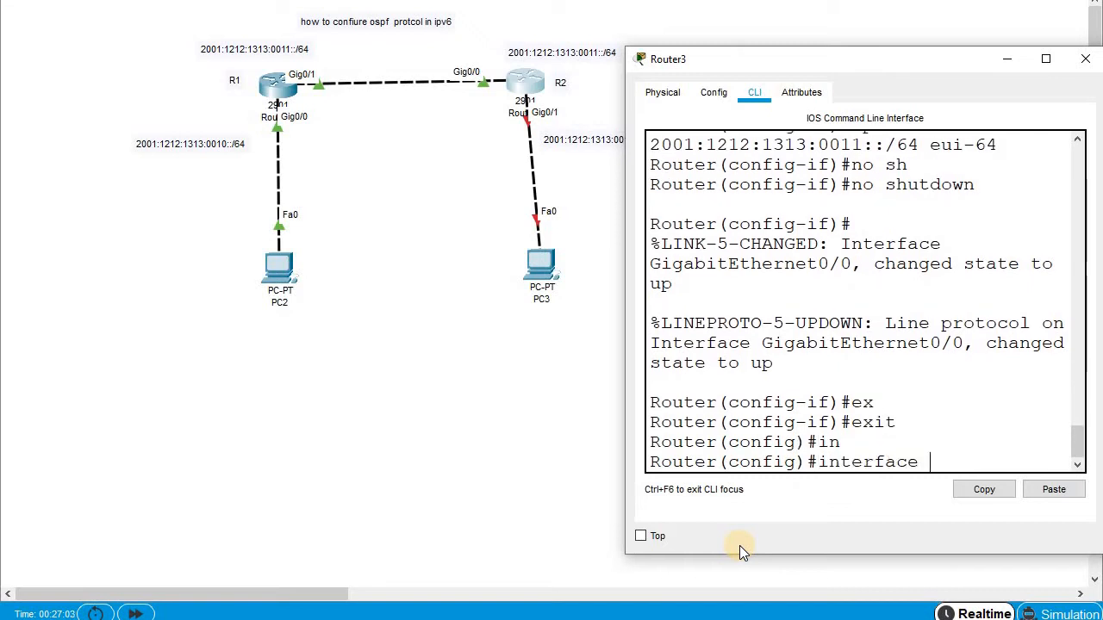
pyautogui.write('g')
pyautogui.press('Tab')
pyautogui.write('0/1')
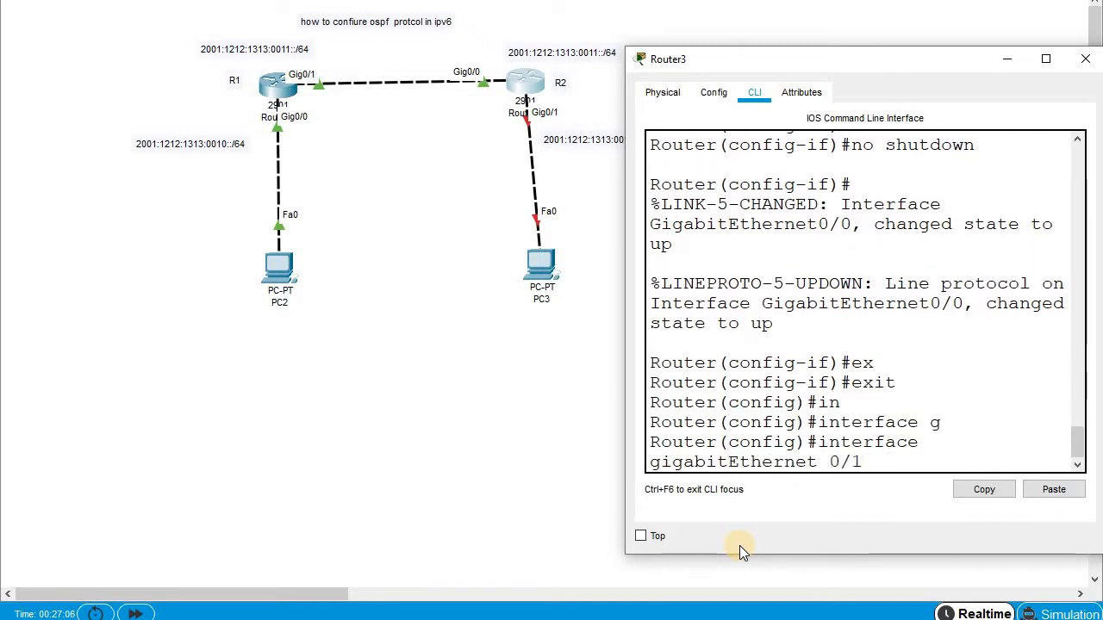
pyautogui.press('Return')
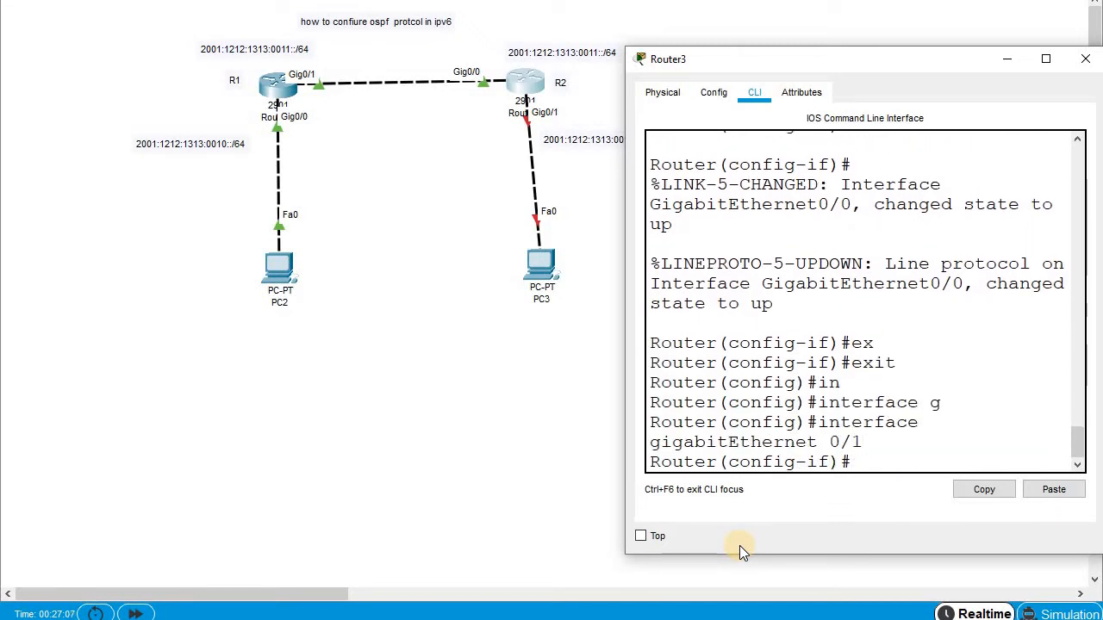
# Step: Assign the IPv6 address 2001:1212:1313:0012::/64 with eui-64 to R2's gigabitEthernet 0/1
pyautogui.write('ipv')
pyautogui.press('Tab')
pyautogui.write('ad')
pyautogui.press('Tab')
pyautogui.write('2')
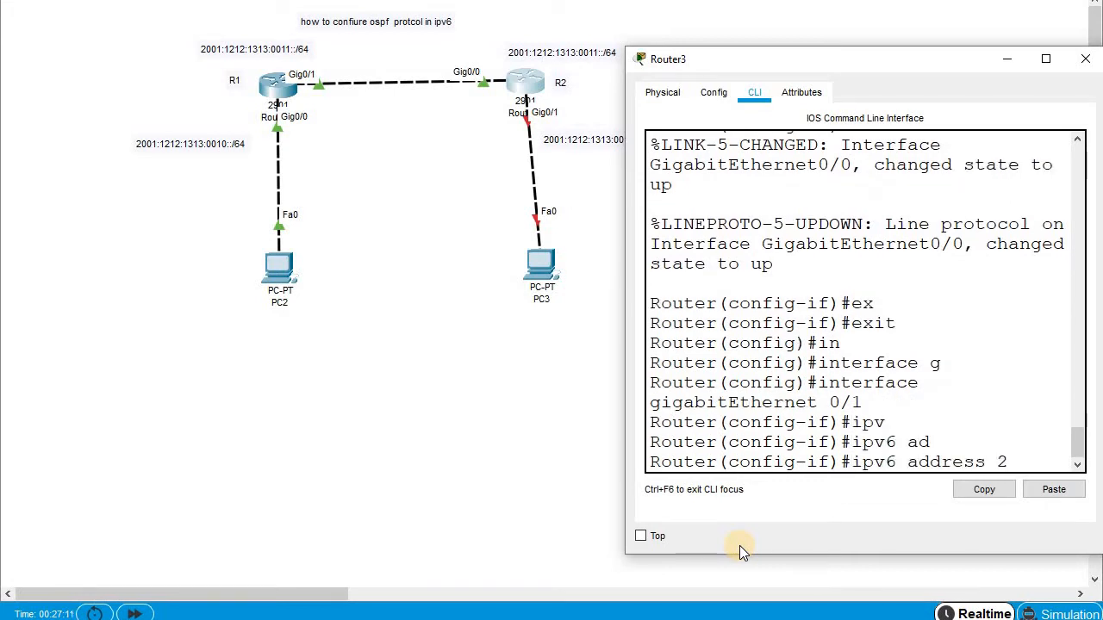
pyautogui.write('001:1212')
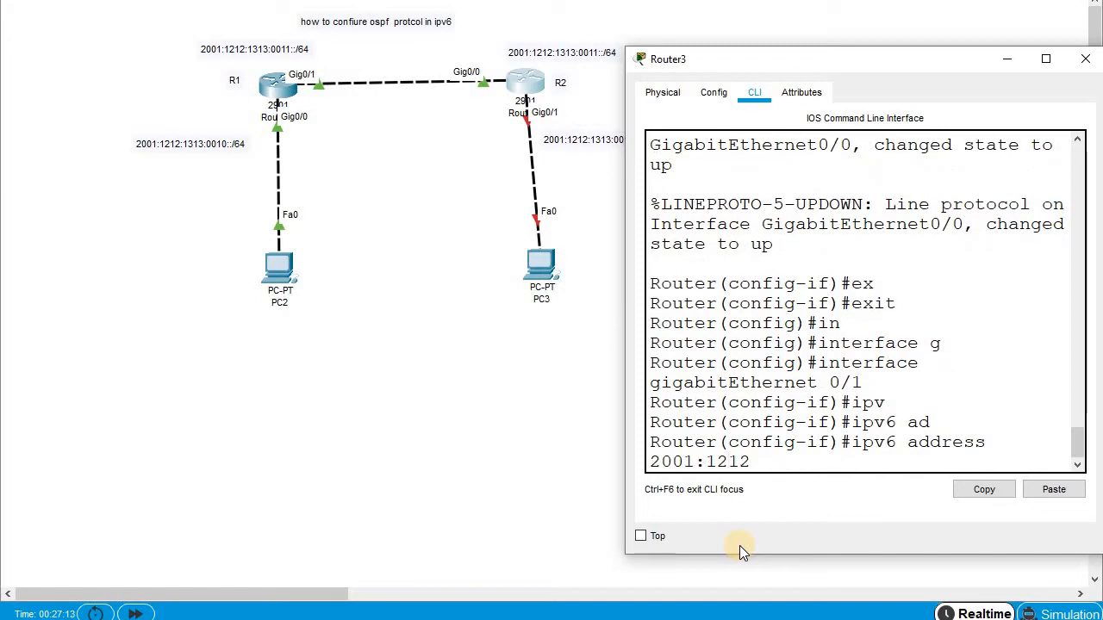
pyautogui.write(':1313:0012::/')
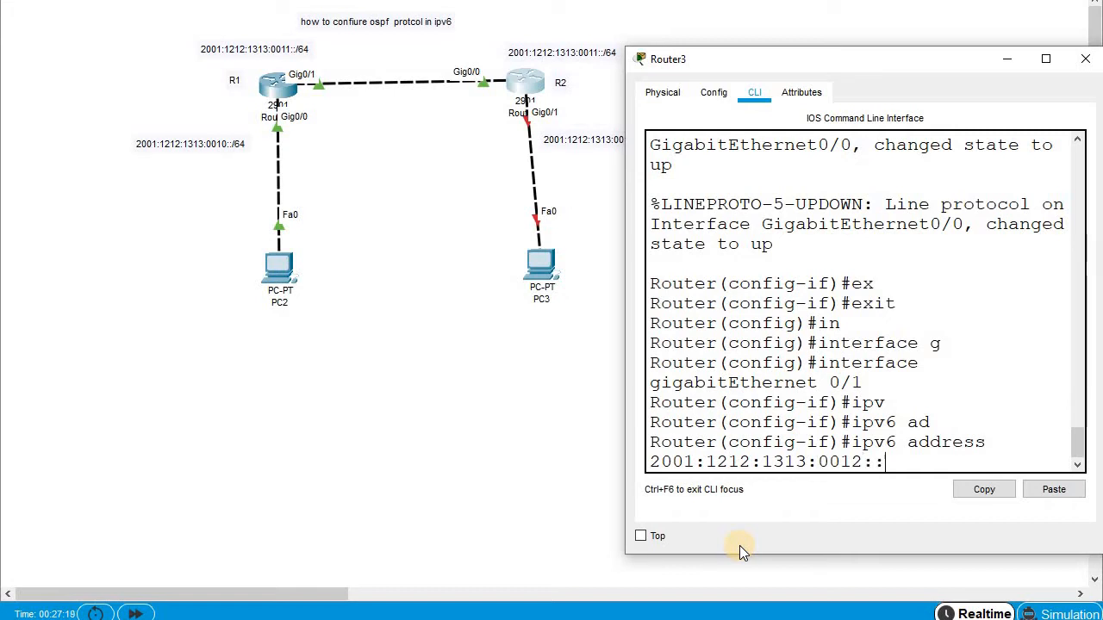
pyautogui.write('4 ?')
pyautogui.write('e')
pyautogui.press('Tab')
pyautogui.press('Return')
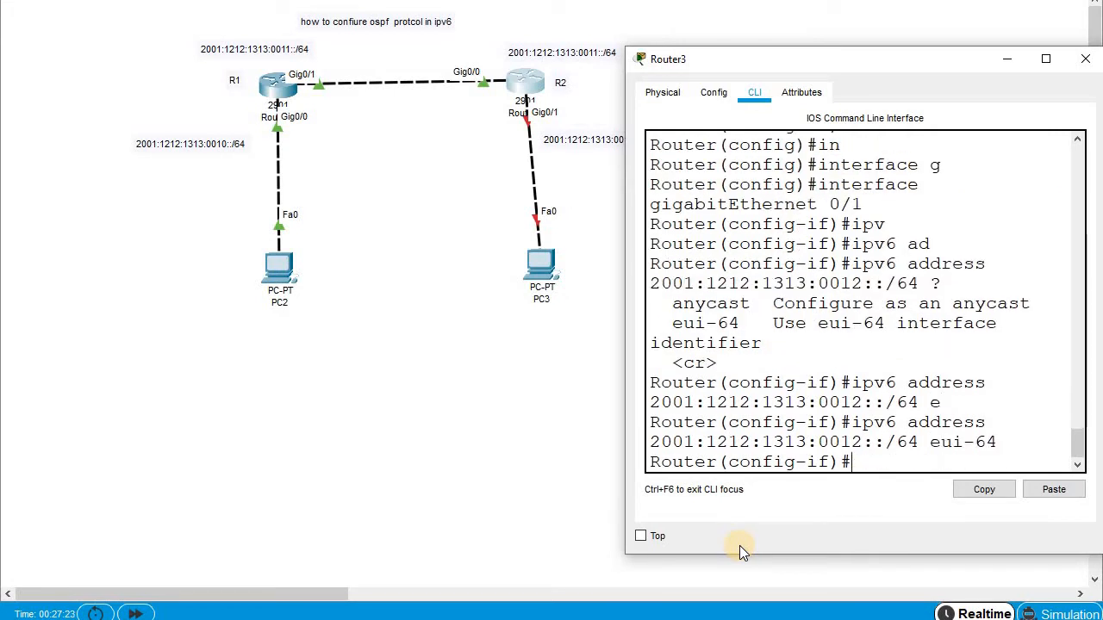
# Step: Bring up R2's gigabitEthernet 0/1 with no shutdown and exit its interface configuration
pyautogui.write('no sh')
pyautogui.press('Tab')
pyautogui.press('Return')
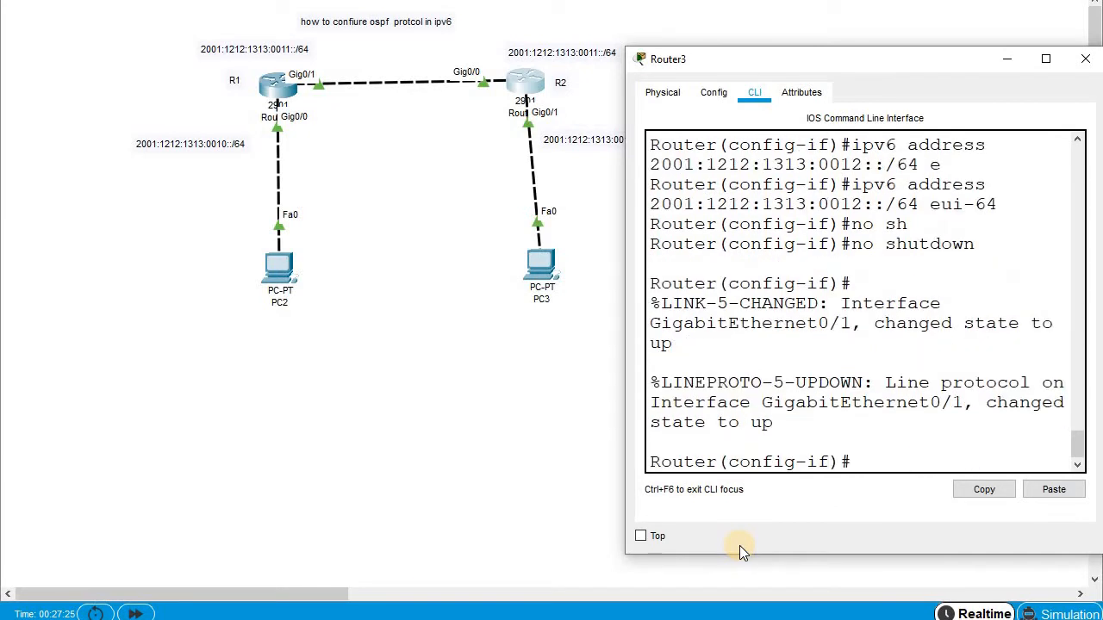
pyautogui.press('Return')
pyautogui.write('ex')
pyautogui.press('Tab')
pyautogui.press('Return')
pyautogui.press('Return')
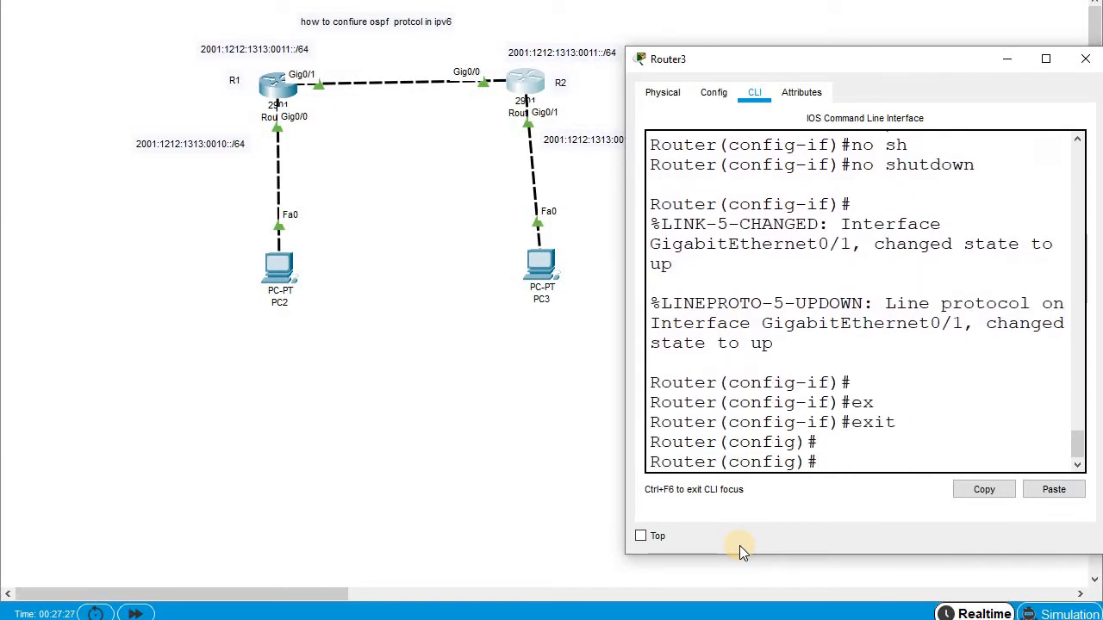
pyautogui.click(1045, 59)
pyautogui.write('ex')
pyautogui.press('Tab')
pyautogui.press('Return')
pyautogui.press('Return')
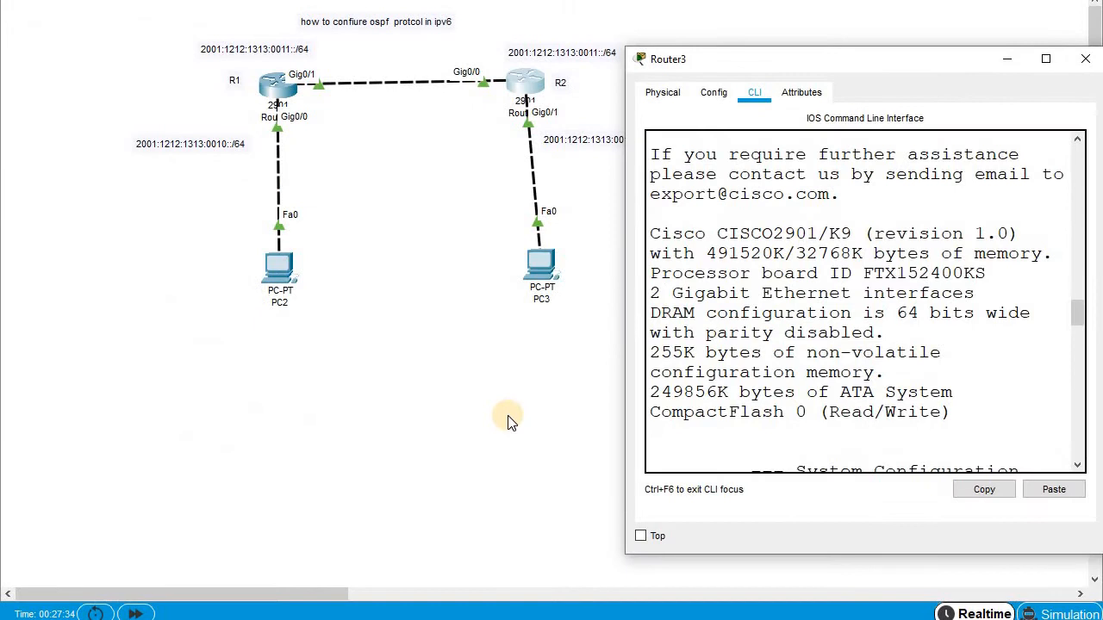
# Step: Display the brief IPv6 interface summary on R2 with show ipv6 interface brief
pyautogui.press('Return')
pyautogui.press('Return')
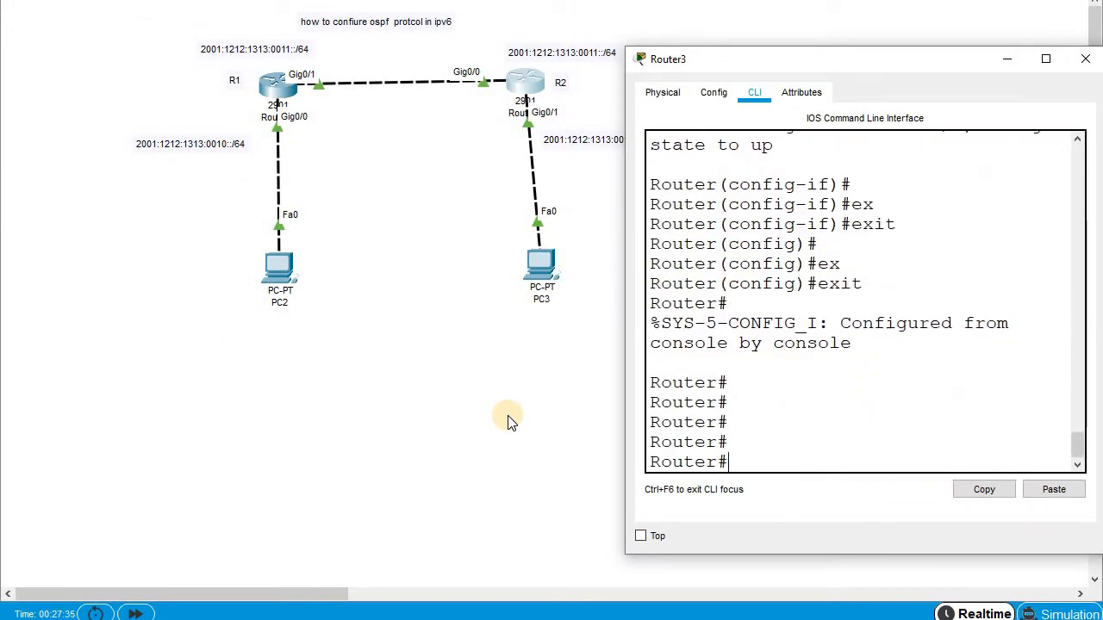
pyautogui.write('sh ipv')
pyautogui.press('Tab')
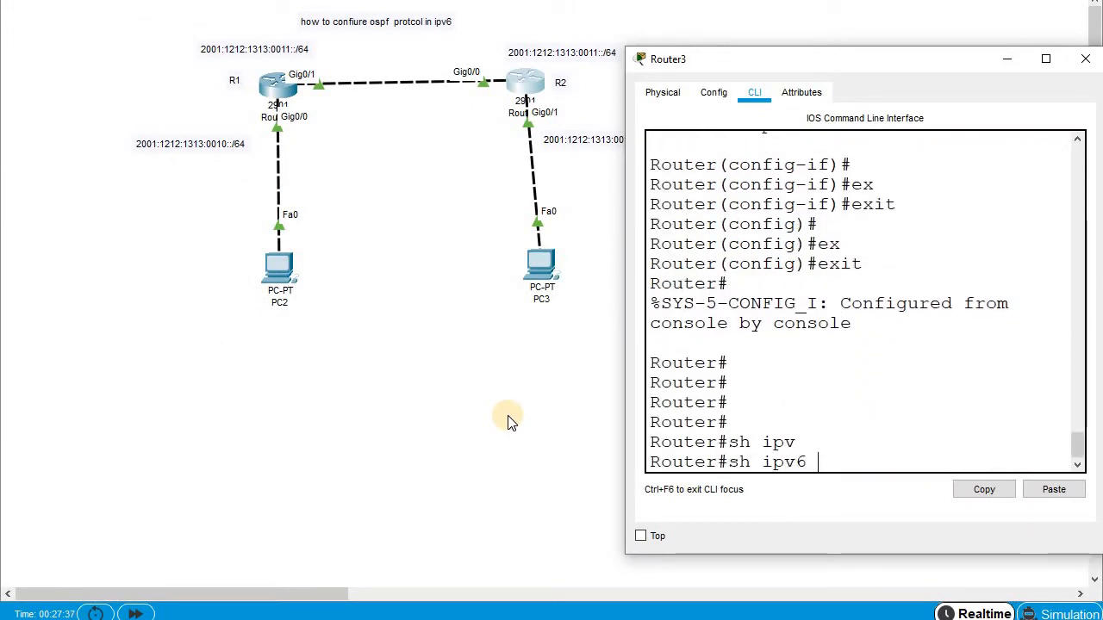
pyautogui.write('inter')
pyautogui.press('Tab')
pyautogui.write('ber')
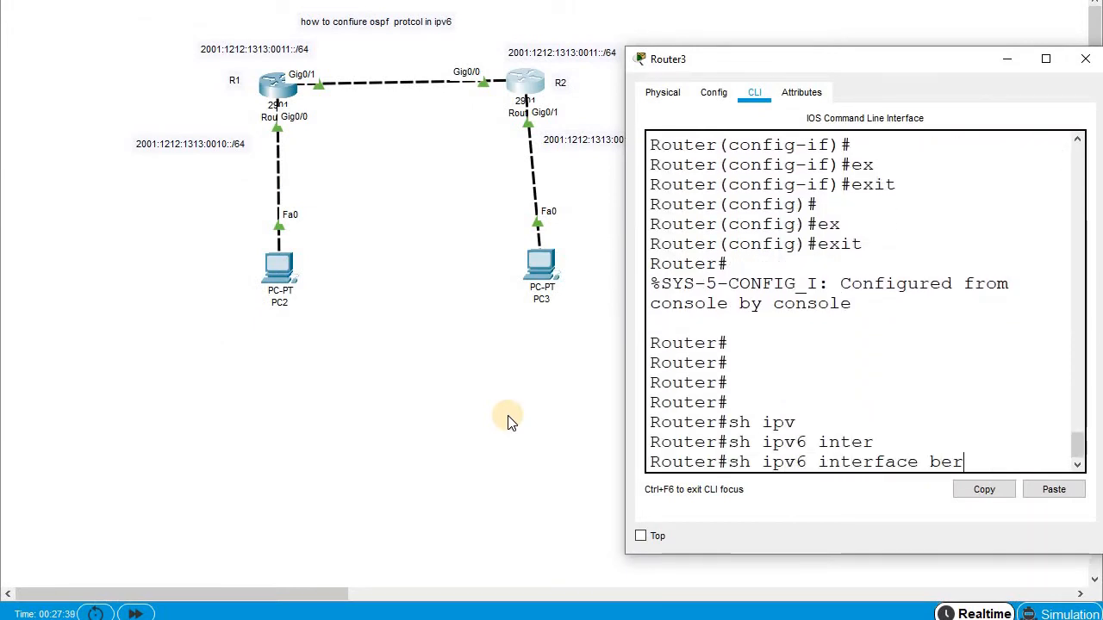
pyautogui.press('BackSpace')
pyautogui.press('BackSpace')
pyautogui.write('r')
pyautogui.press('Tab')
pyautogui.press('Return')
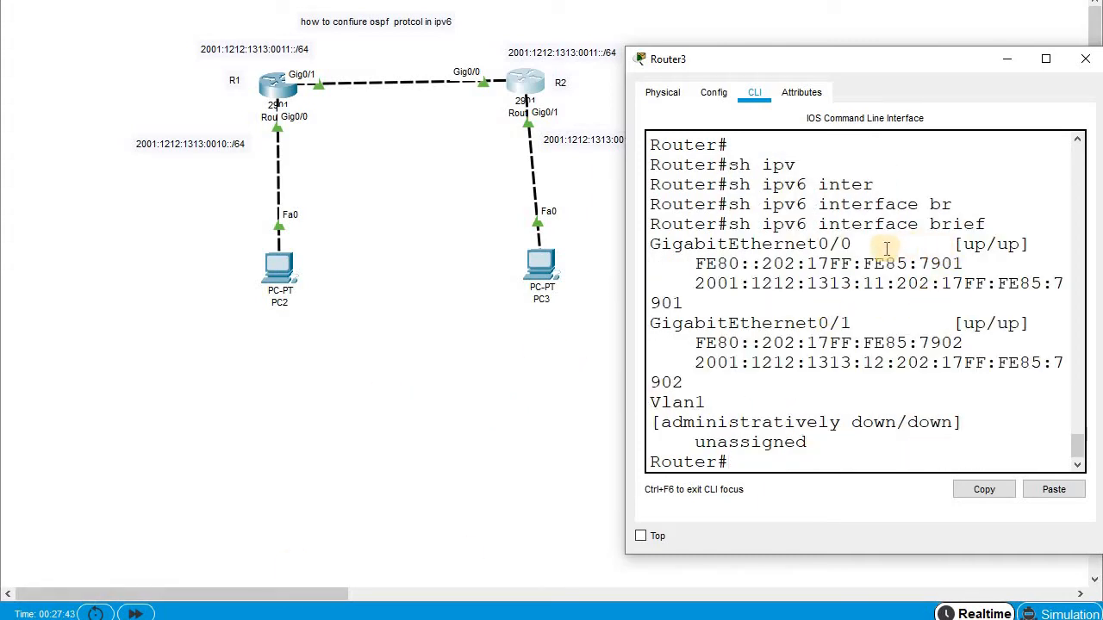
# Step: Check the IPv6 prefixes of R2's GigabitEthernet0/0 and GigabitEthernet0/1 against the network labels in the topology
pyautogui.moveTo(875, 247); pyautogui.dragTo(784, 246)
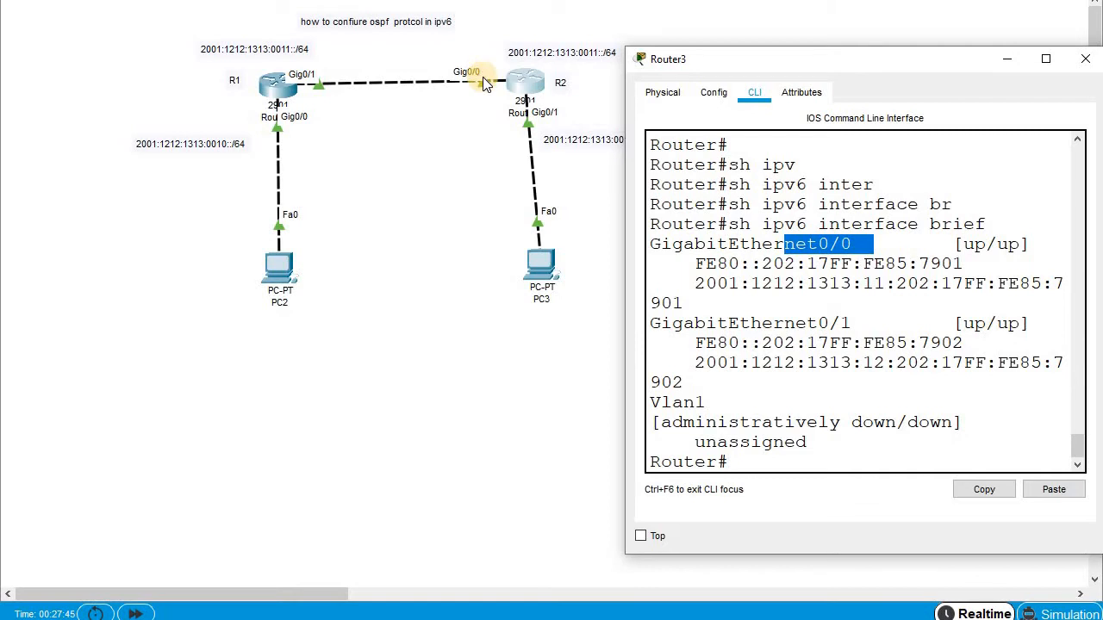
pyautogui.click(814, 280)
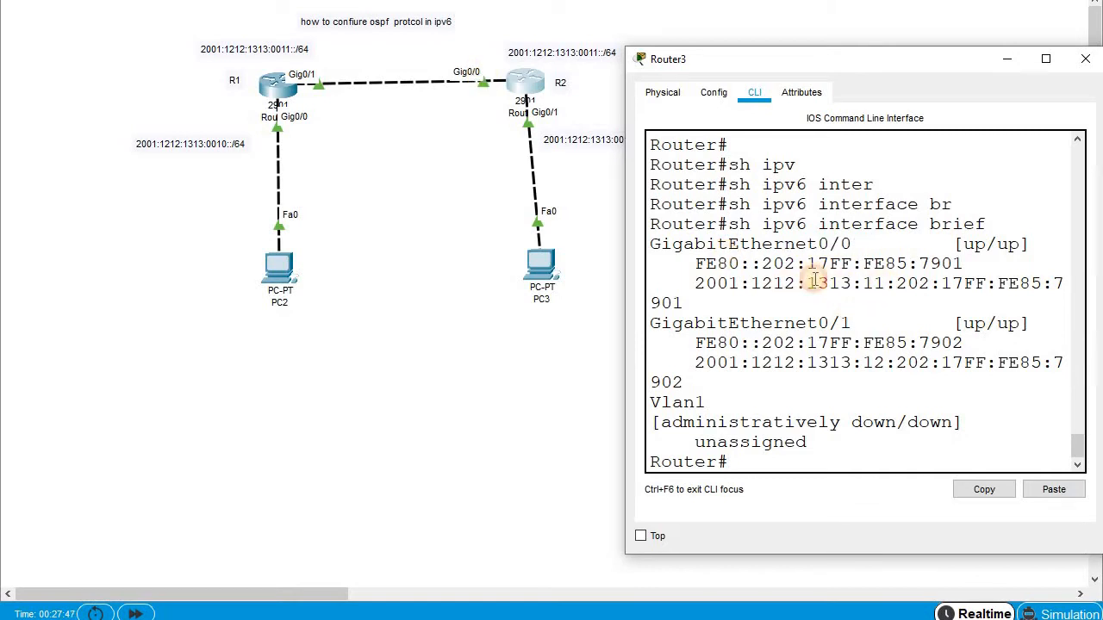
pyautogui.moveTo(885, 285); pyautogui.dragTo(696, 284)
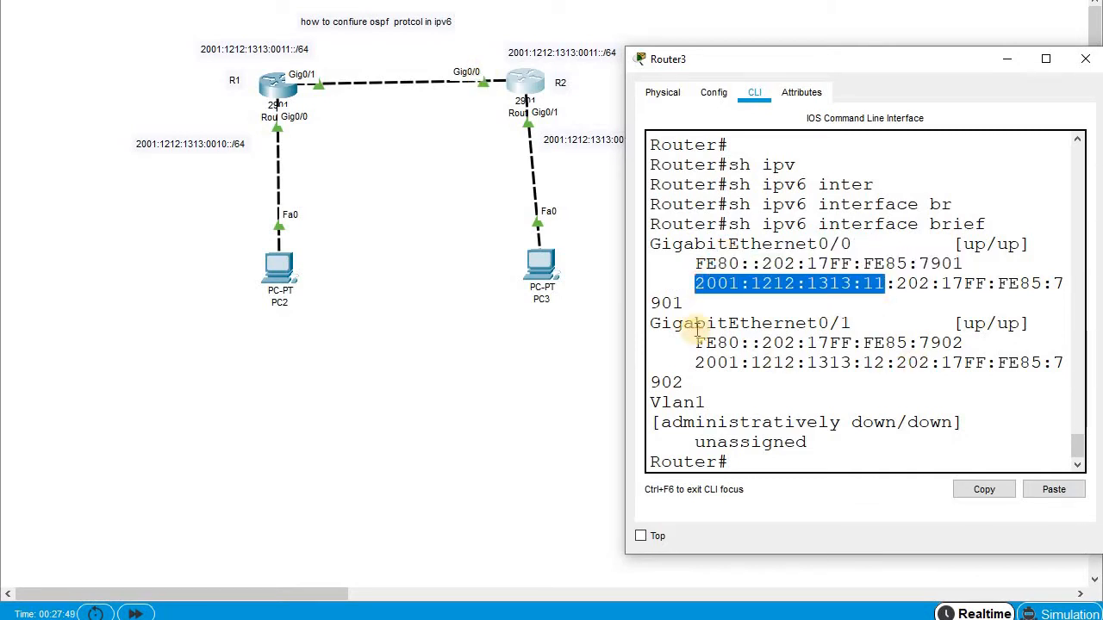
pyautogui.click(851, 324)
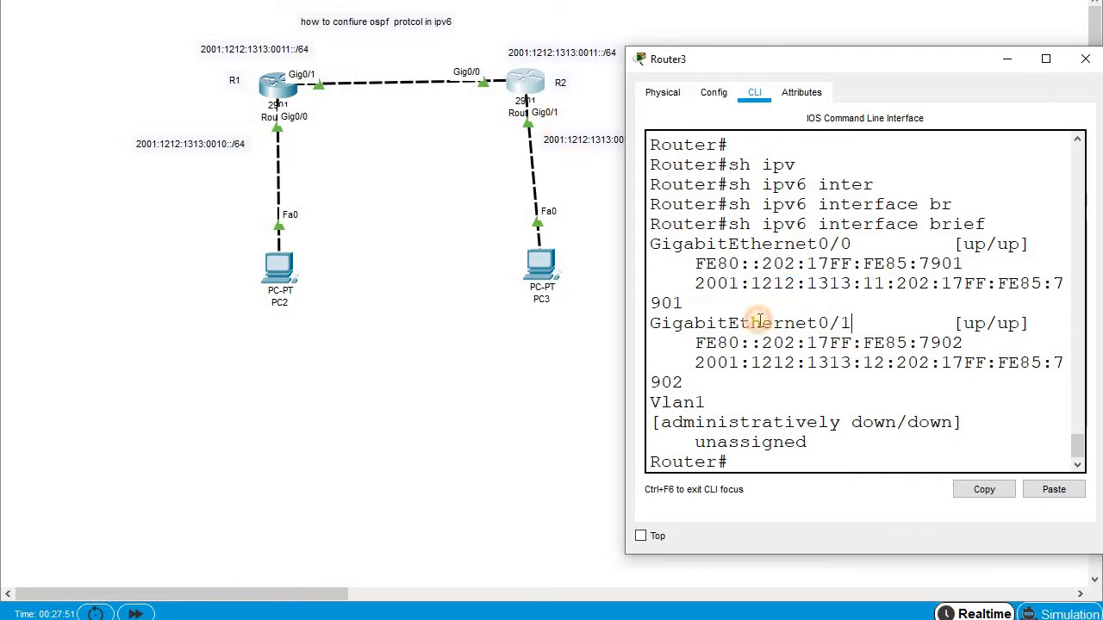
pyautogui.moveTo(850, 324); pyautogui.dragTo(762, 323)
pyautogui.moveTo(896, 363); pyautogui.dragTo(387, 167)
# Step: Open R1's command line and exit global configuration mode
pyautogui.click(276, 84)
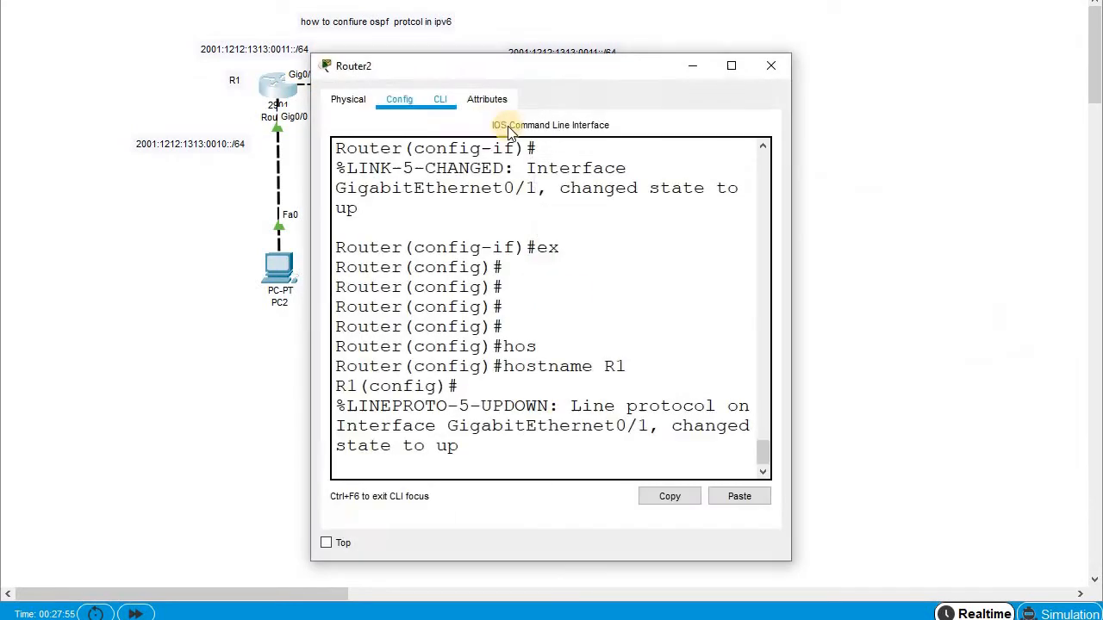
pyautogui.press('Return')
pyautogui.press('Return')
pyautogui.press('Return')
pyautogui.press('Return')
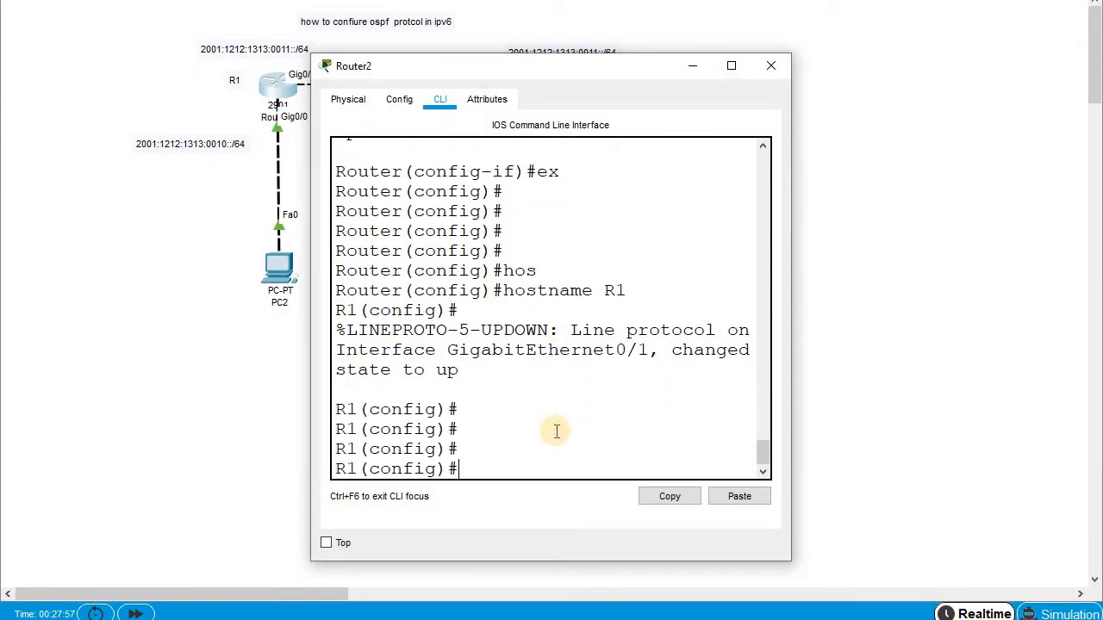
pyautogui.write('ex')
pyautogui.press('Tab')
pyautogui.press('Return')
# Step: Display the brief IPv6 interface summary on R1 with show ipv6 interface brief
pyautogui.write('sh ipv')
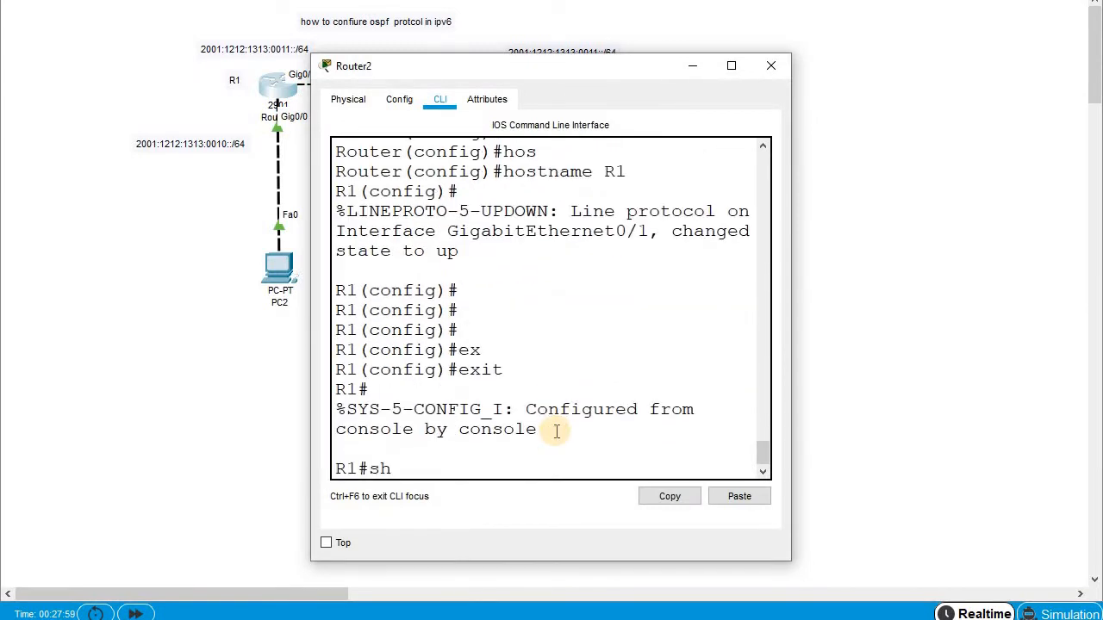
pyautogui.press('Tab')
pyautogui.write('in')
pyautogui.press('Tab')
pyautogui.write('ter')
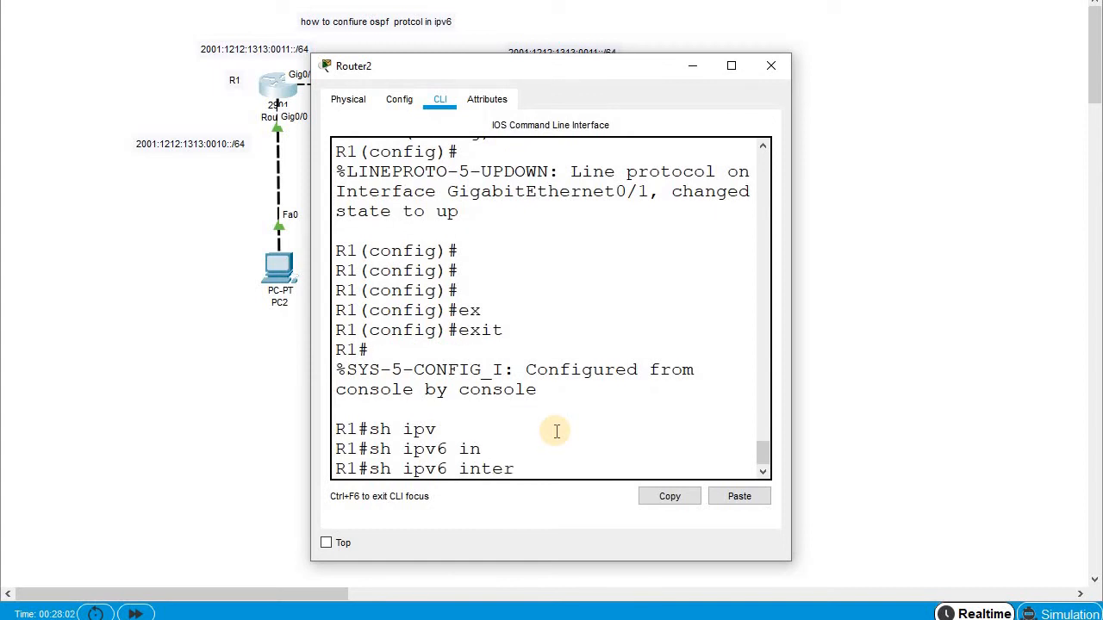
pyautogui.press('Tab')
pyautogui.write('br')
pyautogui.press('Tab')
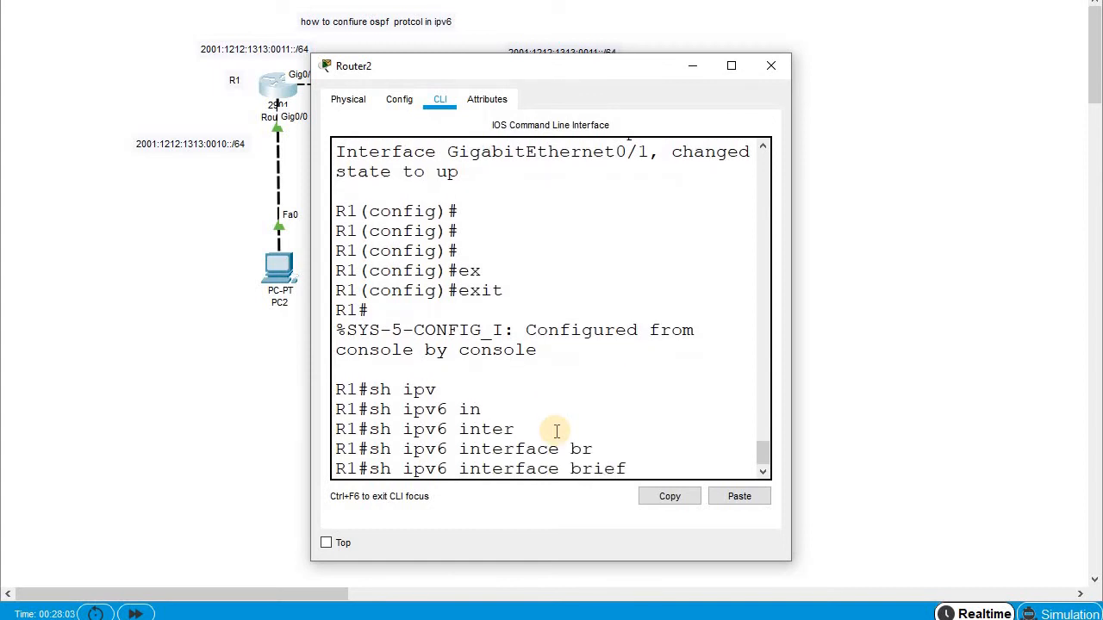
pyautogui.press('Return')
# Step: Check the IPv6 prefixes of R1's GigabitEthernet0/0 and GigabitEthernet0/1 against the topology labels and close R1's window
pyautogui.moveTo(548, 251); pyautogui.dragTo(481, 250)
pyautogui.moveTo(581, 291); pyautogui.dragTo(504, 290)
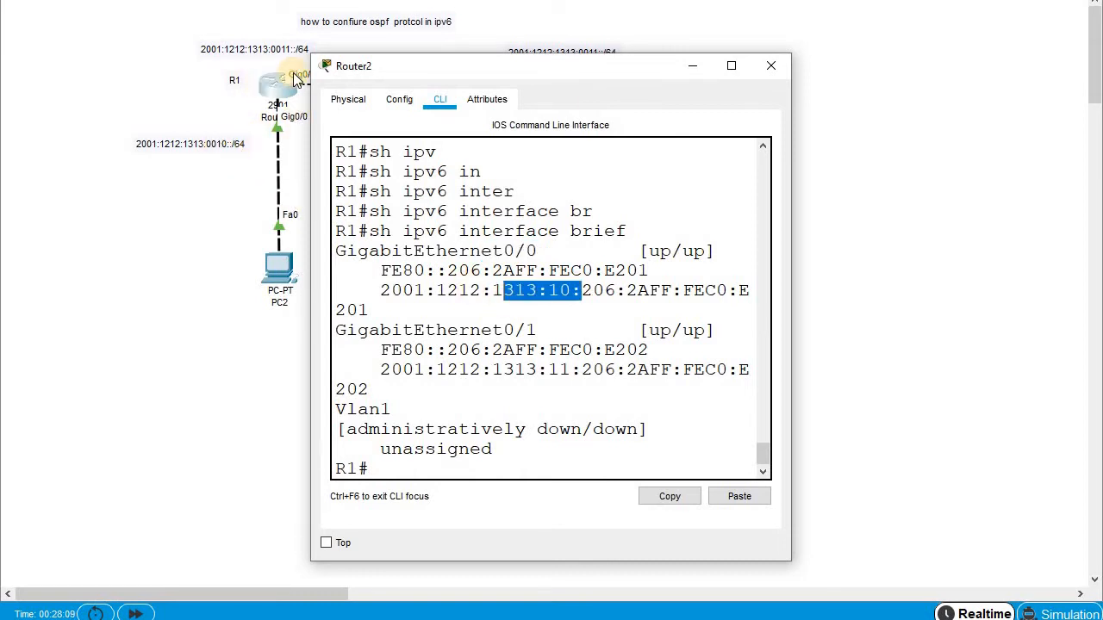
pyautogui.moveTo(348, 61); pyautogui.dragTo(388, 66)
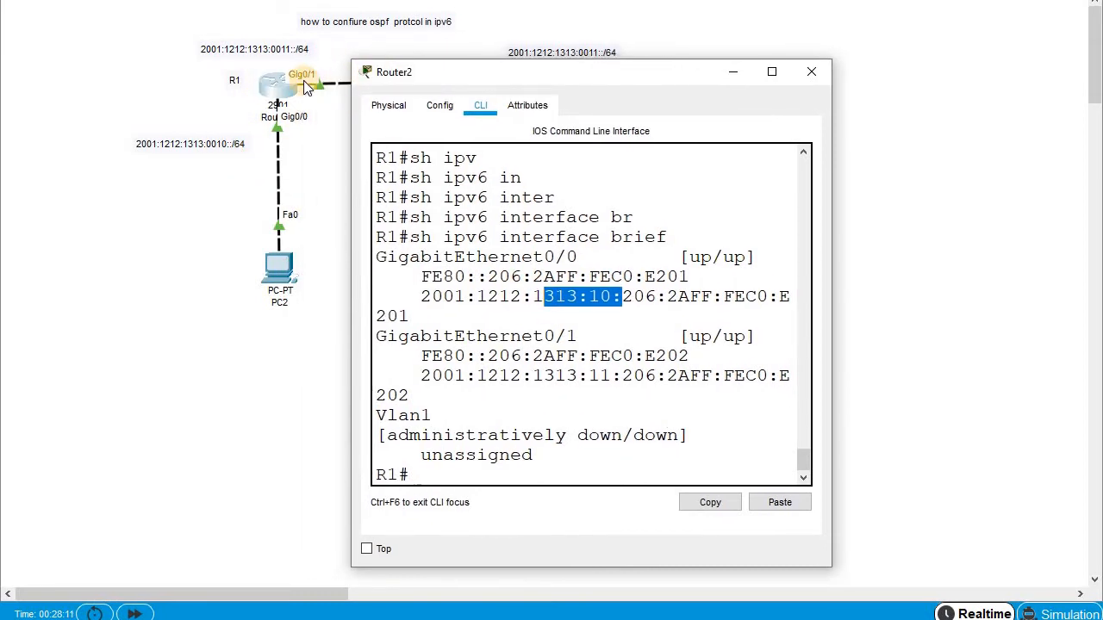
pyautogui.moveTo(595, 345); pyautogui.dragTo(563, 334)
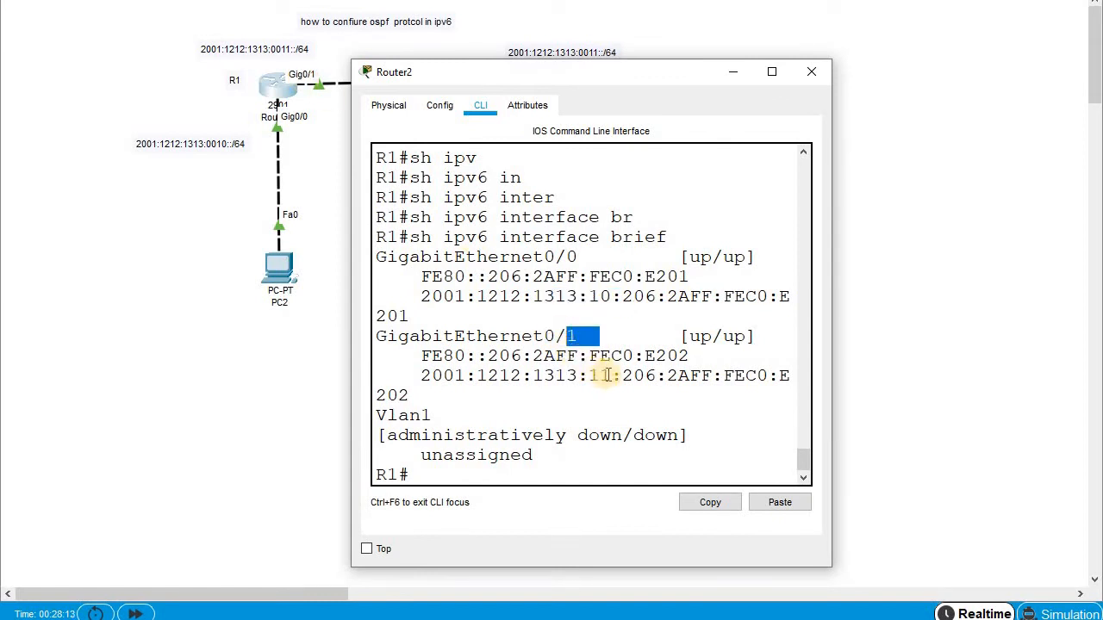
pyautogui.moveTo(606, 375); pyautogui.dragTo(555, 380)
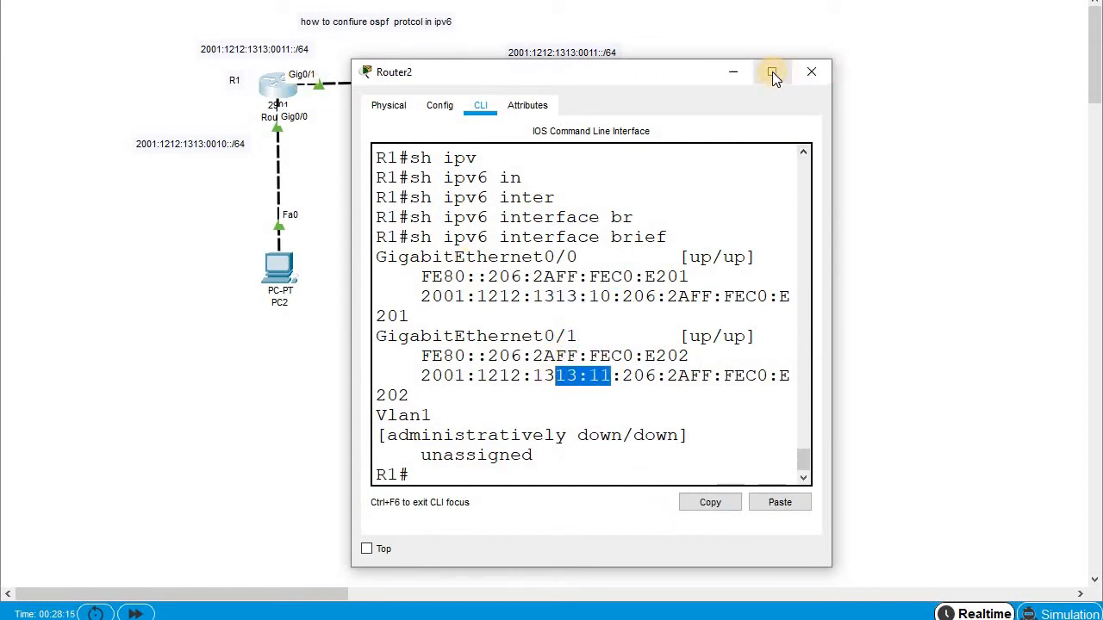
pyautogui.click(811, 72)
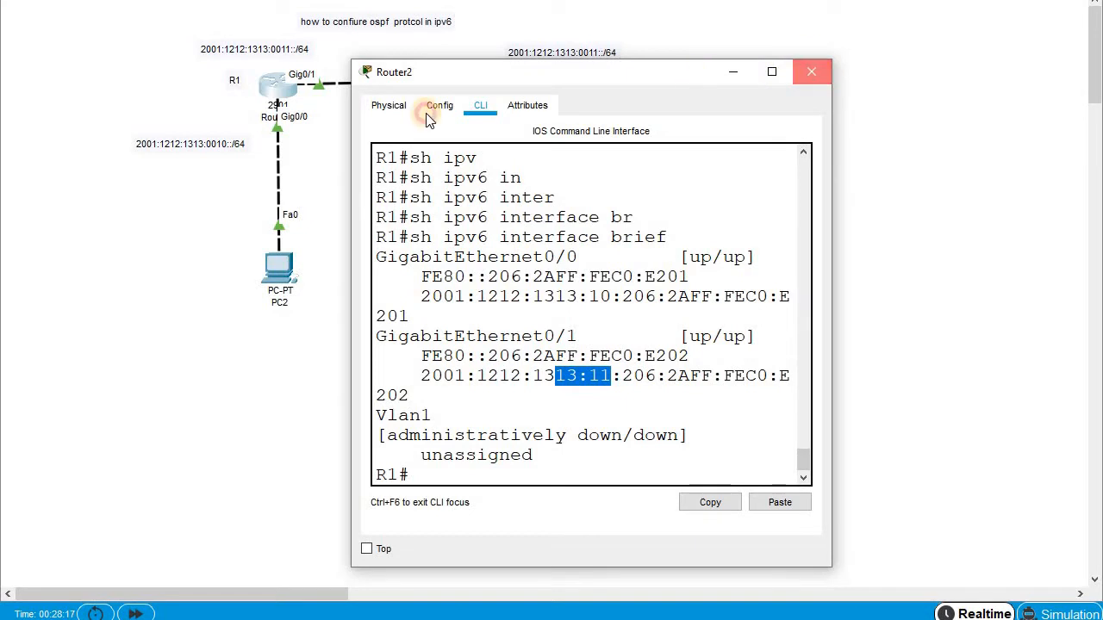
# Step: Set PC2's IPv6 configuration to Automatic in its IP Configuration and close the PC2 window
pyautogui.click(279, 269)
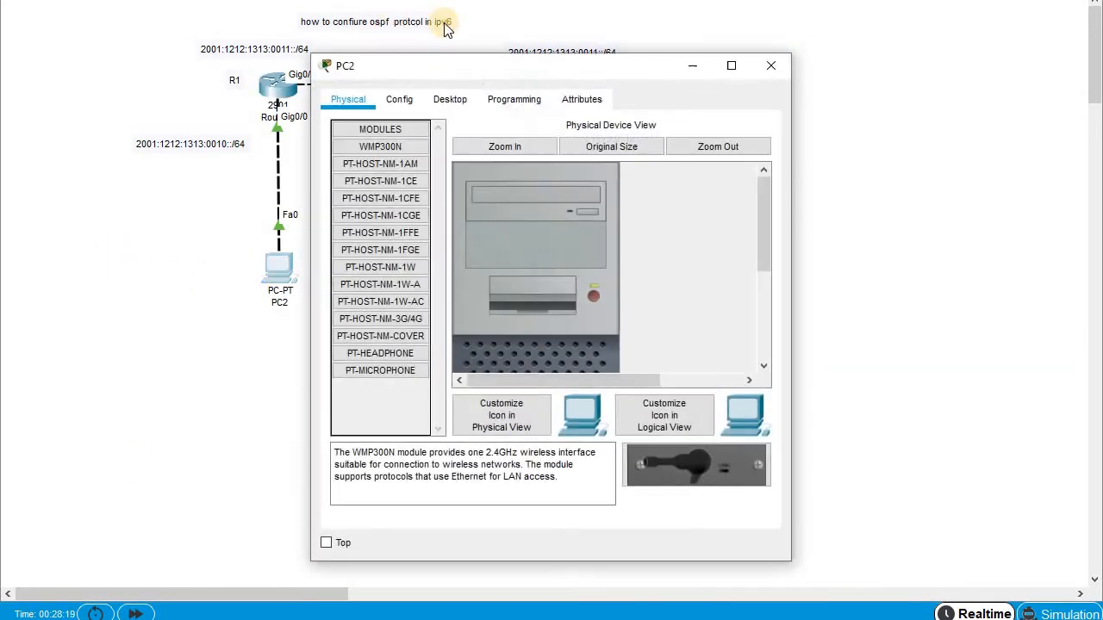
pyautogui.click(455, 100)
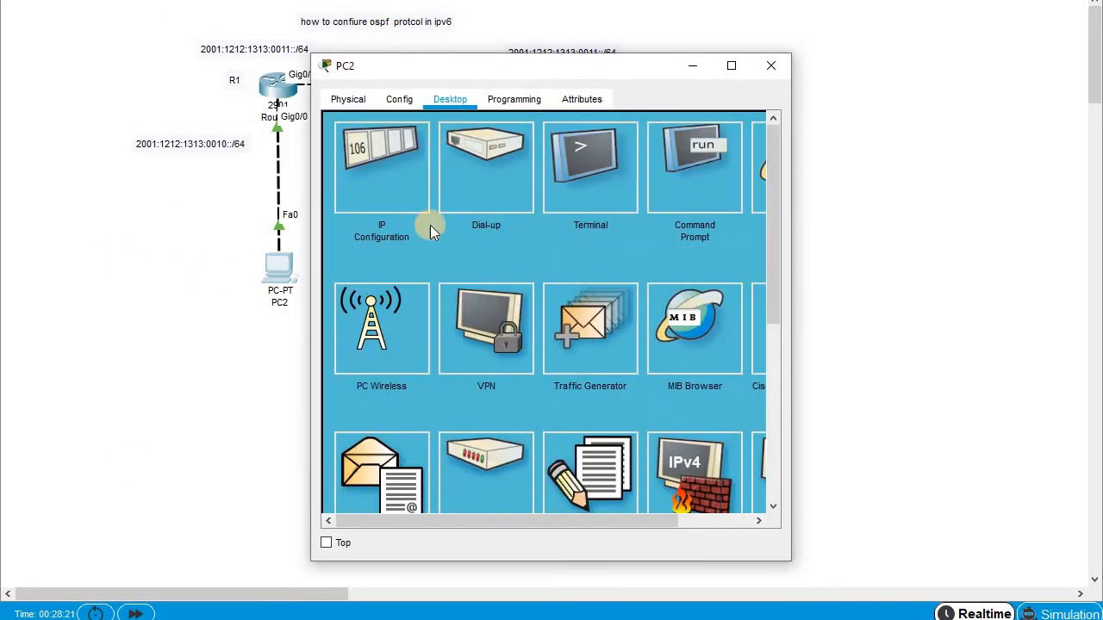
pyautogui.click(380, 190)
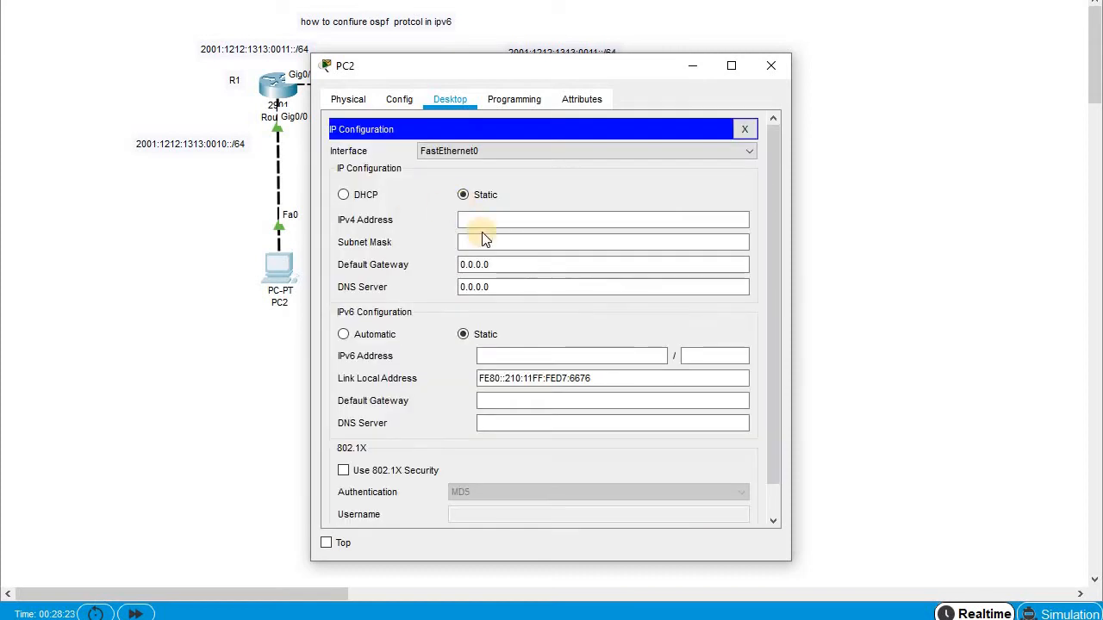
pyautogui.click(344, 334)
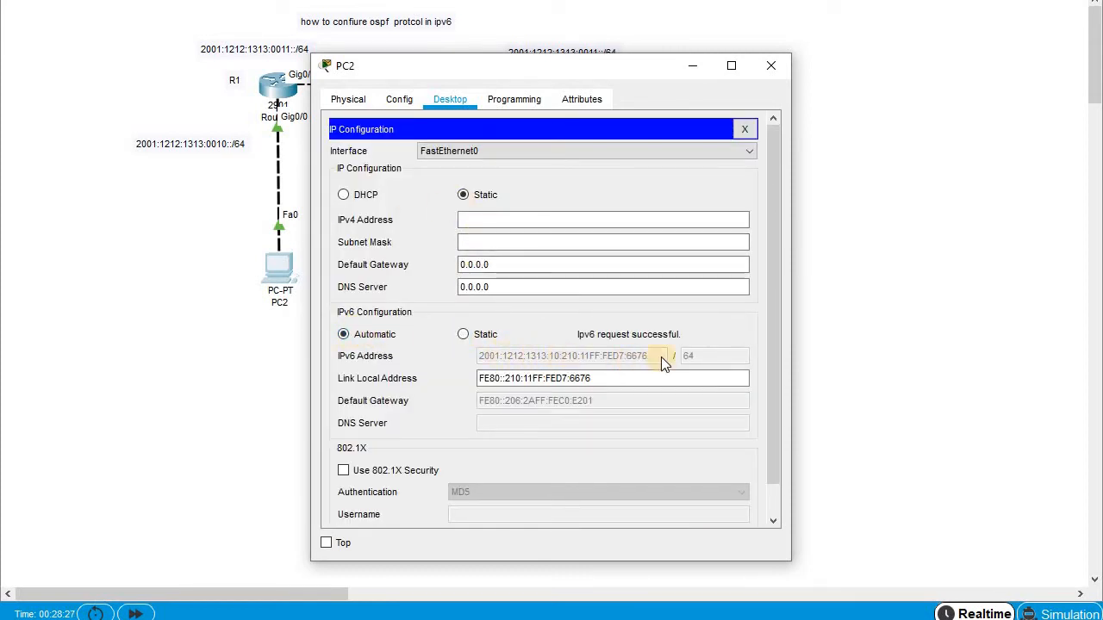
pyautogui.click(782, 60)
# Step: Set PC3's IPv6 configuration to Automatic in its IP Configuration and close the PC3 window
pyautogui.click(547, 267)
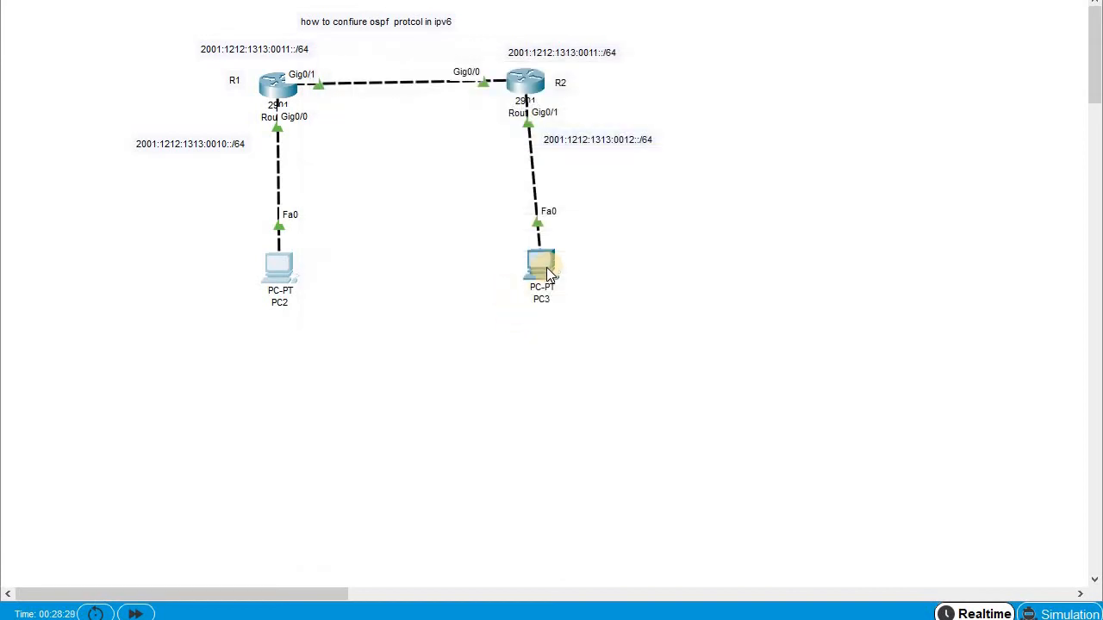
pyautogui.click(546, 267)
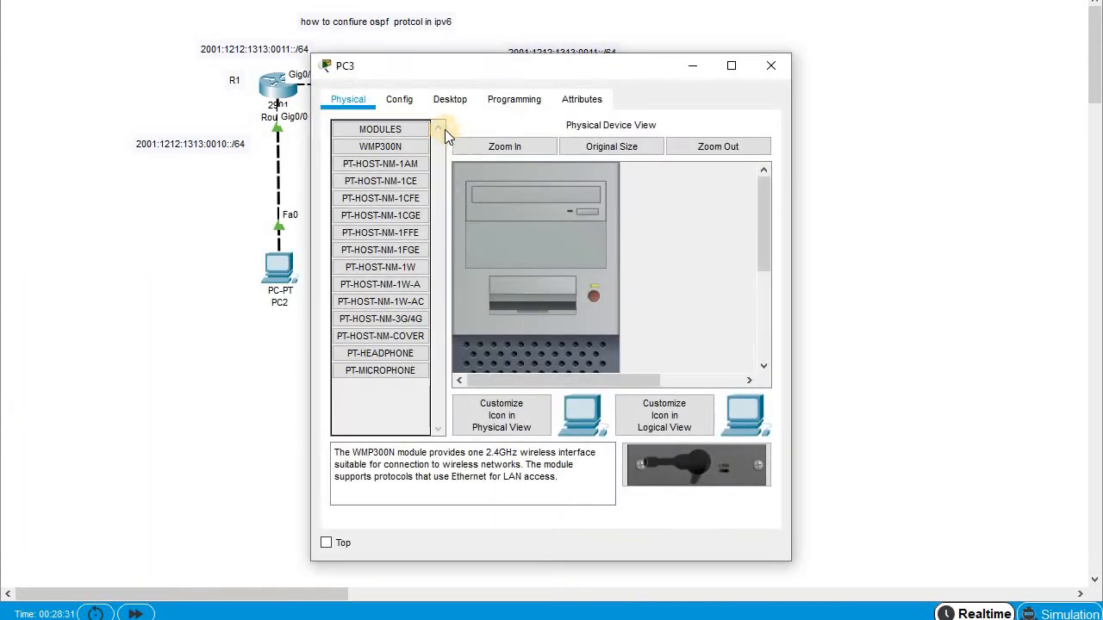
pyautogui.click(437, 98)
pyautogui.click(374, 164)
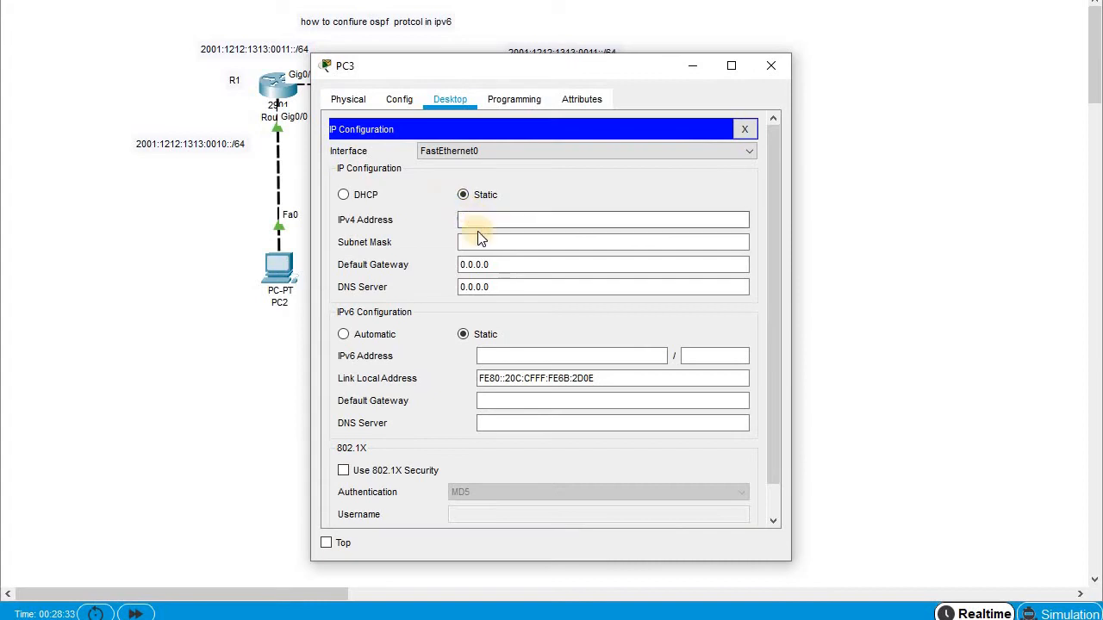
pyautogui.click(367, 336)
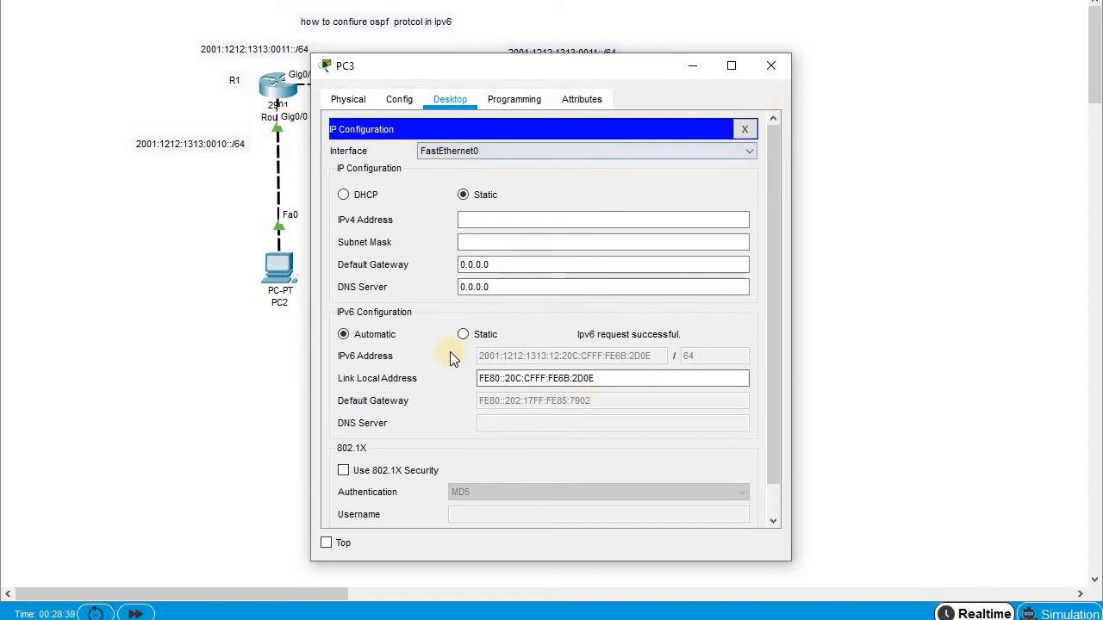
pyautogui.click(769, 66)
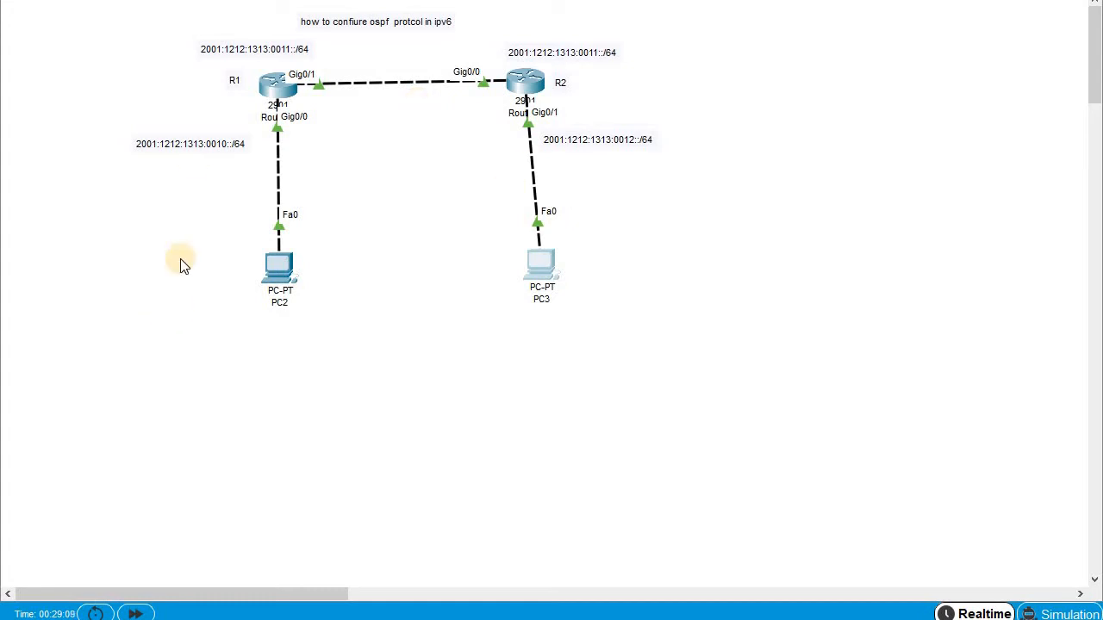
# Step: Nudge the 2001:1212:1313:0010::/64 label beside R1 and shift R1's 2001:1212:1313:0011::/64 label toward the link to R2
pyautogui.moveTo(196, 146)
pyautogui.mouseDown()
pyautogui.moveTo(176, 147)
pyautogui.moveTo(192, 143)
pyautogui.mouseUp()
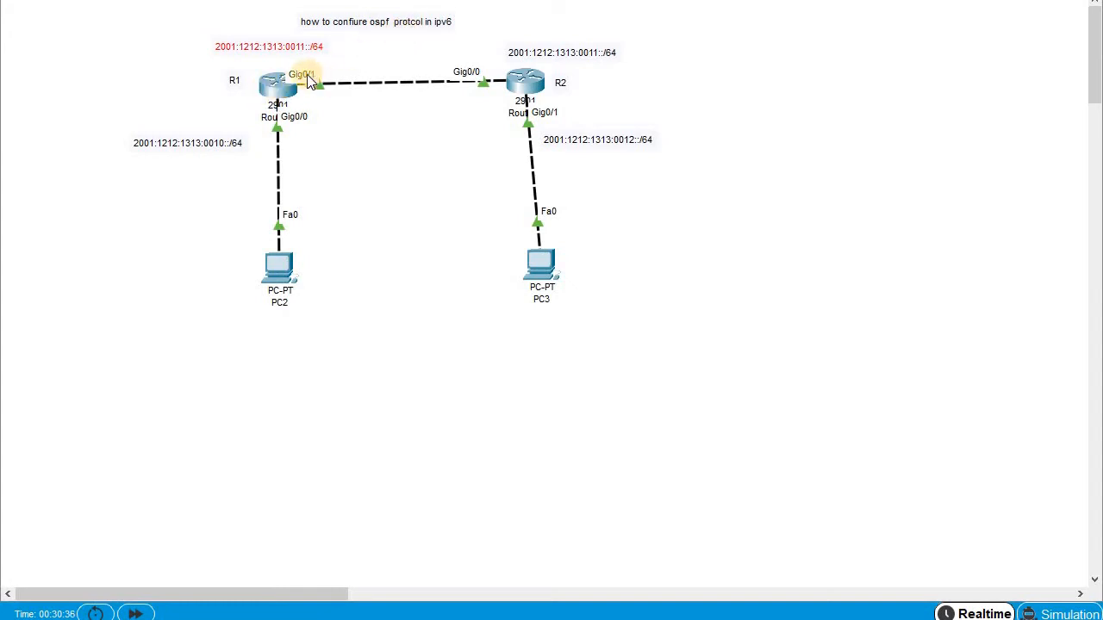
pyautogui.moveTo(263, 62); pyautogui.dragTo(283, 68)
pyautogui.moveTo(296, 48); pyautogui.dragTo(314, 40)
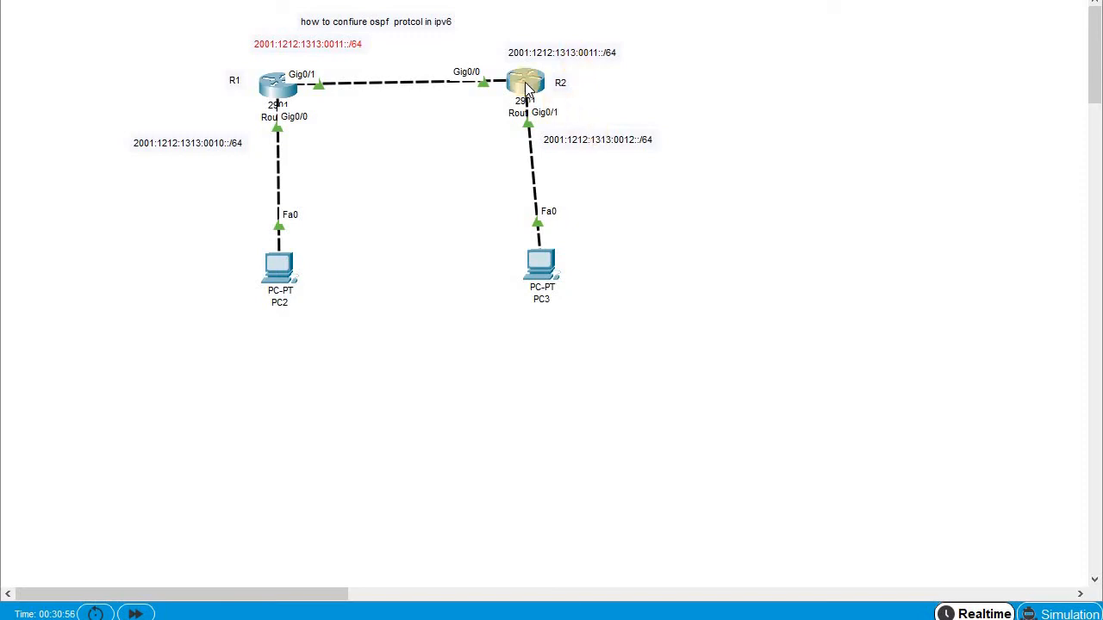
# Step: Inspect R2's port summary and review the IPv6 networks on both of R1's gigabit interfaces in R1's command line
pyautogui.moveTo(530, 93)
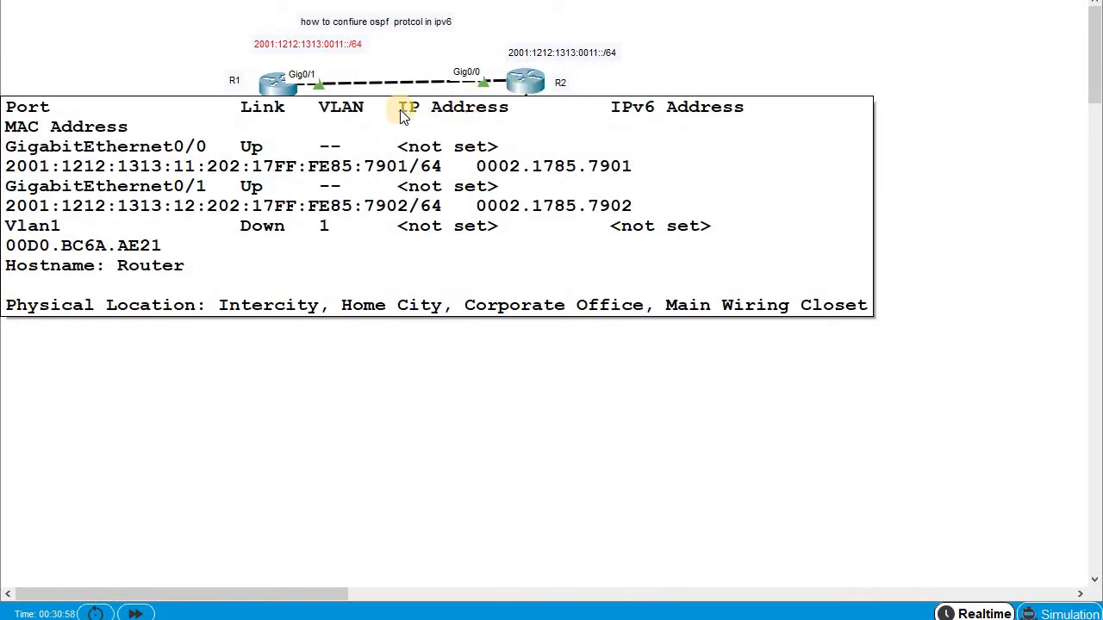
pyautogui.click(278, 90)
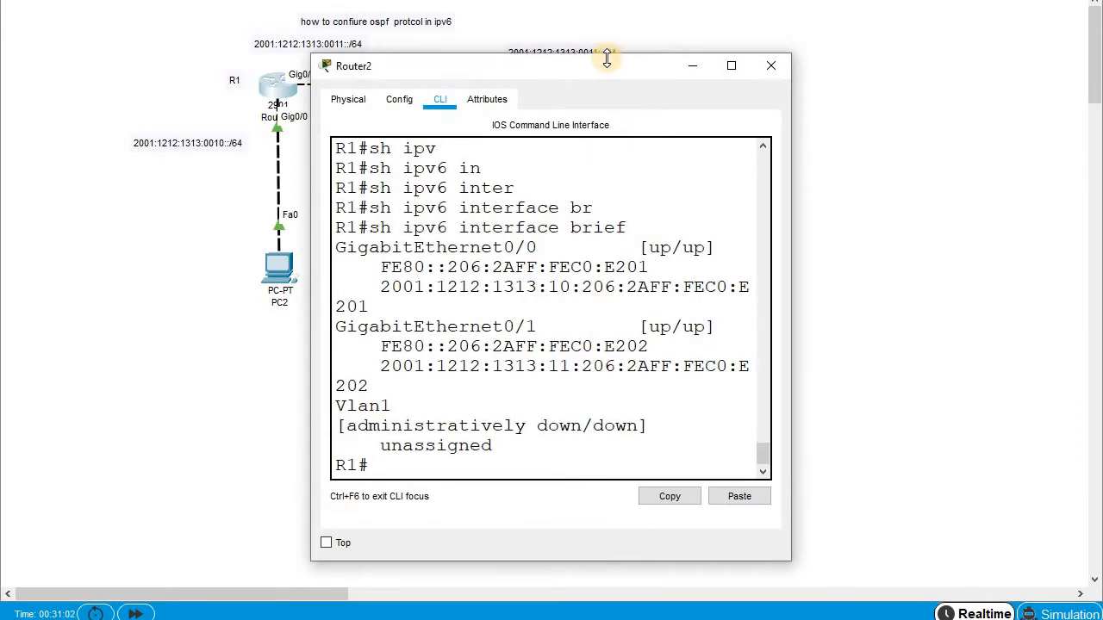
pyautogui.moveTo(624, 64); pyautogui.dragTo(711, 32)
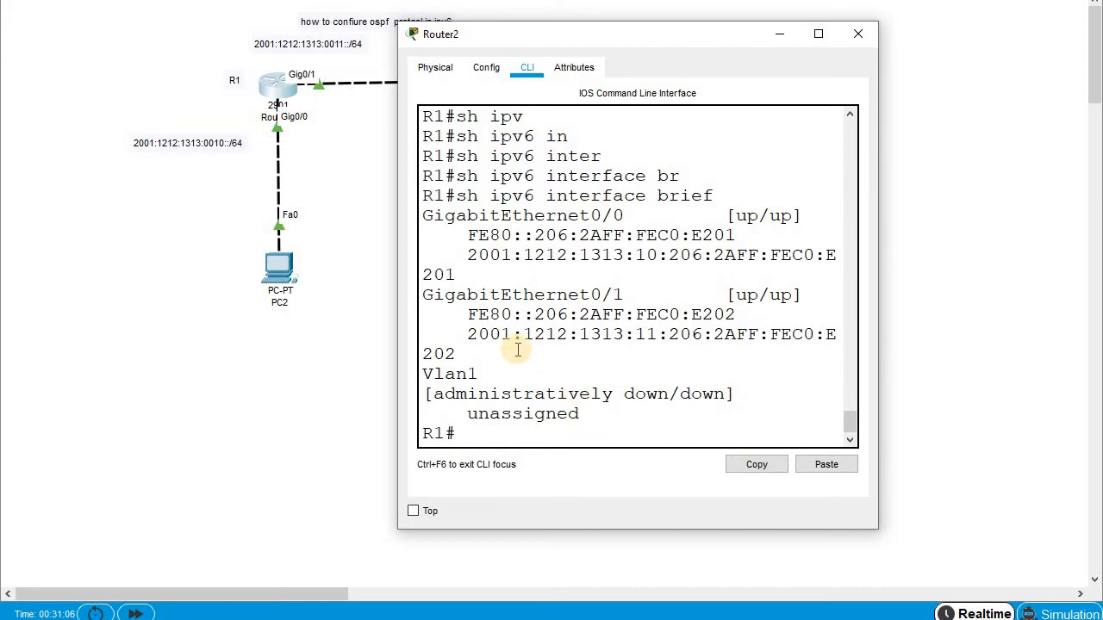
pyautogui.moveTo(470, 334); pyautogui.dragTo(687, 346)
pyautogui.moveTo(455, 255); pyautogui.dragTo(696, 291)
# Step: Enter global configuration mode on R1 with configure terminal
pyautogui.click(572, 421)
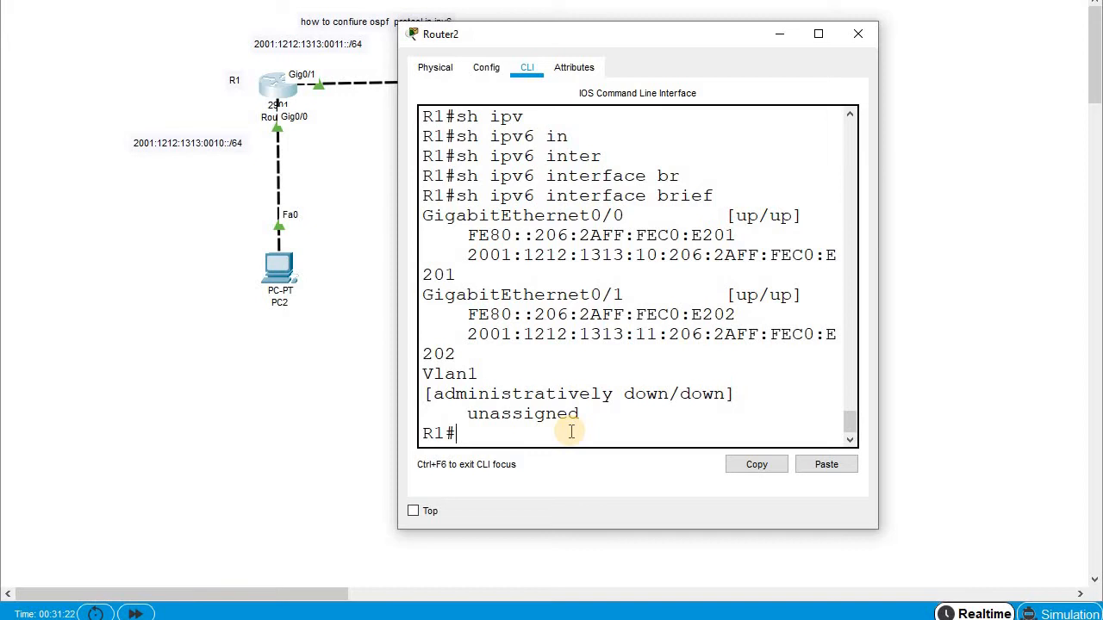
pyautogui.write('conf')
pyautogui.press('Tab')
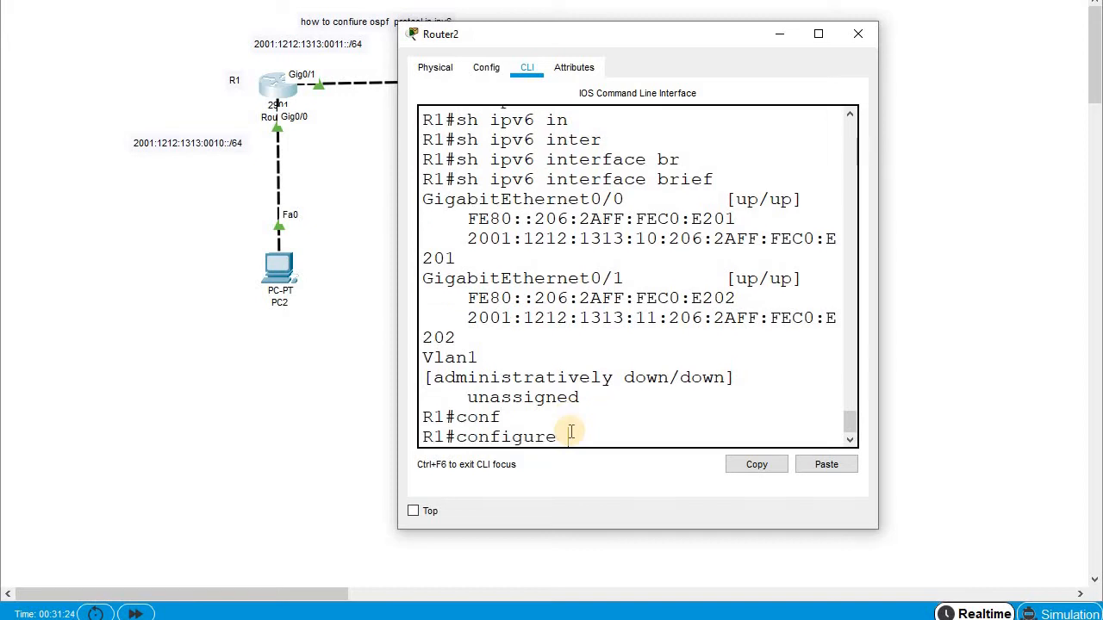
pyautogui.write('t')
pyautogui.press('Tab')
pyautogui.press('Return')
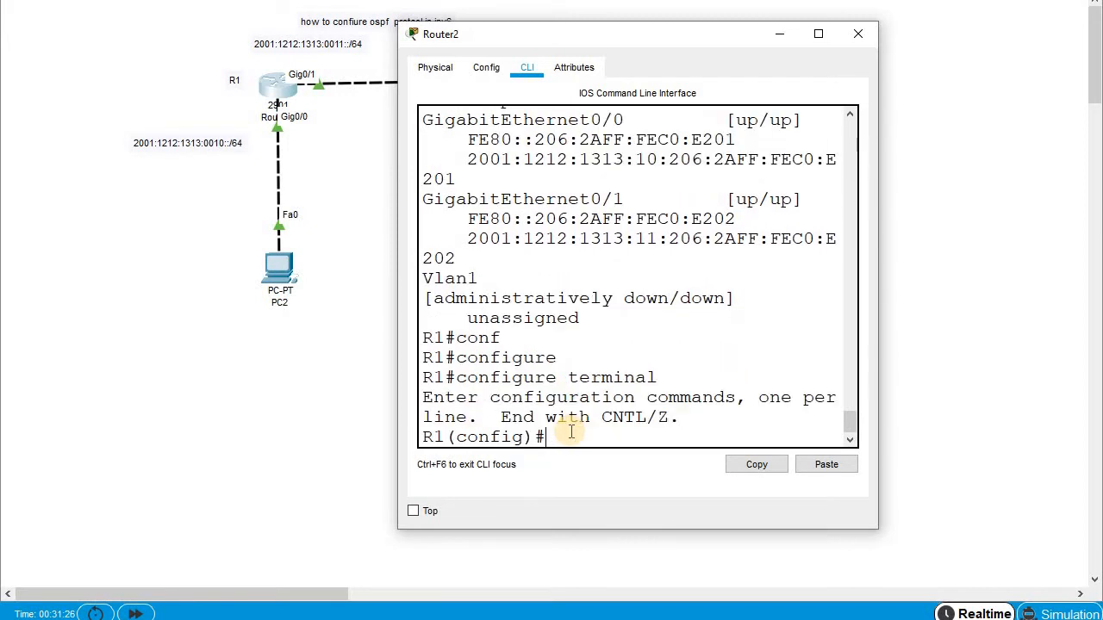
pyautogui.write('ipv')
pyautogui.press('Tab')
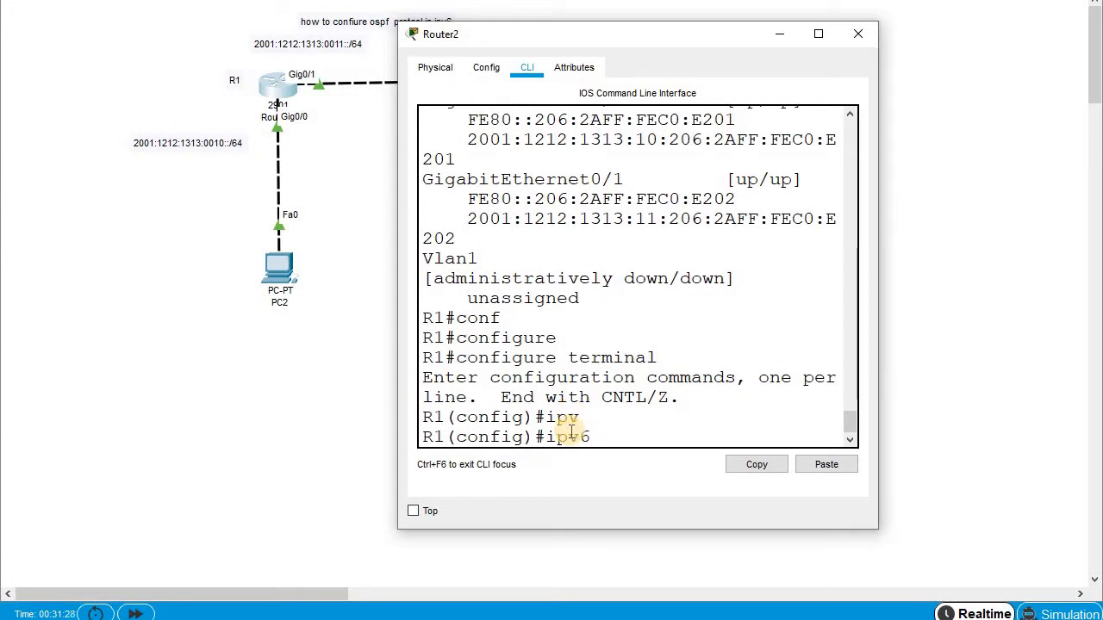
pyautogui.write('os?')
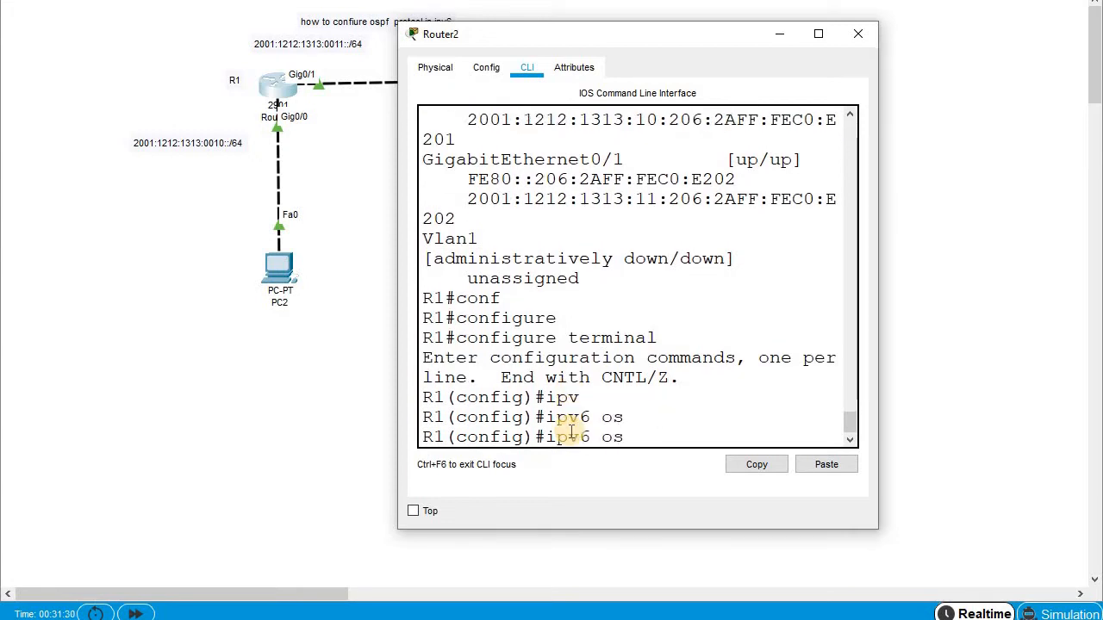
pyautogui.press('BackSpace')
pyautogui.press('BackSpace')
pyautogui.write('?')
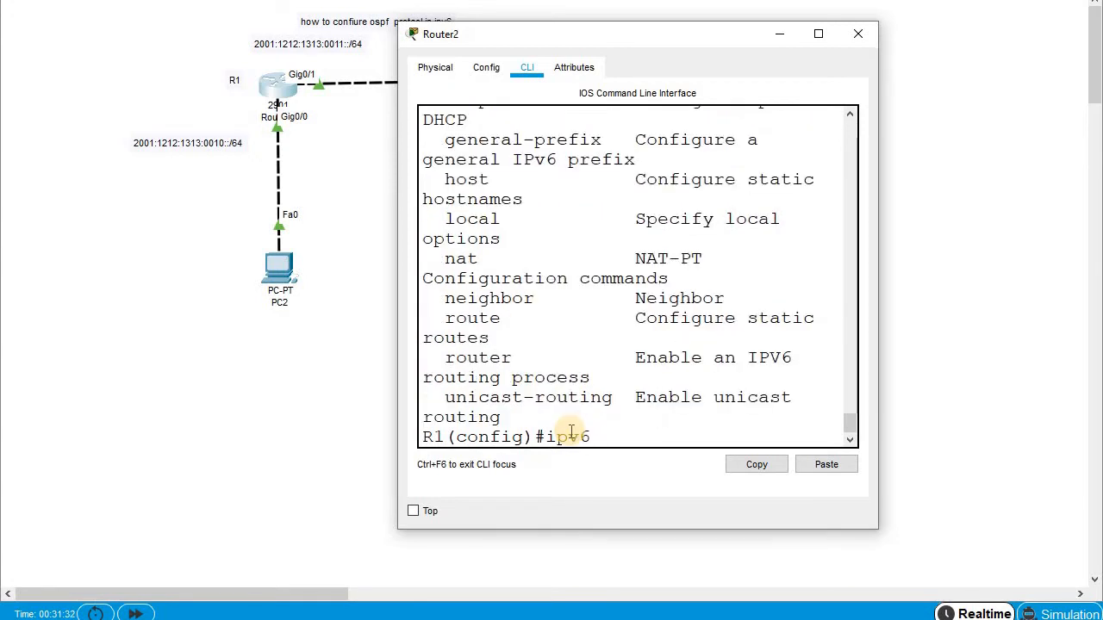
pyautogui.write('ro')
pyautogui.press('Tab')
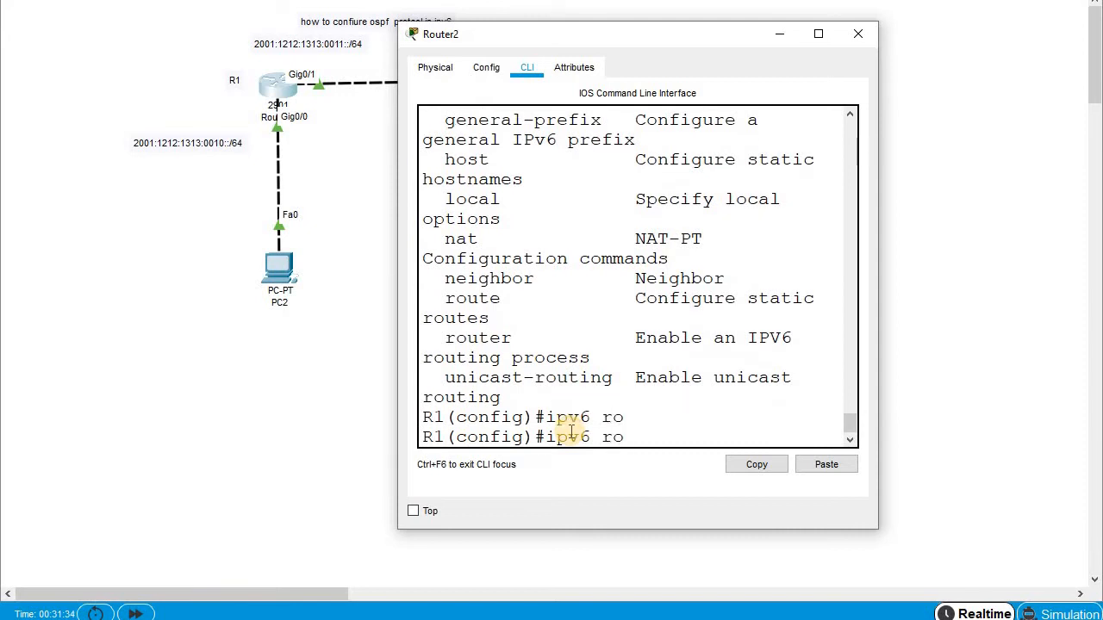
pyautogui.click(818, 33)
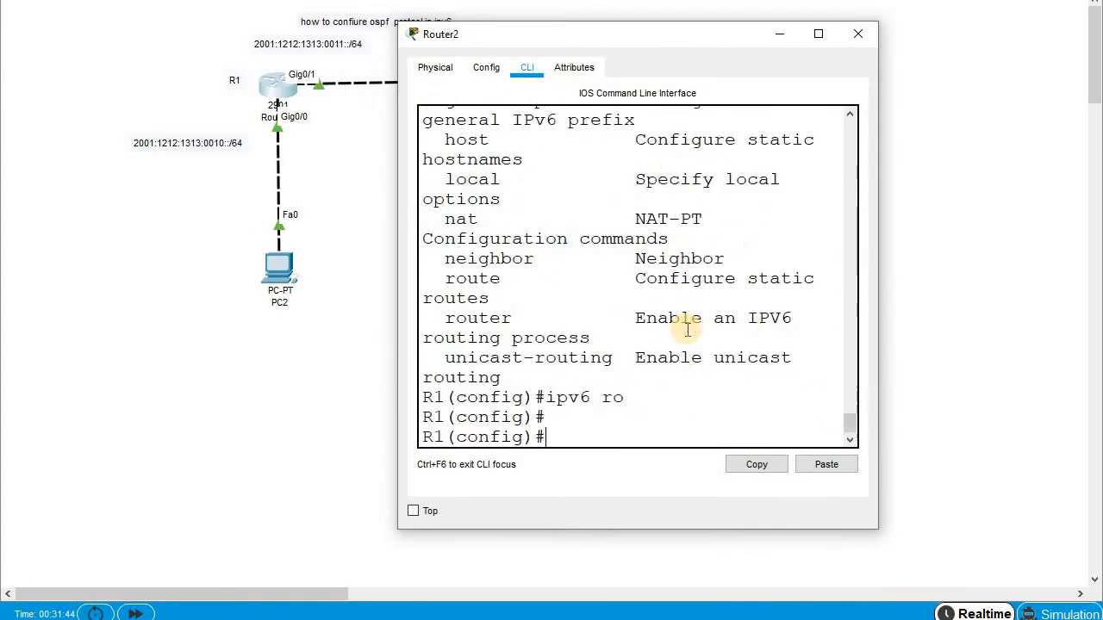
pyautogui.press('Return')
pyautogui.press('Return')
pyautogui.press('Return')
# Step: Begin an ipv6 command in R1's global configuration mode and list the options available for it
pyautogui.write('iop')
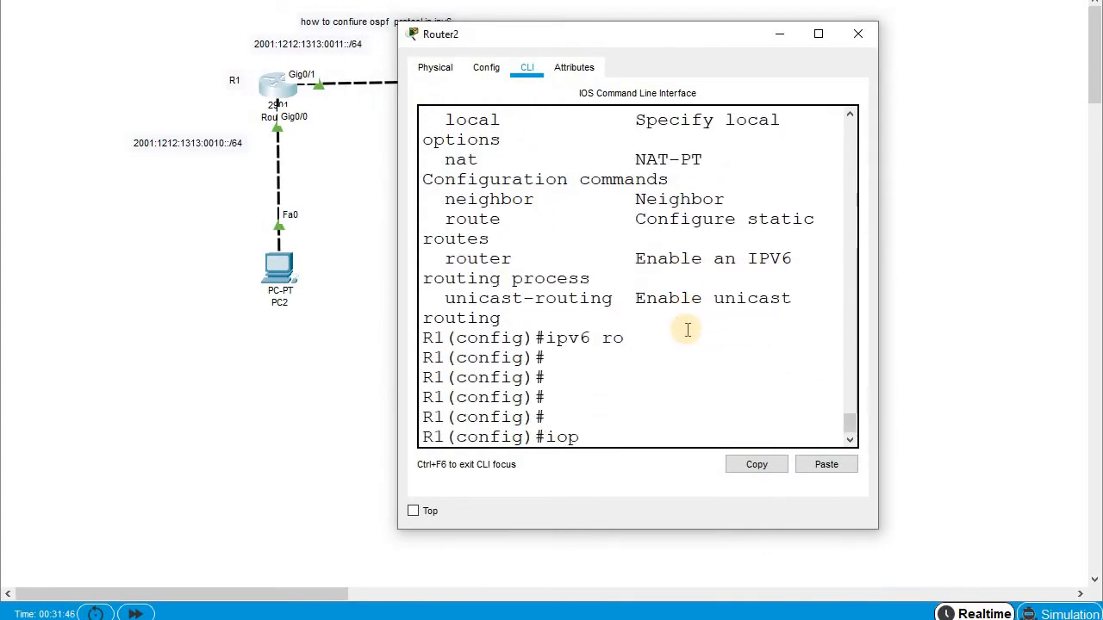
pyautogui.press('BackSpace')
pyautogui.press('BackSpace')
pyautogui.write('pv')
pyautogui.press('Tab')
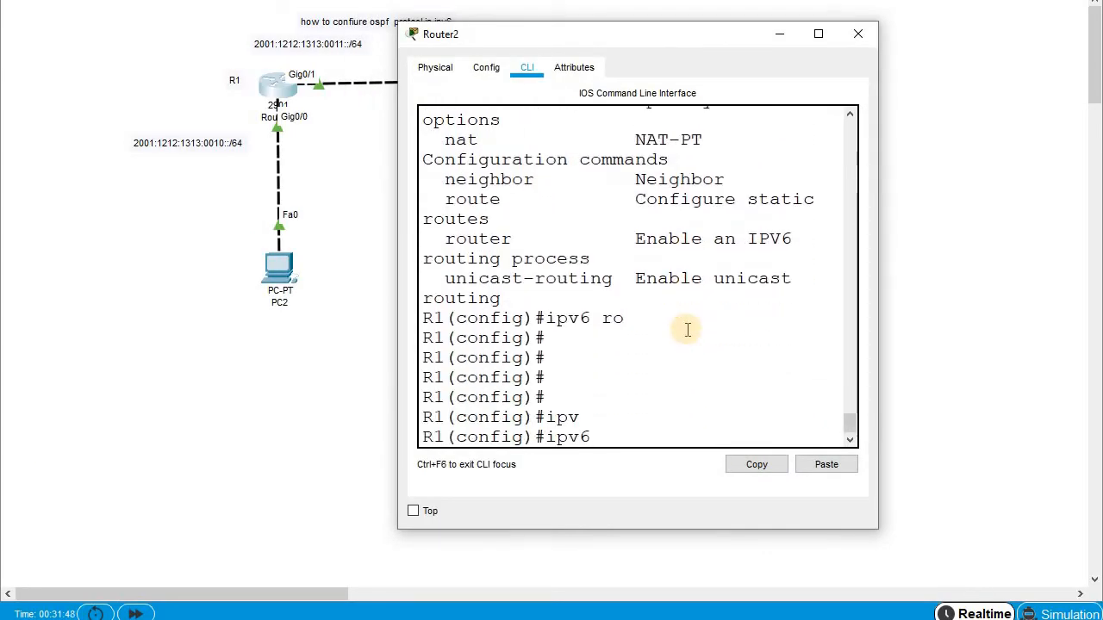
pyautogui.write('os')
pyautogui.press('Tab')
pyautogui.write('?')
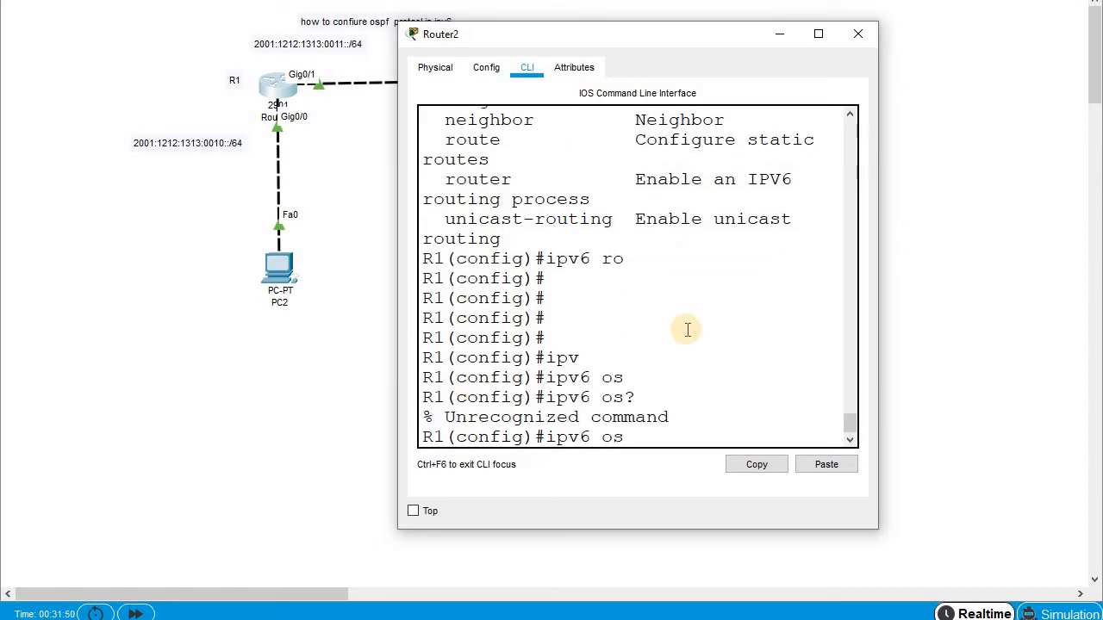
pyautogui.press('BackSpace')
pyautogui.press('BackSpace')
pyautogui.write('?')
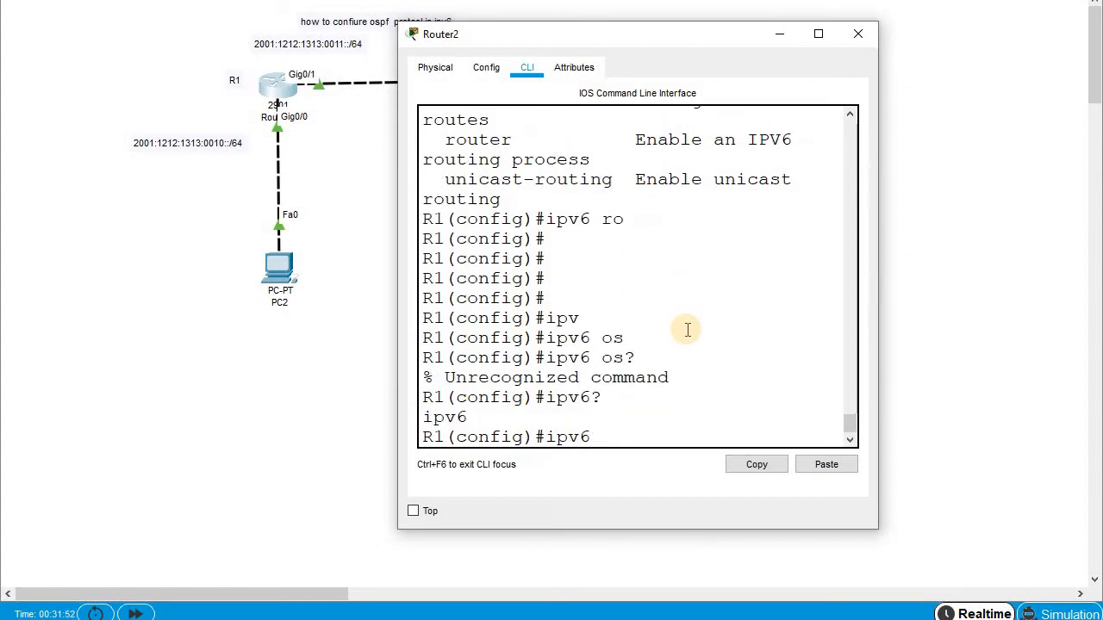
pyautogui.write(' ?')
# Step: Extend the command to ipv6 router and list the IPv6 routing protocols it accepts
pyautogui.write('r')
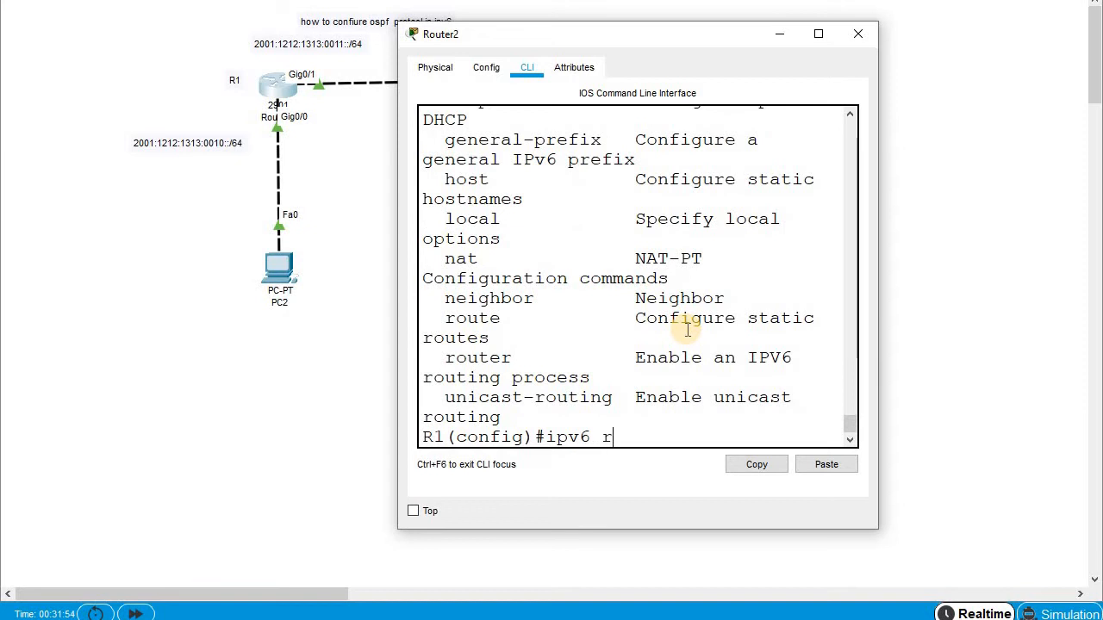
pyautogui.write('o')
pyautogui.press('Tab')
pyautogui.write('ter')
pyautogui.press('BackSpace')
pyautogui.press('BackSpace')
pyautogui.press('BackSpace')
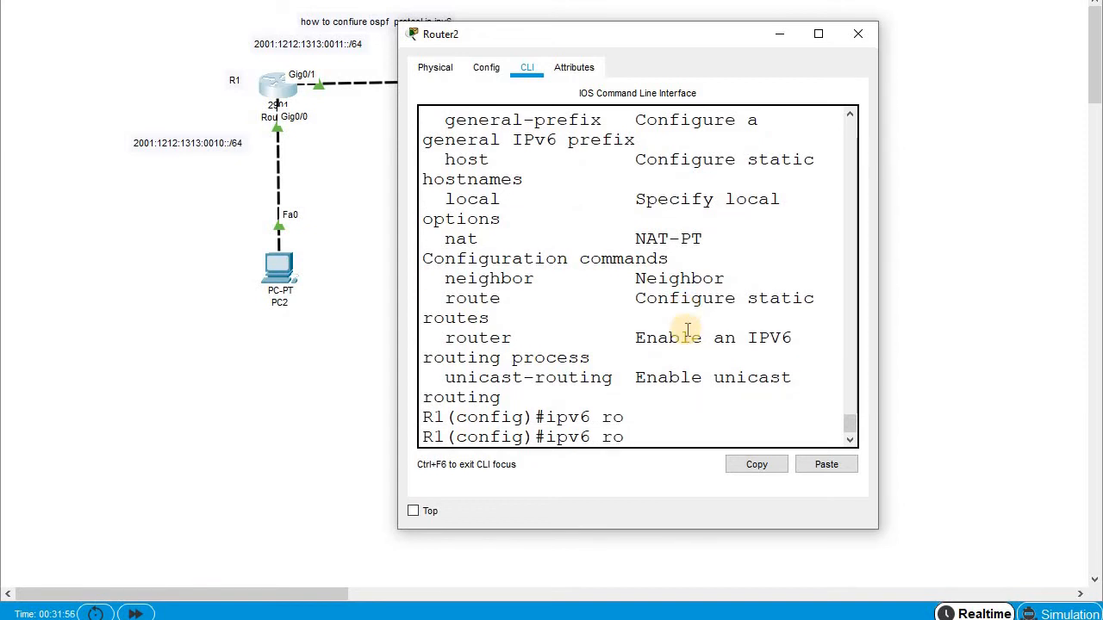
pyautogui.write('uter?')
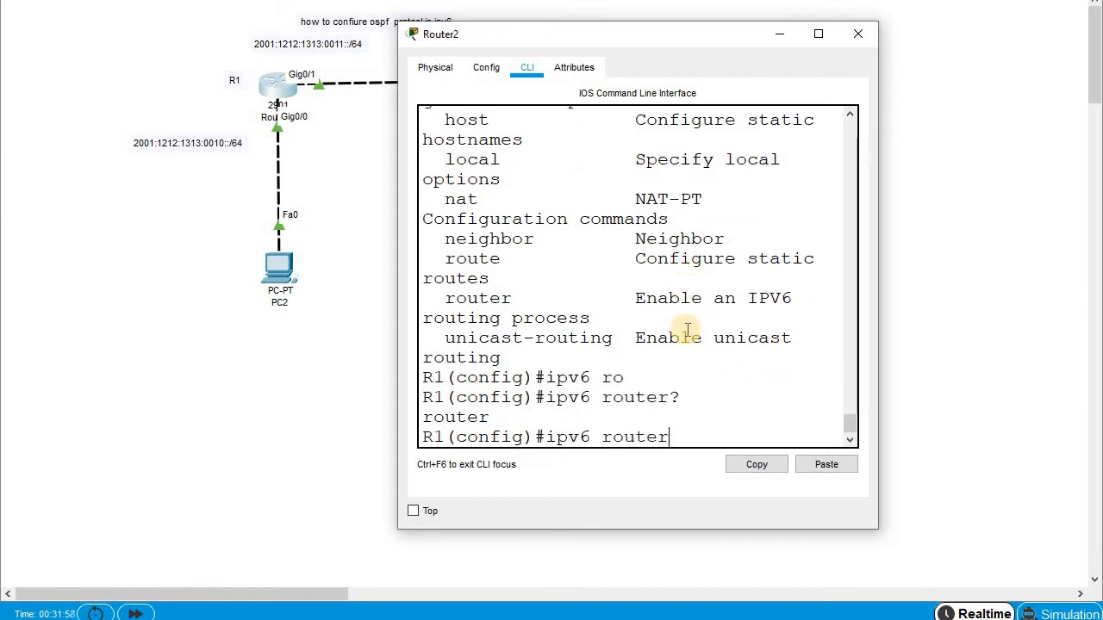
pyautogui.write(' ?')
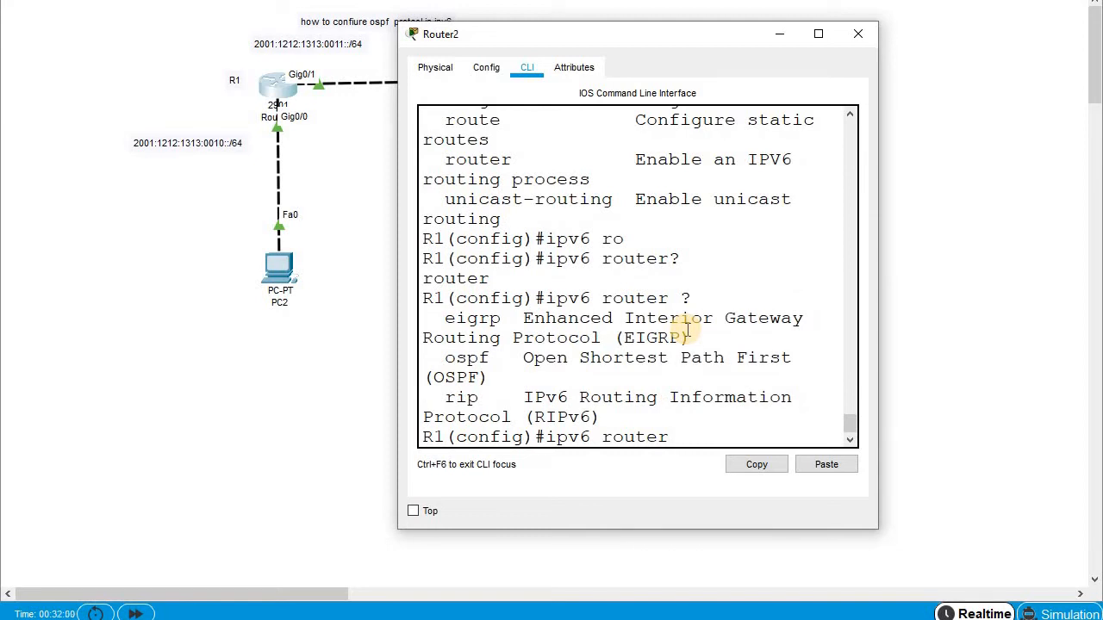
# Step: Complete the command as ipv6 router ospf 1 to start IPv6 OSPF process 1 on R1, checking the accepted process IDs
pyautogui.moveTo(442, 357); pyautogui.dragTo(502, 357)
pyautogui.click(670, 438)
pyautogui.write('s')
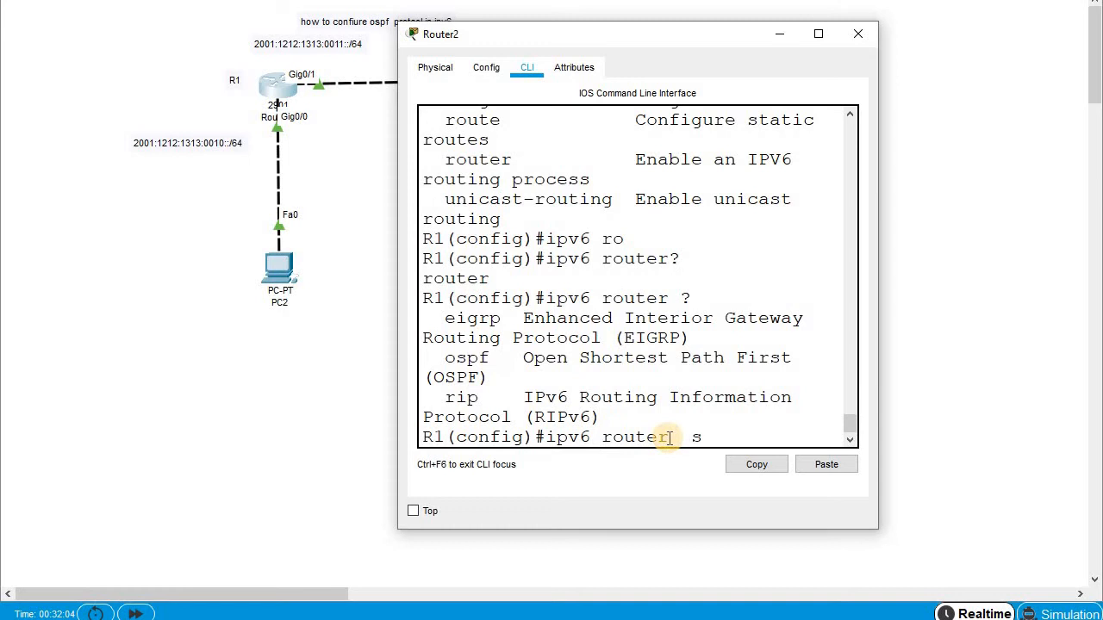
pyautogui.press('BackSpace')
pyautogui.write('o')
pyautogui.press('Tab')
pyautogui.write('?')
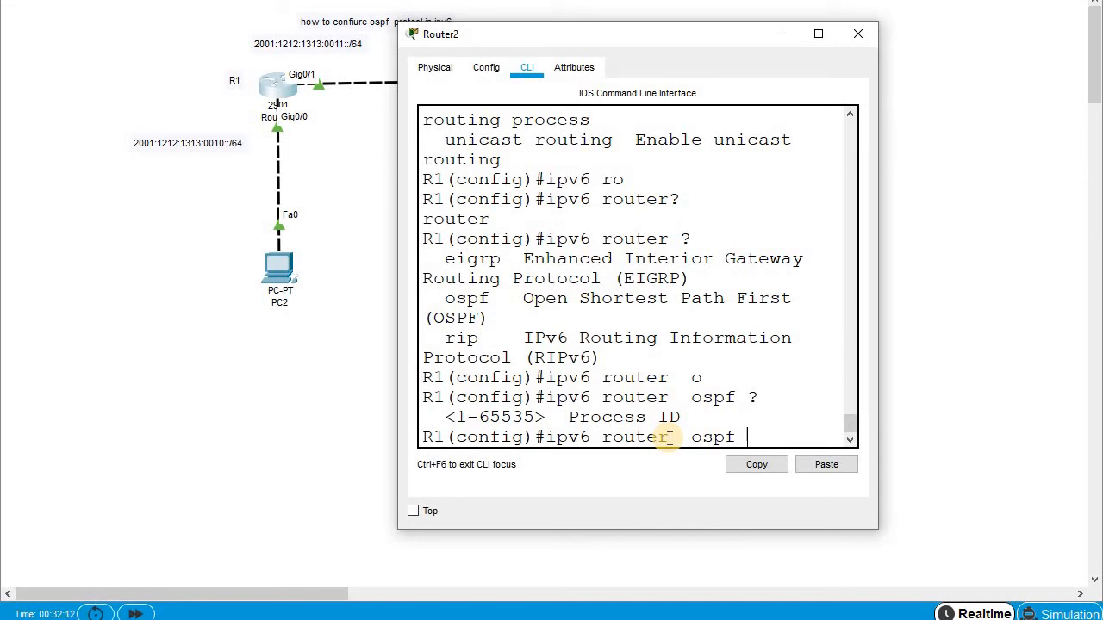
pyautogui.write('1 ?')
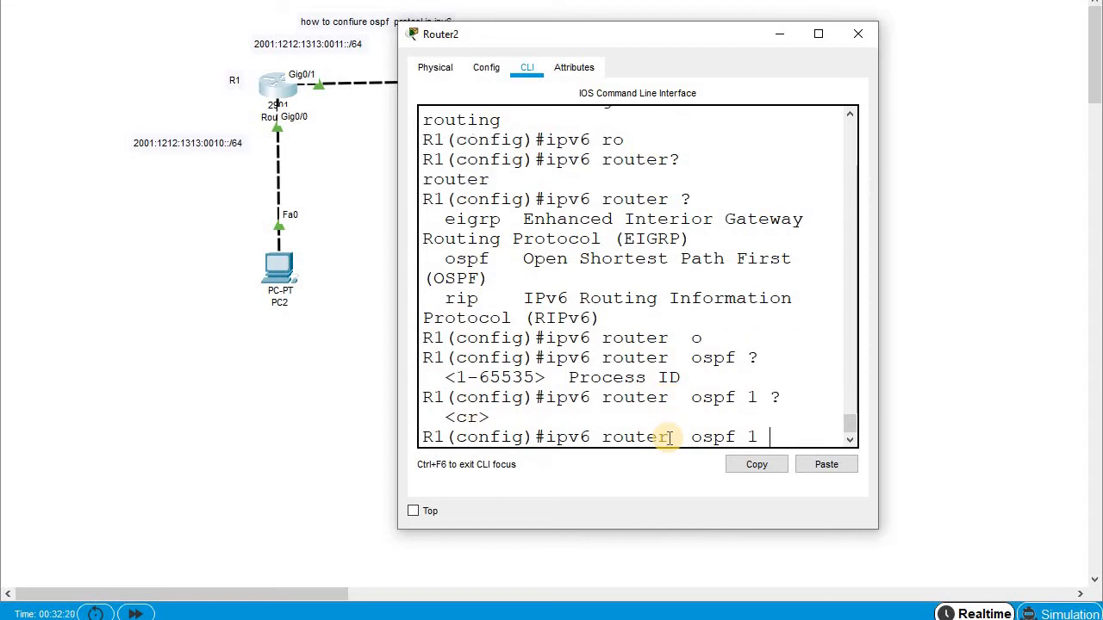
pyautogui.press('Return')
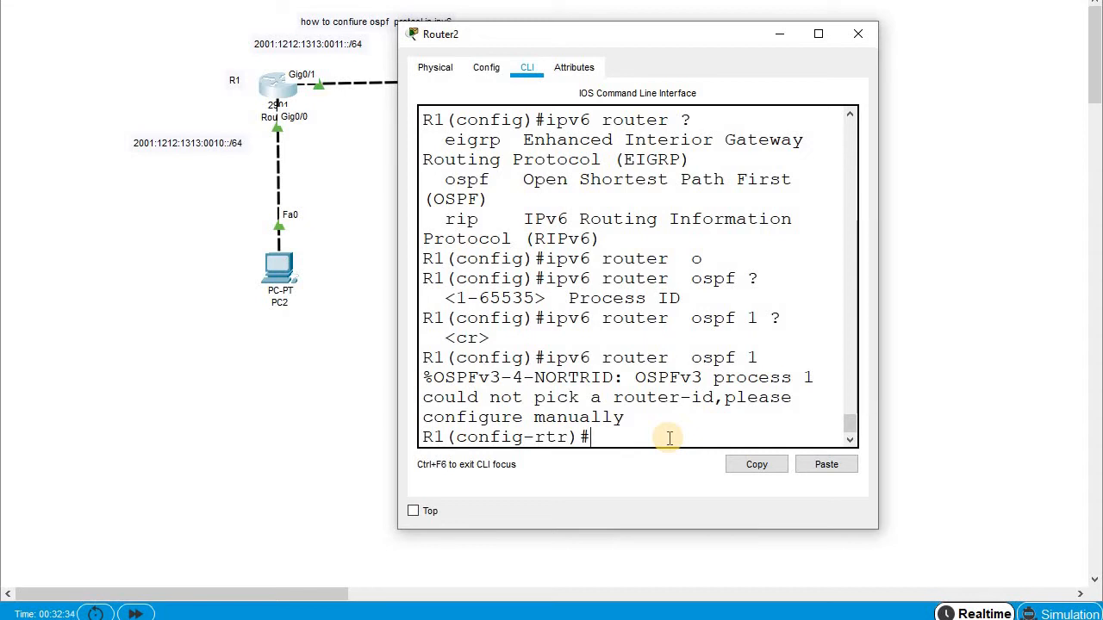
# Step: Set R1's OSPF router ID to 1.1.1.1 with router-id and exit to global configuration mode
pyautogui.write('ro')
pyautogui.press('Tab')
pyautogui.write('1')
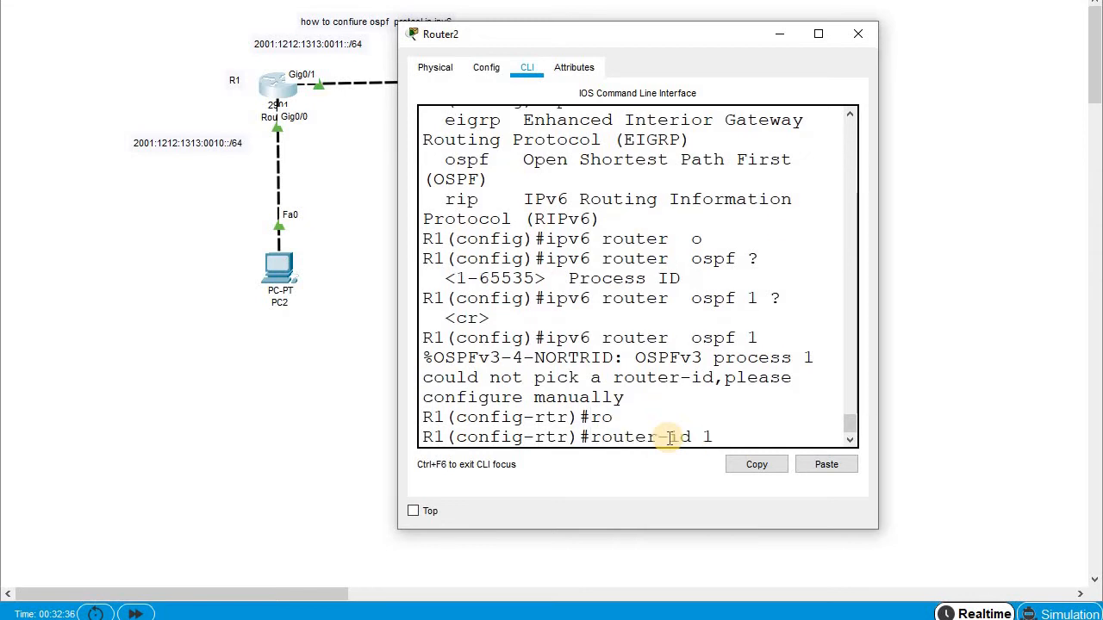
pyautogui.write('.1.1.1 ?')
pyautogui.press('Return')
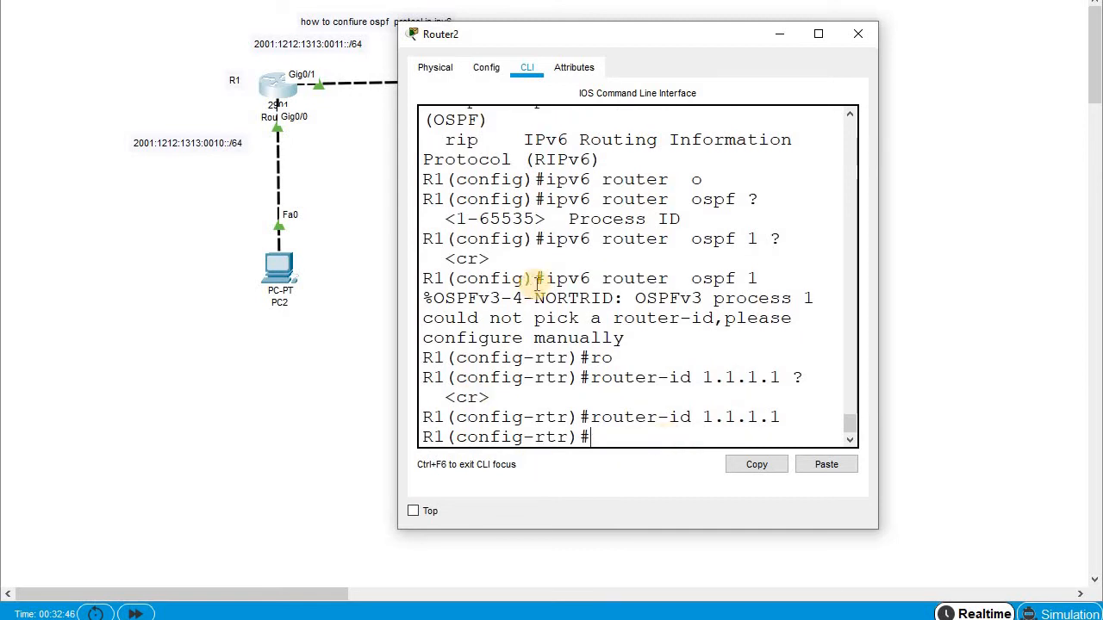
pyautogui.moveTo(534, 279); pyautogui.dragTo(782, 278)
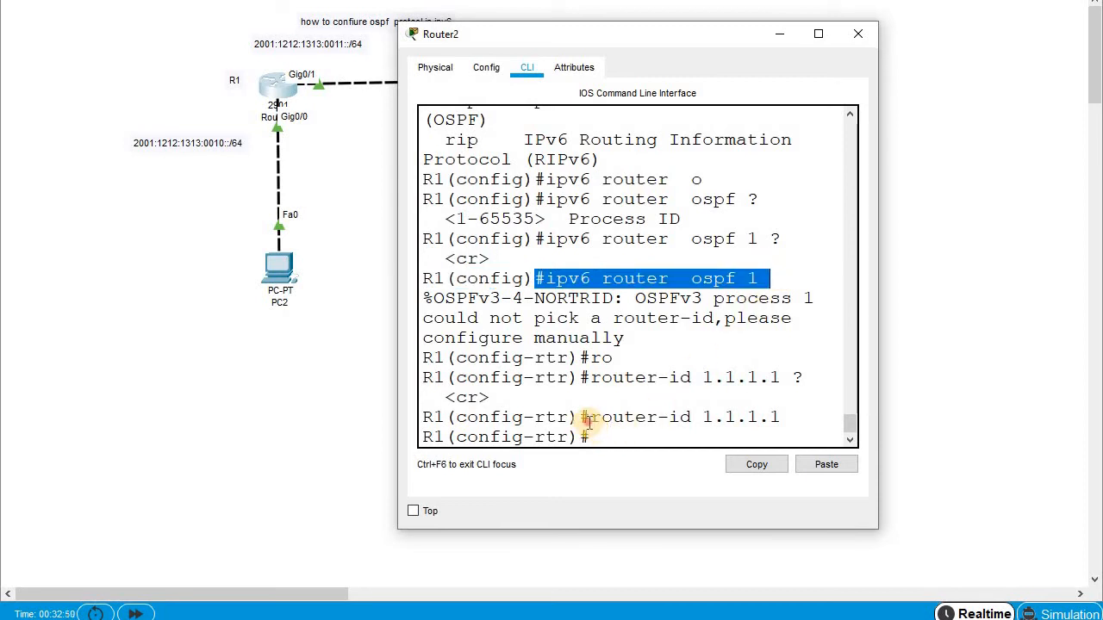
pyautogui.moveTo(591, 420); pyautogui.dragTo(796, 427)
pyautogui.click(636, 442)
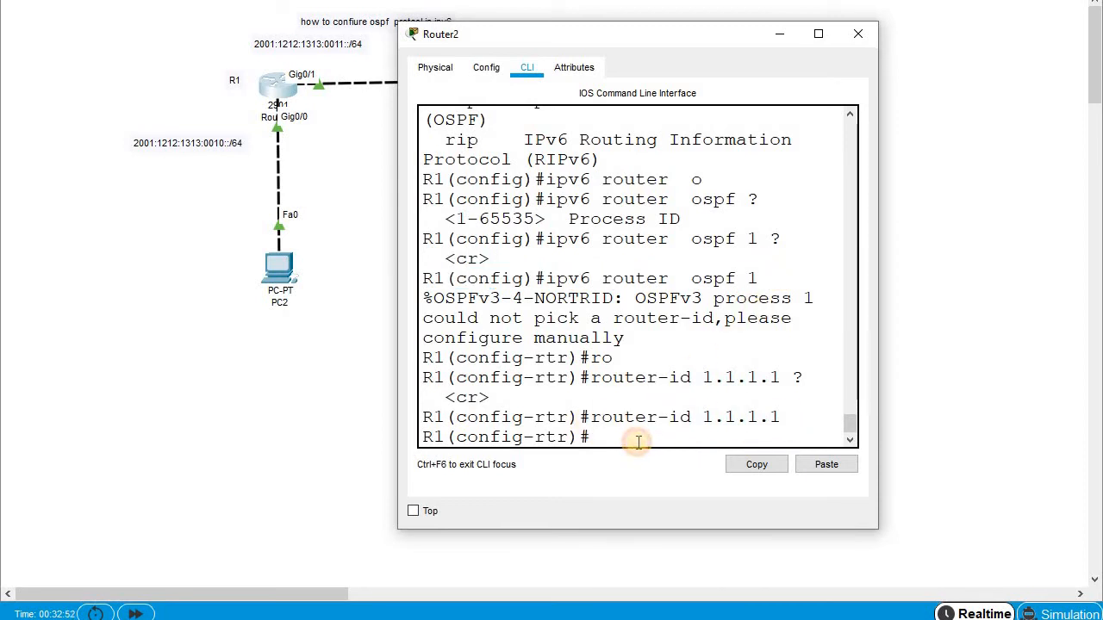
pyautogui.write('ex')
pyautogui.press('Return')
pyautogui.write('exit')
pyautogui.press('Return')
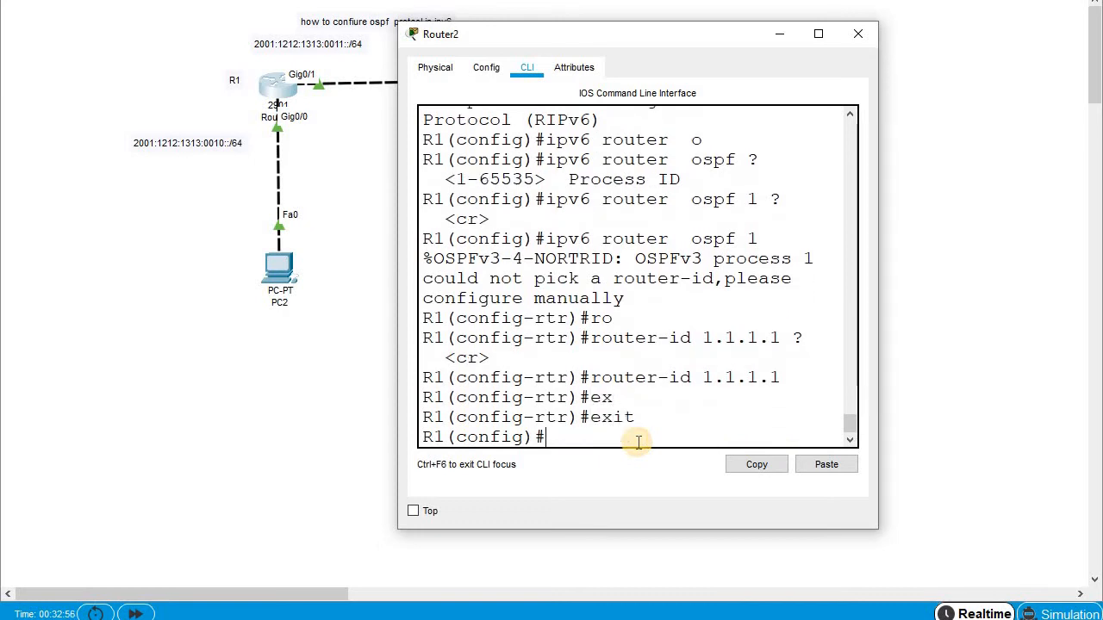
# Step: Enter interface configuration mode for GigabitEthernet 0/0 on R1
pyautogui.write('in')
pyautogui.press('Tab')
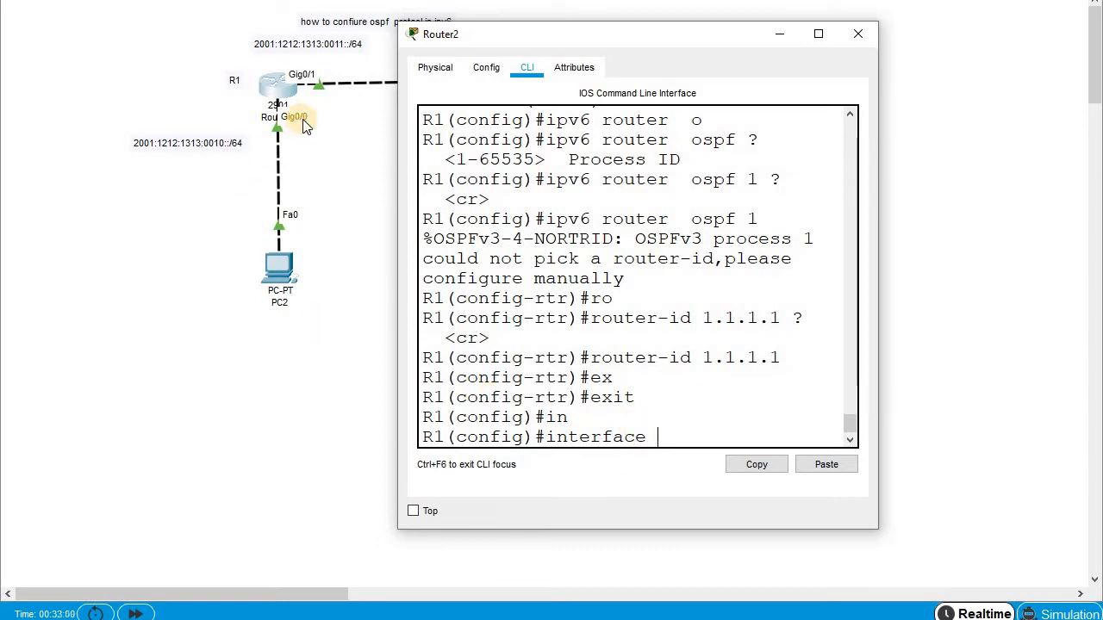
pyautogui.write('g')
pyautogui.press('Tab')
pyautogui.write('0/0')
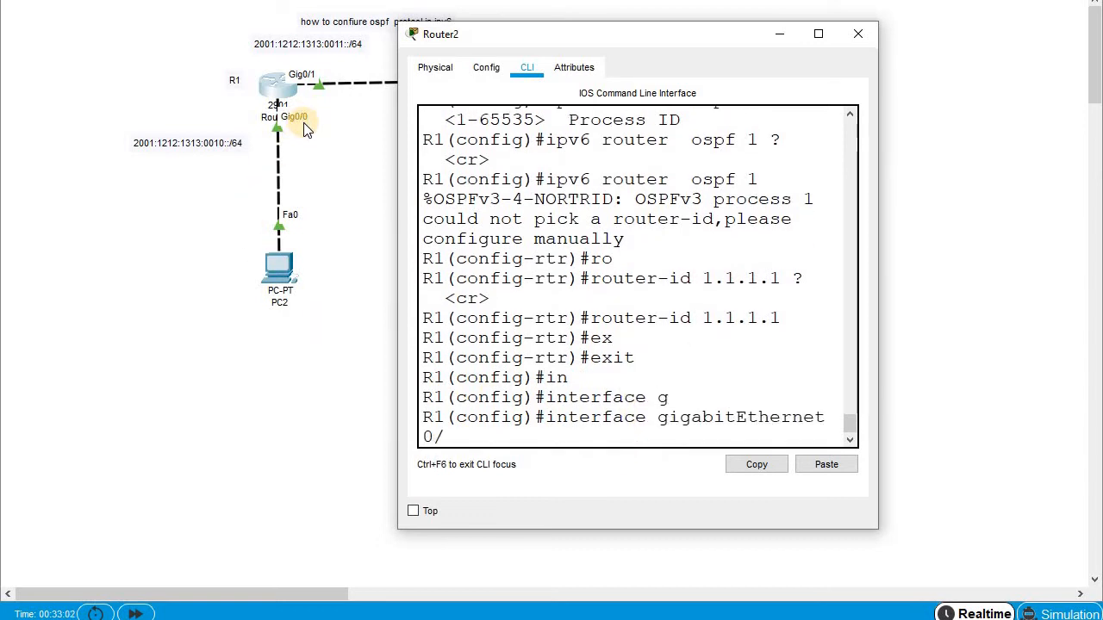
pyautogui.press('Return')
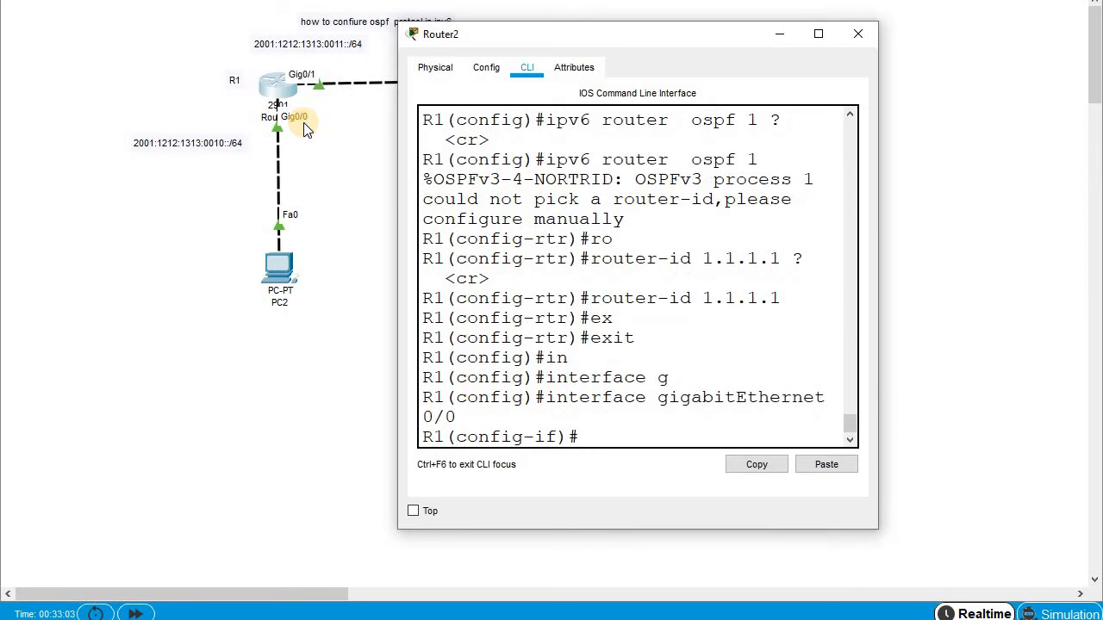
# Step: Begin an ipv6 ospf command on GigabitEthernet 0/0 and list the options it accepts
pyautogui.write('ipv')
pyautogui.press('Tab')
pyautogui.write('?')
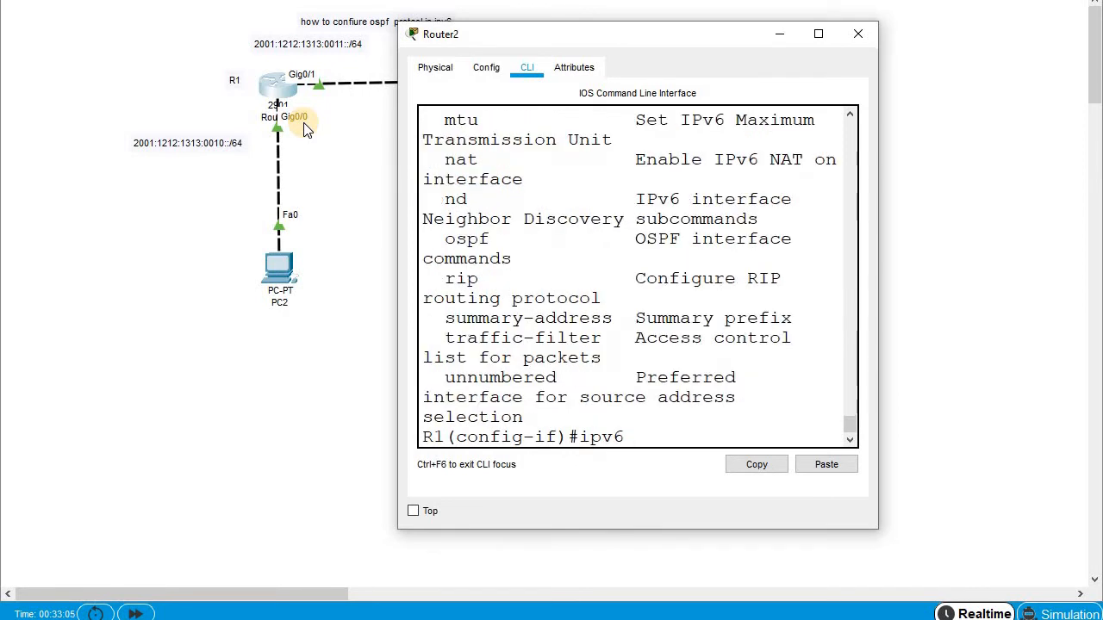
pyautogui.write('os')
pyautogui.press('Tab')
pyautogui.write('?')
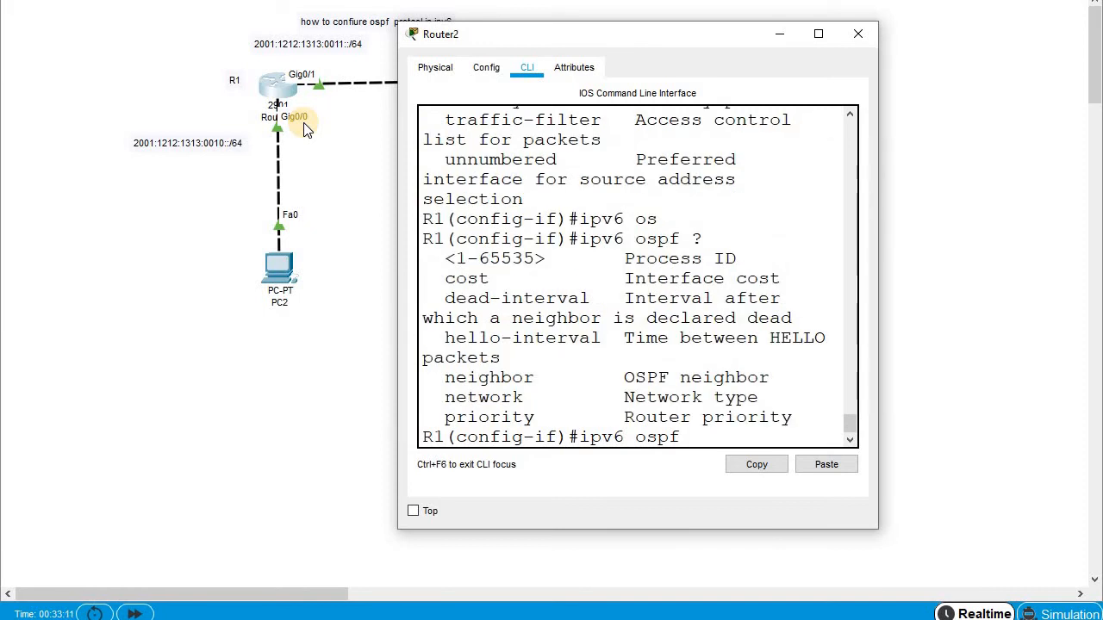
# Step: Assign GigabitEthernet 0/0 to OSPF process 1 in area 0 with ipv6 ospf 1 area 0 and exit the interface configuration
pyautogui.write('1')
pyautogui.write(' ?')
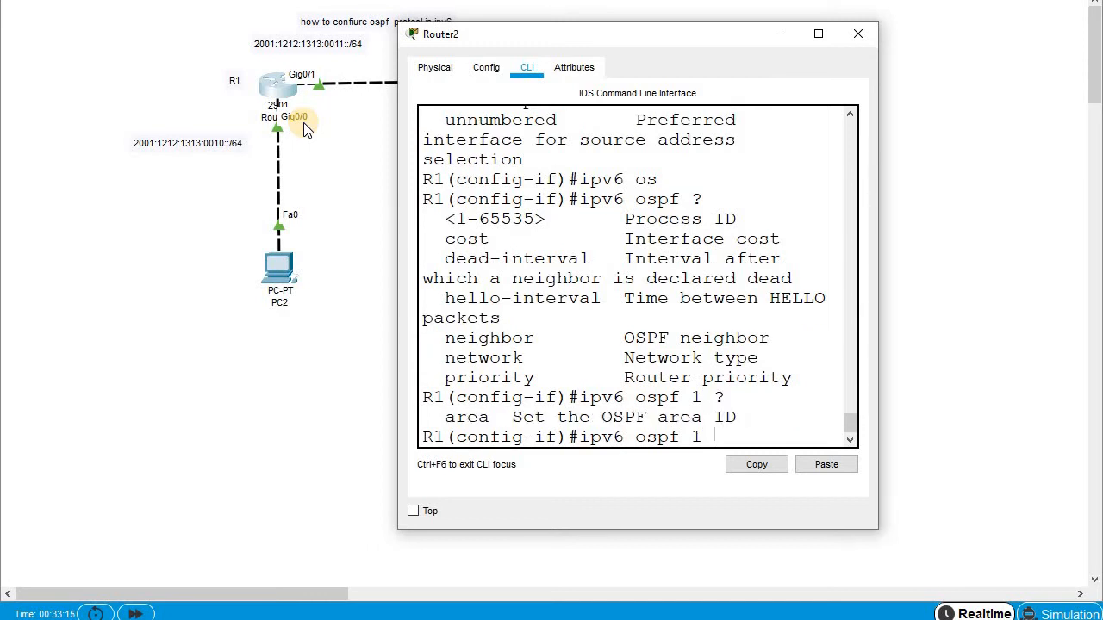
pyautogui.write('ar')
pyautogui.press('Tab')
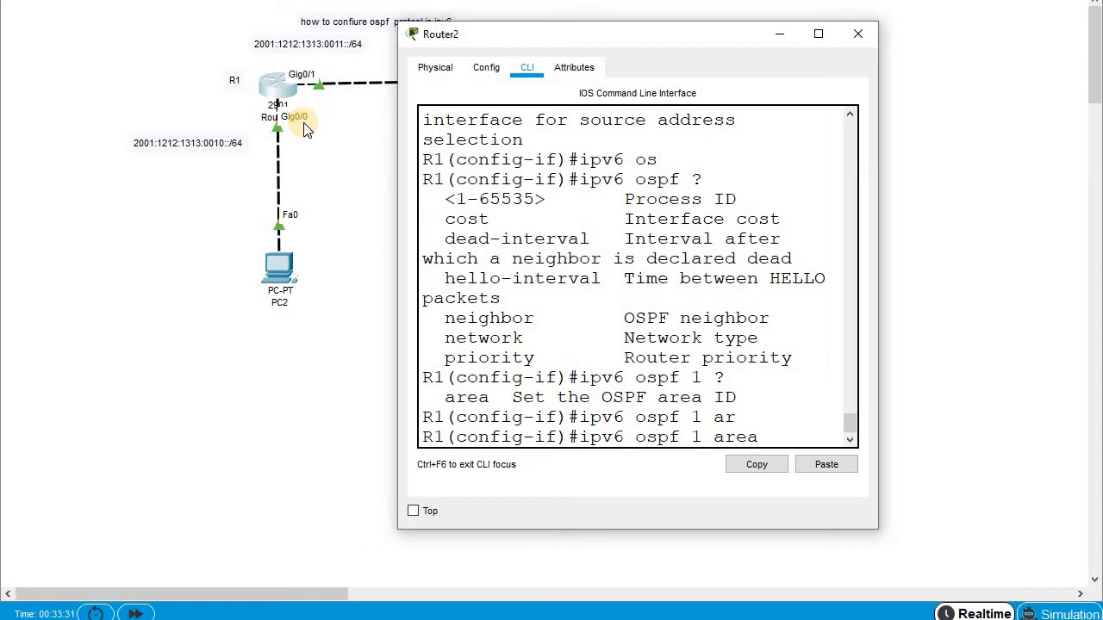
pyautogui.write('0 ?')
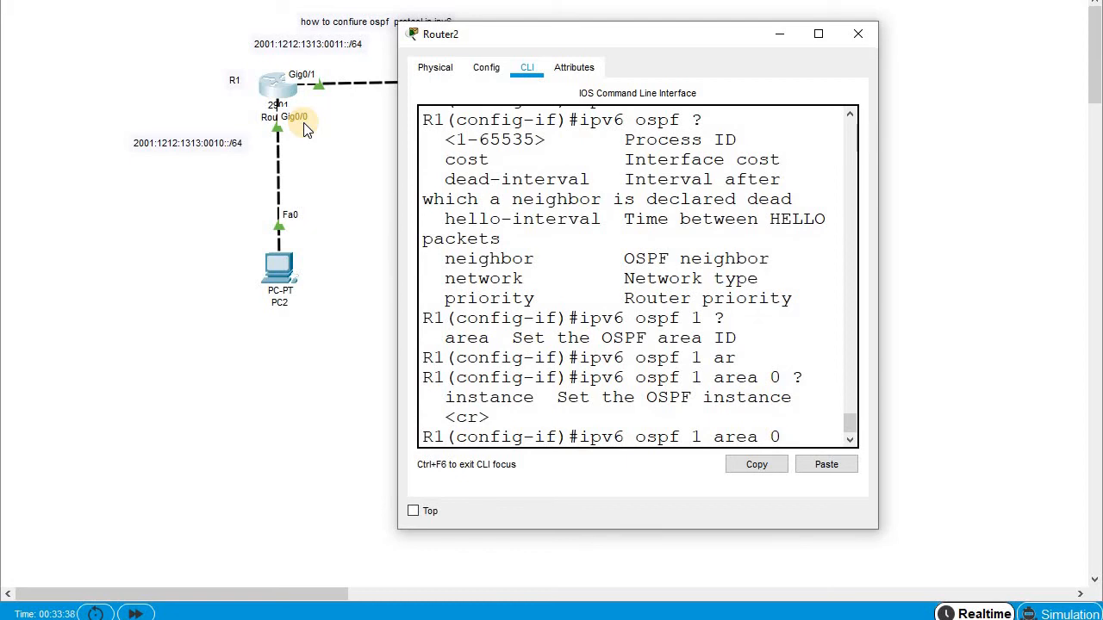
pyautogui.write('?')
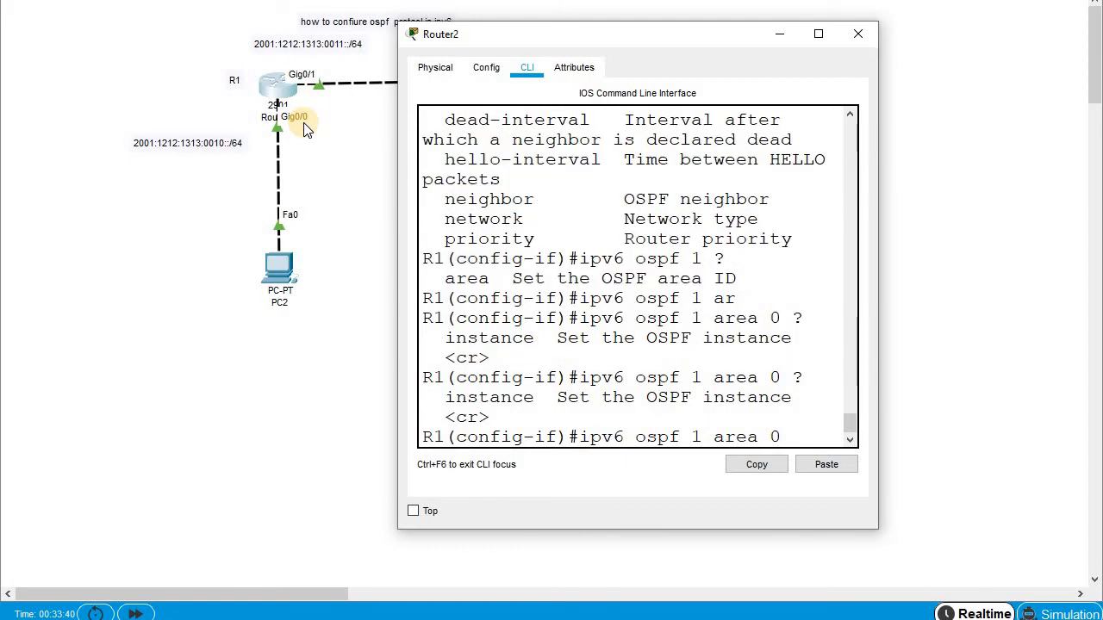
pyautogui.press('Return')
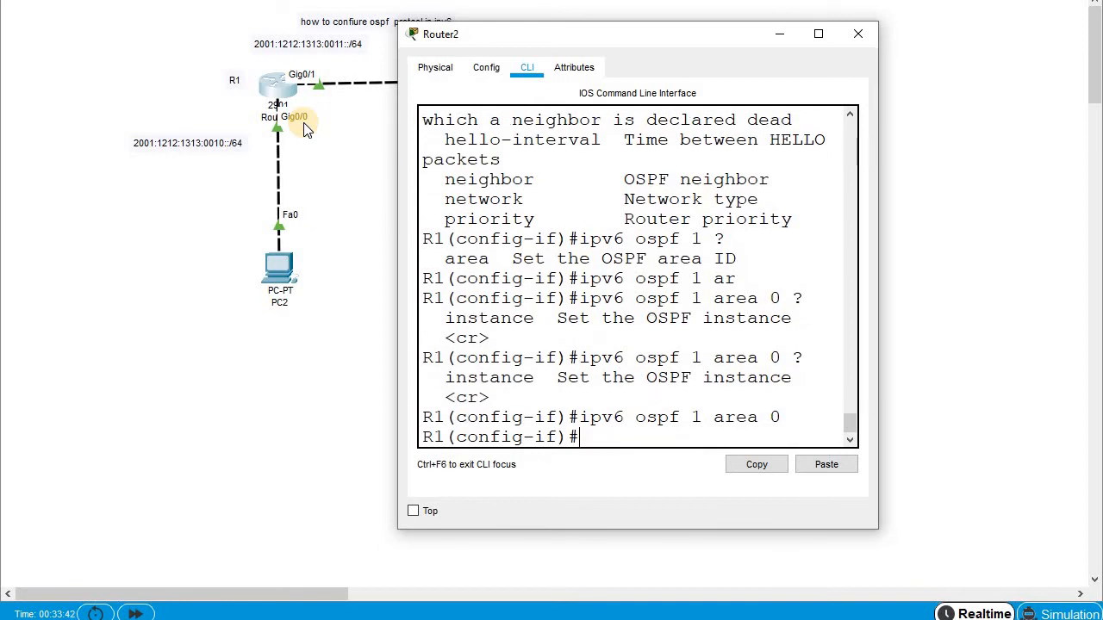
pyautogui.write('ex')
pyautogui.press('Tab')
pyautogui.press('Return')
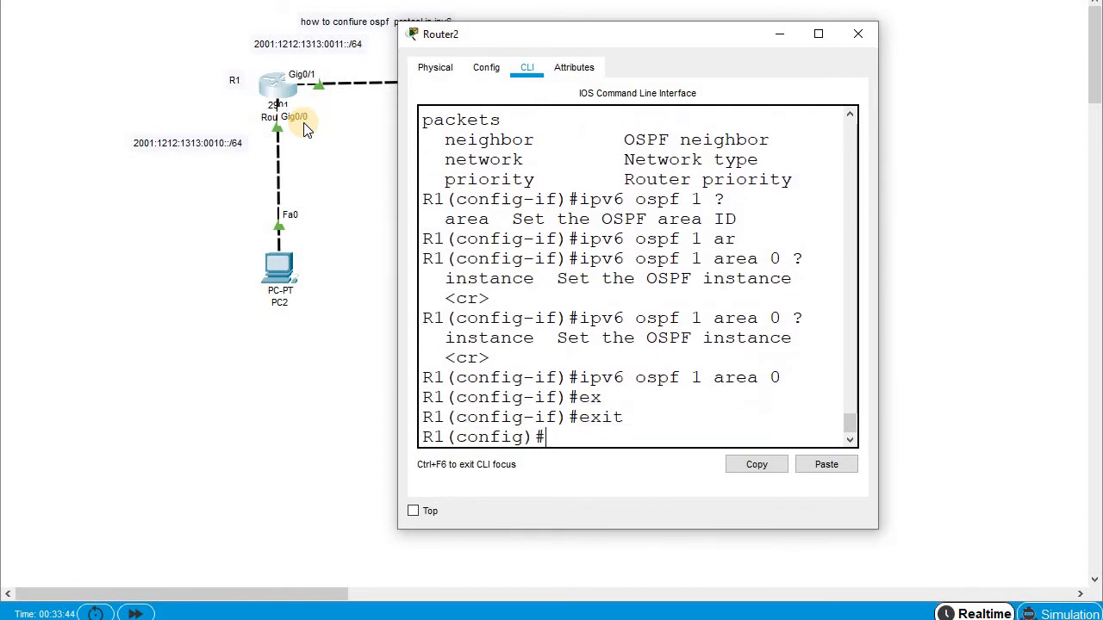
# Step: Enter interface configuration mode for GigabitEthernet 0/1 on R1
pyautogui.write('in')
pyautogui.press('Tab')
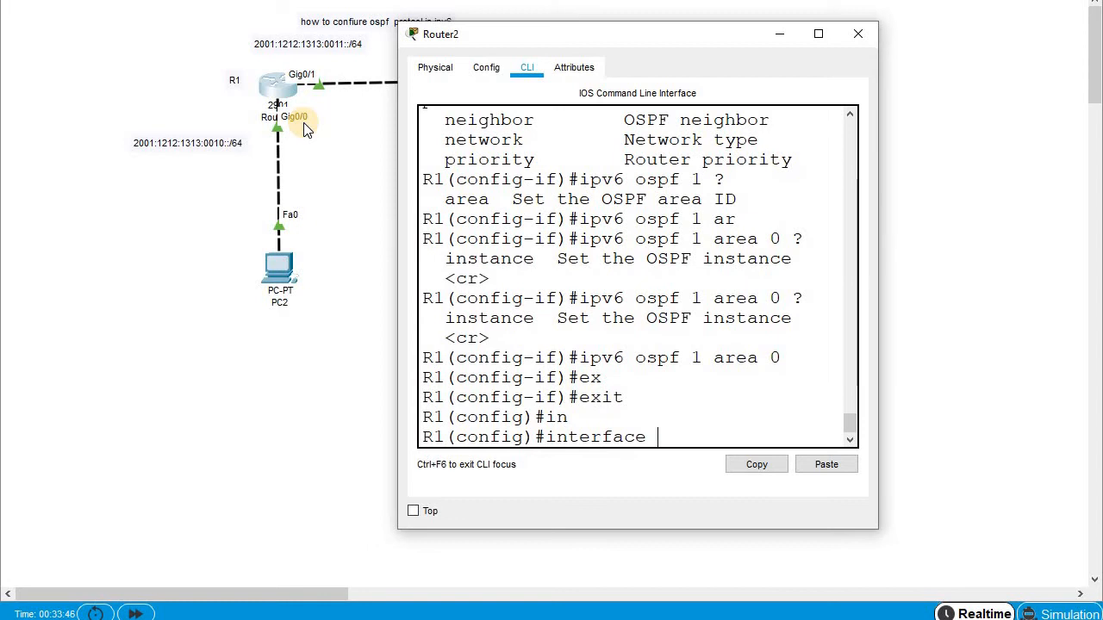
pyautogui.write('g')
pyautogui.press('Tab')
pyautogui.write('0/1')
pyautogui.press('Return')
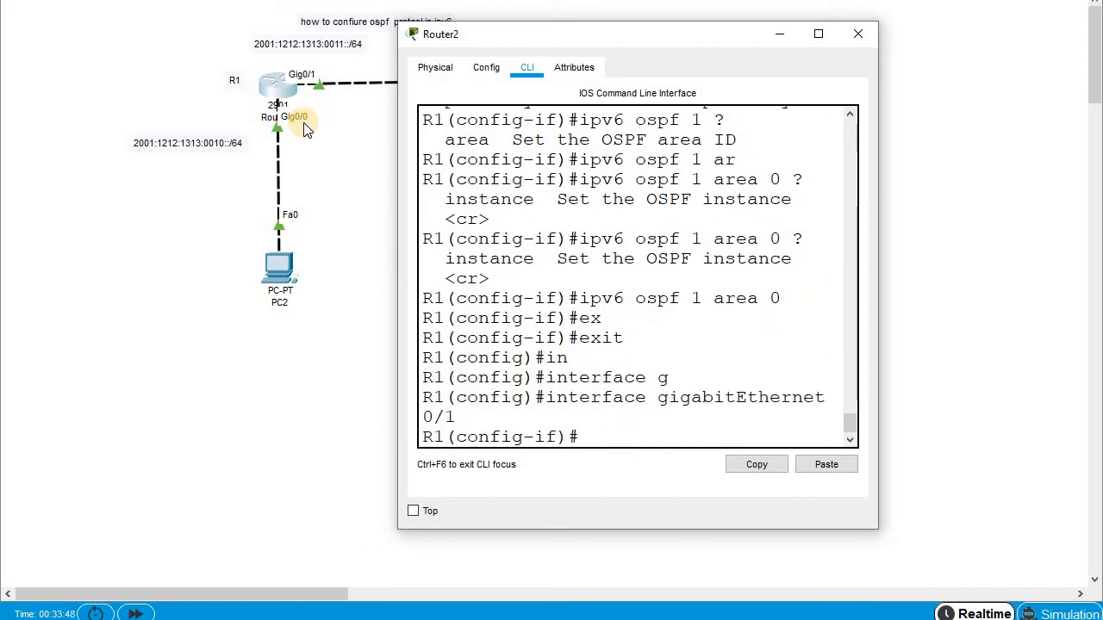
# Step: Assign R1's GigabitEthernet 0/1 to OSPF process 1 in area 0 with ipv6 ospf 1 area 0 and exit the interface configuration
pyautogui.write('ipv')
pyautogui.press('Tab')
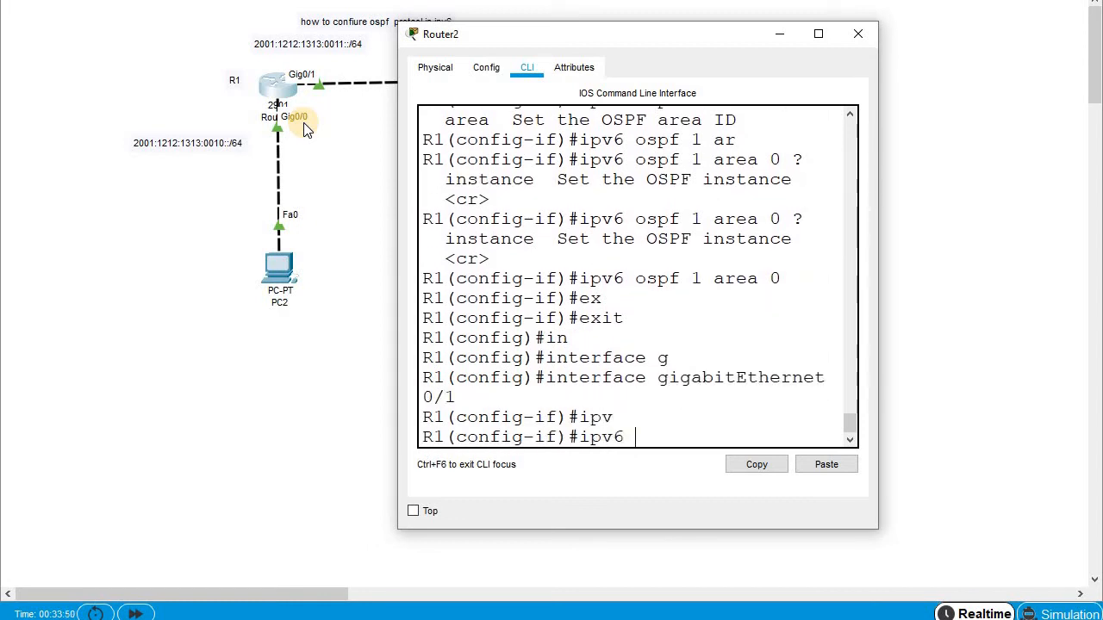
pyautogui.write('os')
pyautogui.press('Tab')
pyautogui.write('?')
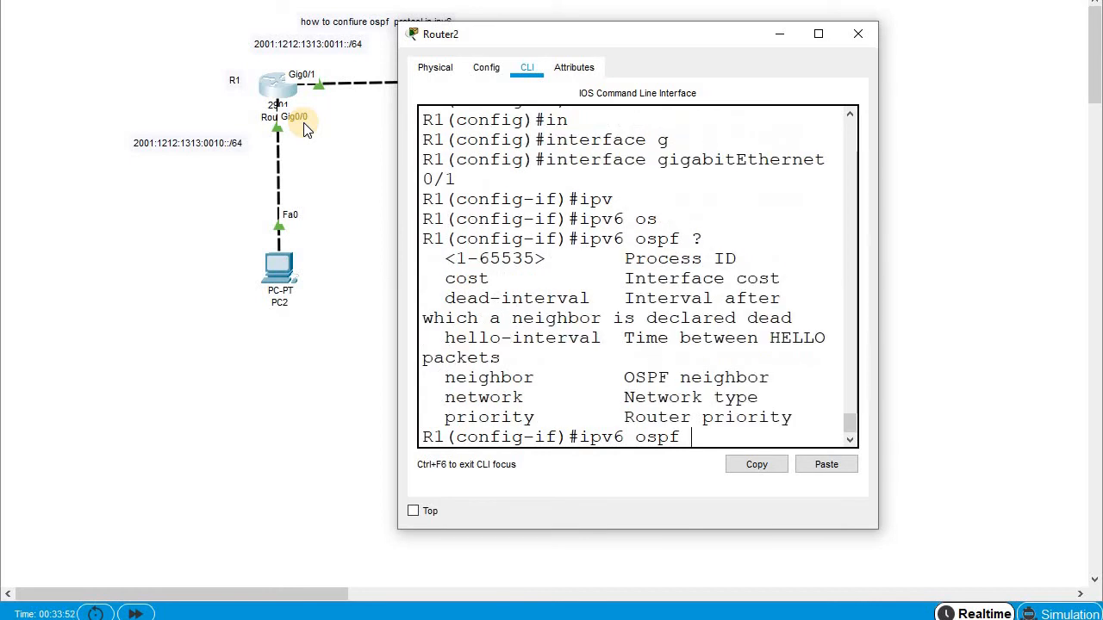
pyautogui.write('1 ar')
pyautogui.press('Tab')
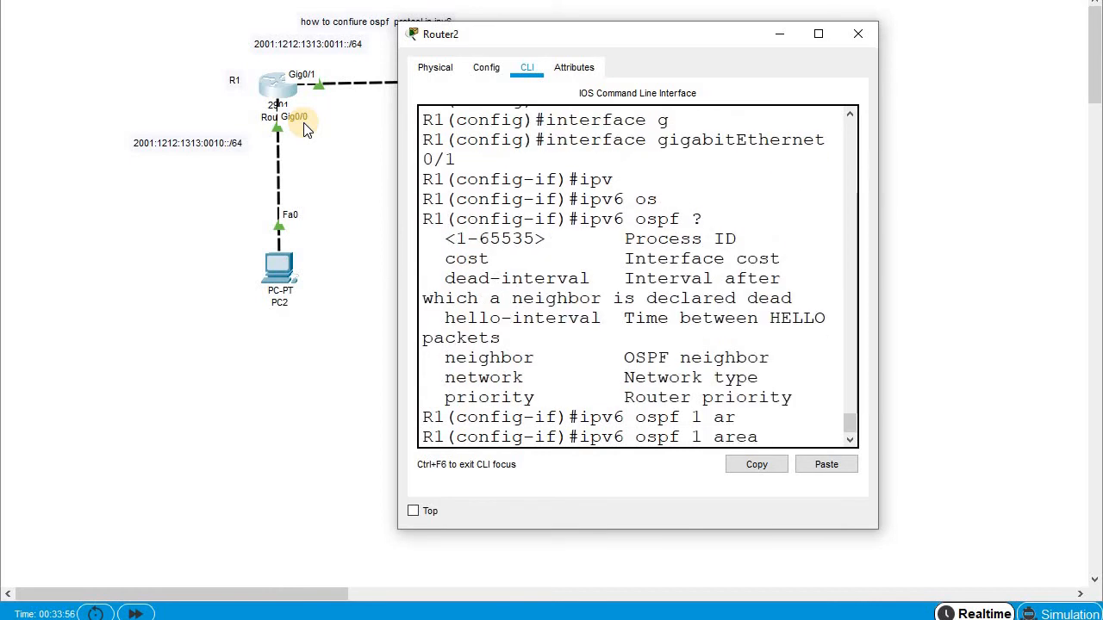
pyautogui.write('0')
pyautogui.press('Return')
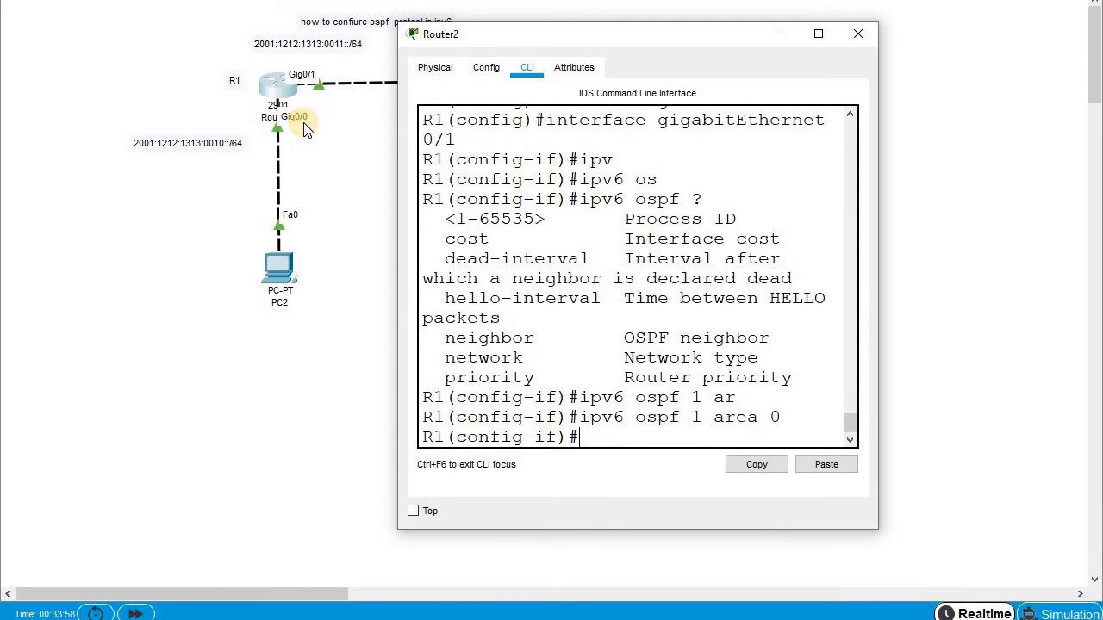
pyautogui.write('ex')
pyautogui.press('Tab')
pyautogui.press('Return')
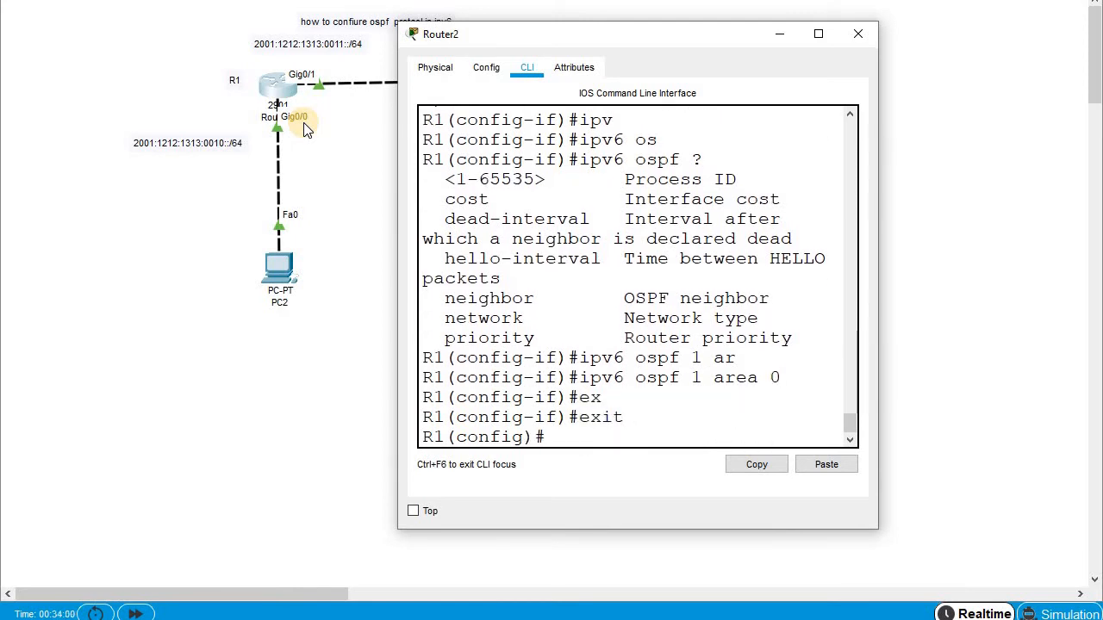
# Step: Close R1's window, open router R2's command line and place its window beside R1 in the topology
pyautogui.click(858, 33)
pyautogui.click(533, 89)
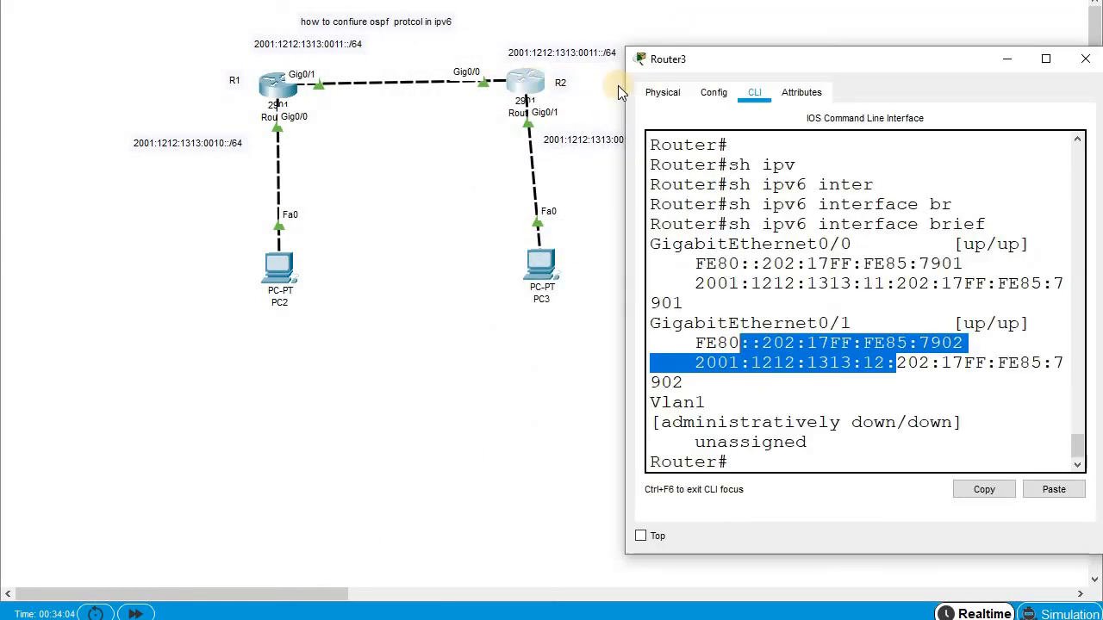
pyautogui.moveTo(770, 59); pyautogui.dragTo(754, 159)
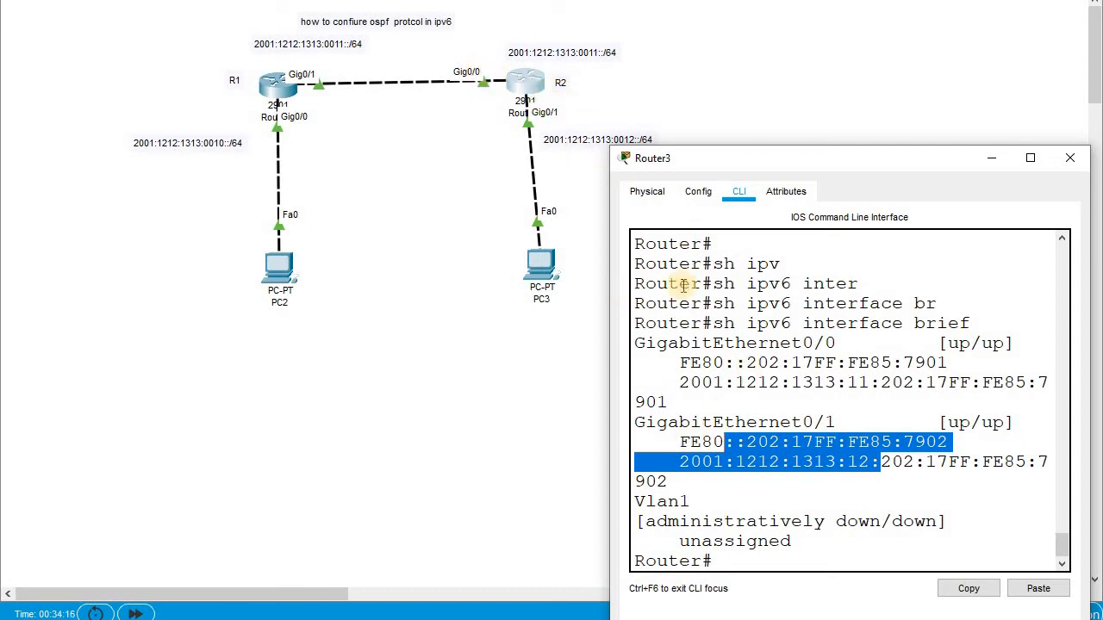
pyautogui.moveTo(782, 153); pyautogui.dragTo(694, 51)
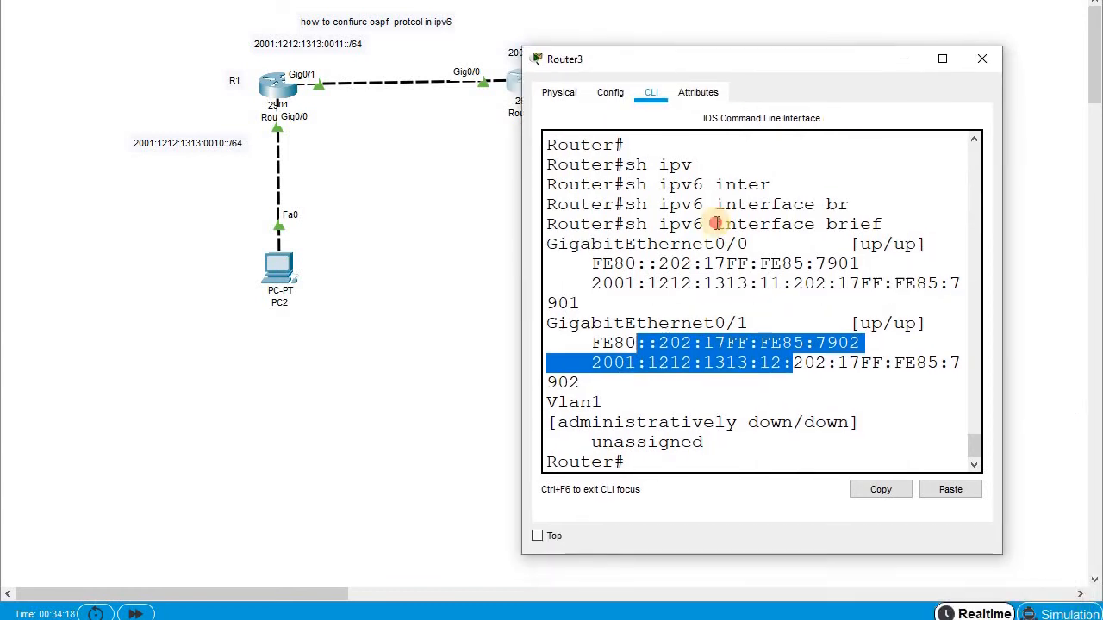
# Step: Enter global configuration mode on R2 with configure terminal
pyautogui.click(756, 456)
pyautogui.write('conf')
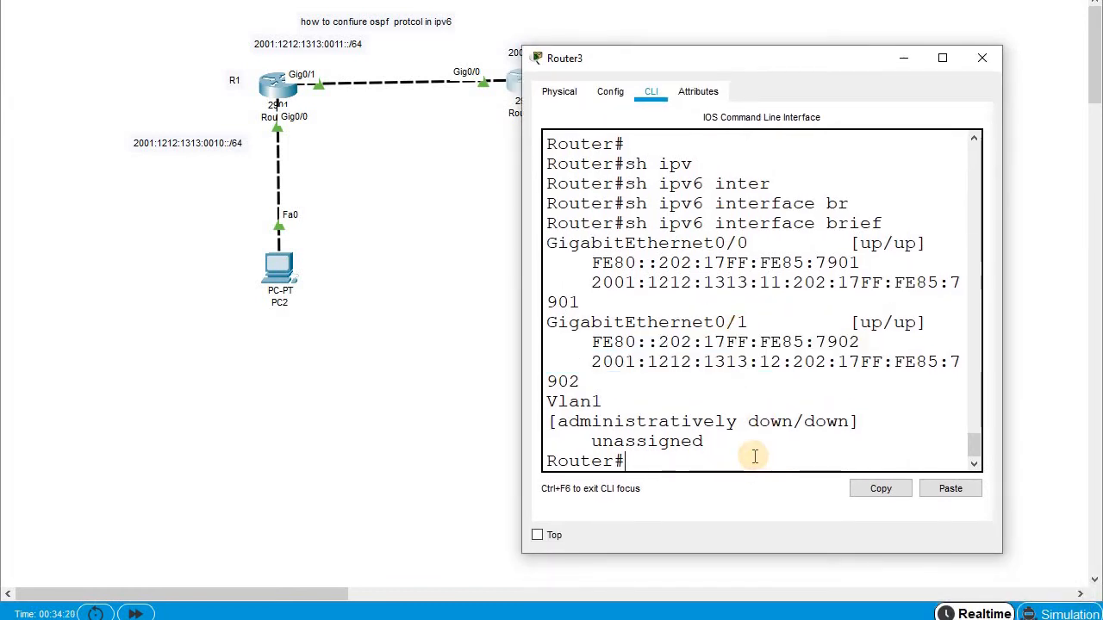
pyautogui.press('Tab')
pyautogui.write('t')
pyautogui.press('Tab')
pyautogui.press('Return')
pyautogui.press('Return')
# Step: Begin an ipv6 command in R2's global configuration and list the options it accepts
pyautogui.write('ipv')
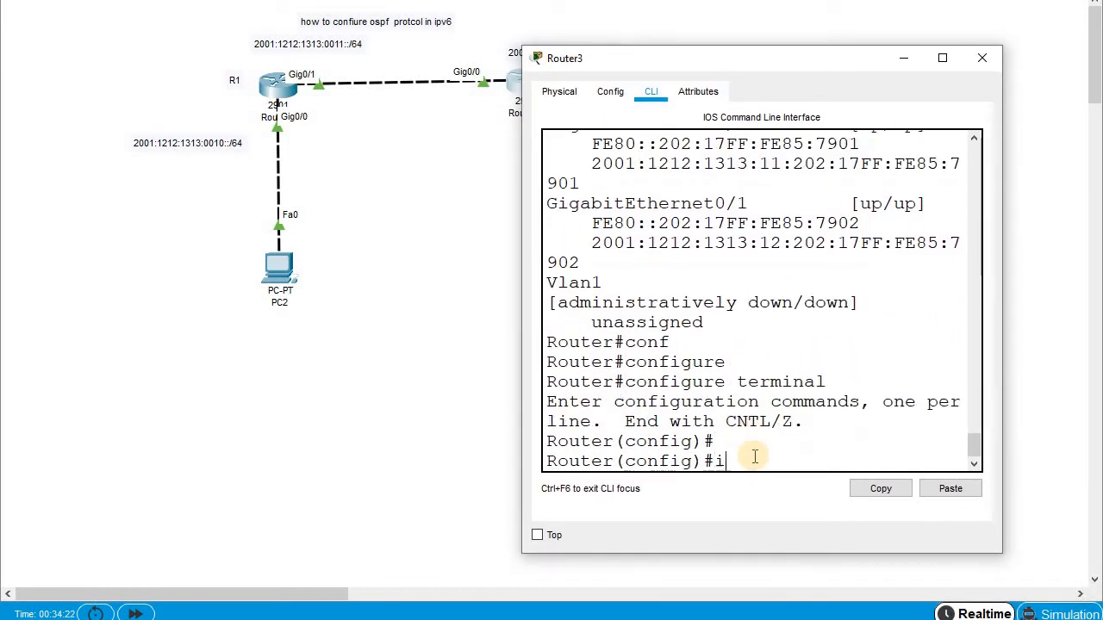
pyautogui.press('Tab')
pyautogui.write('os')
pyautogui.press('Tab')
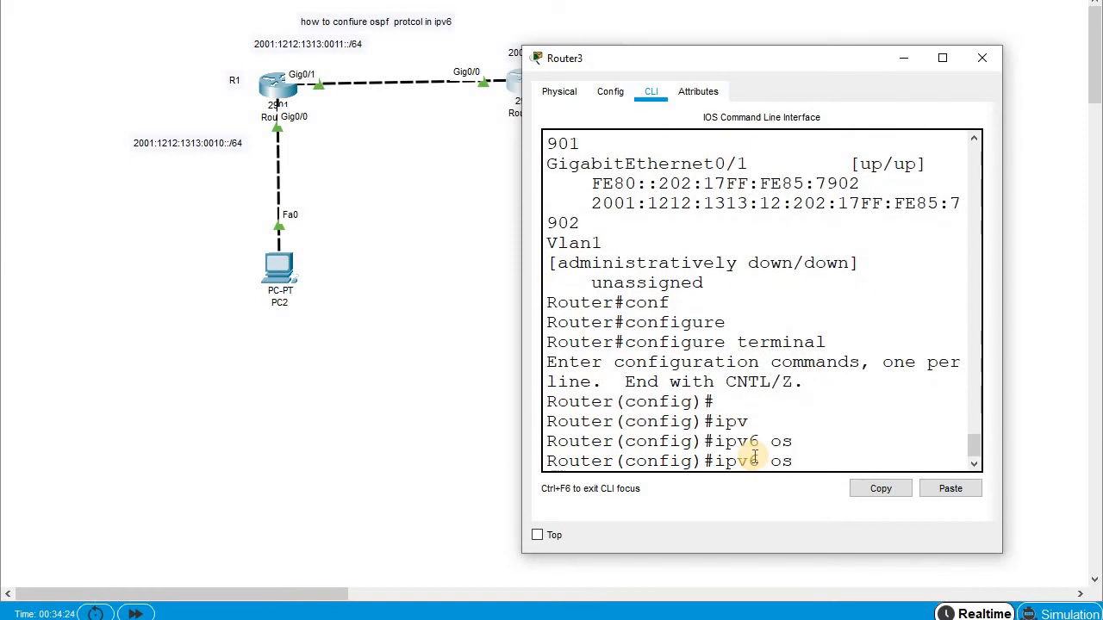
pyautogui.press('BackSpace')
pyautogui.press('BackSpace')
pyautogui.write('?')
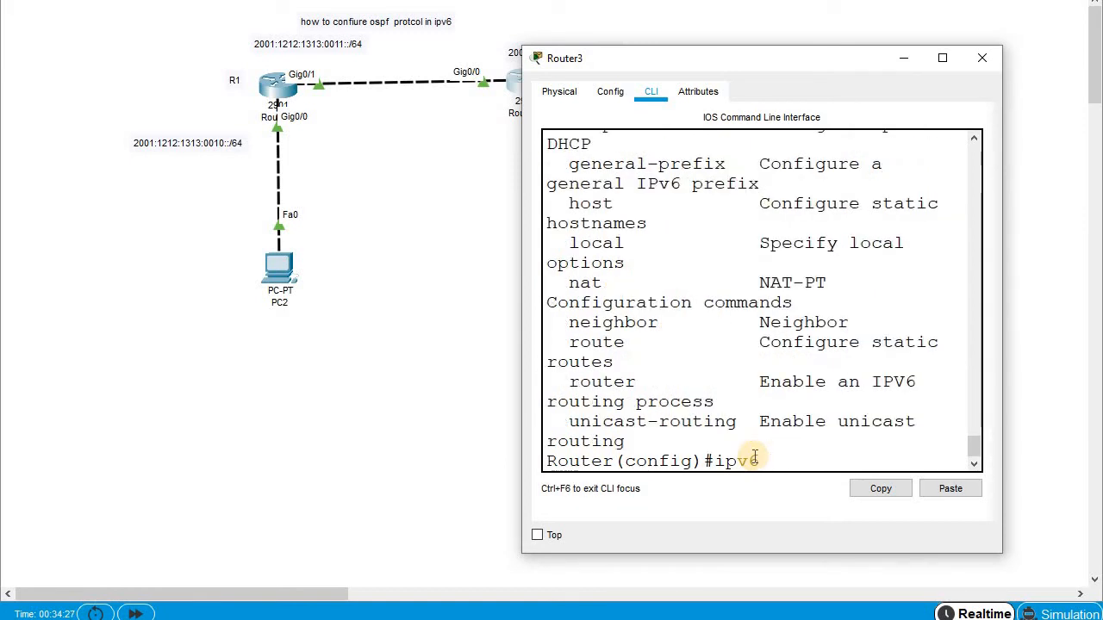
# Step: Start OSPF process 1 for IPv6 on R2 with ipv6 router ospf 1, checking the available options along the way
pyautogui.write('route?')
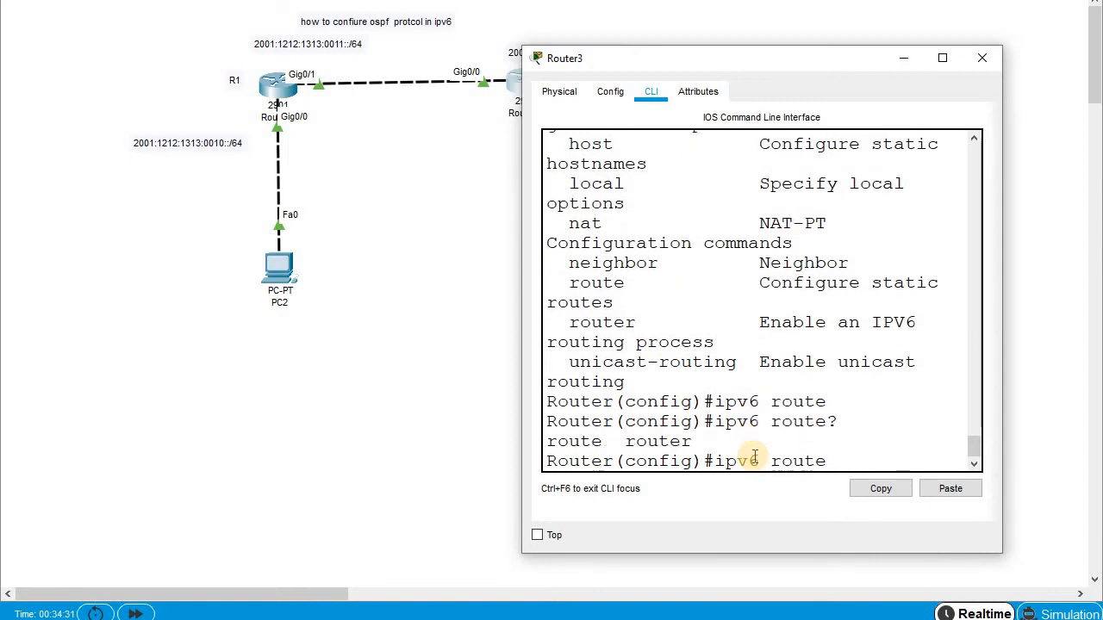
pyautogui.press('BackSpace')
pyautogui.press('BackSpace')
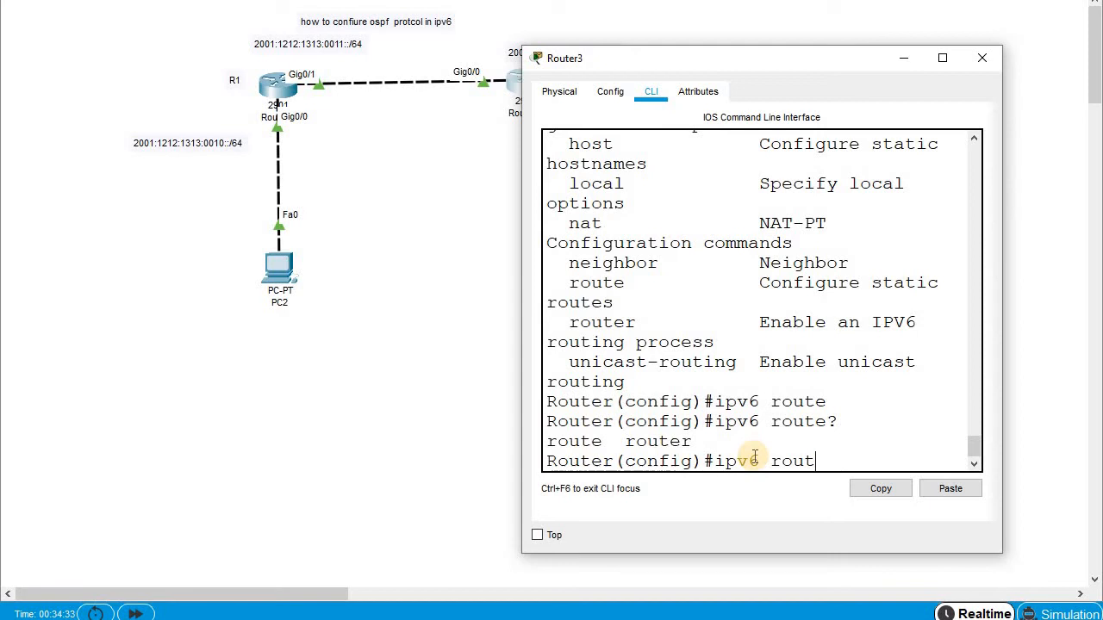
pyautogui.write('er ')
pyautogui.write('?')
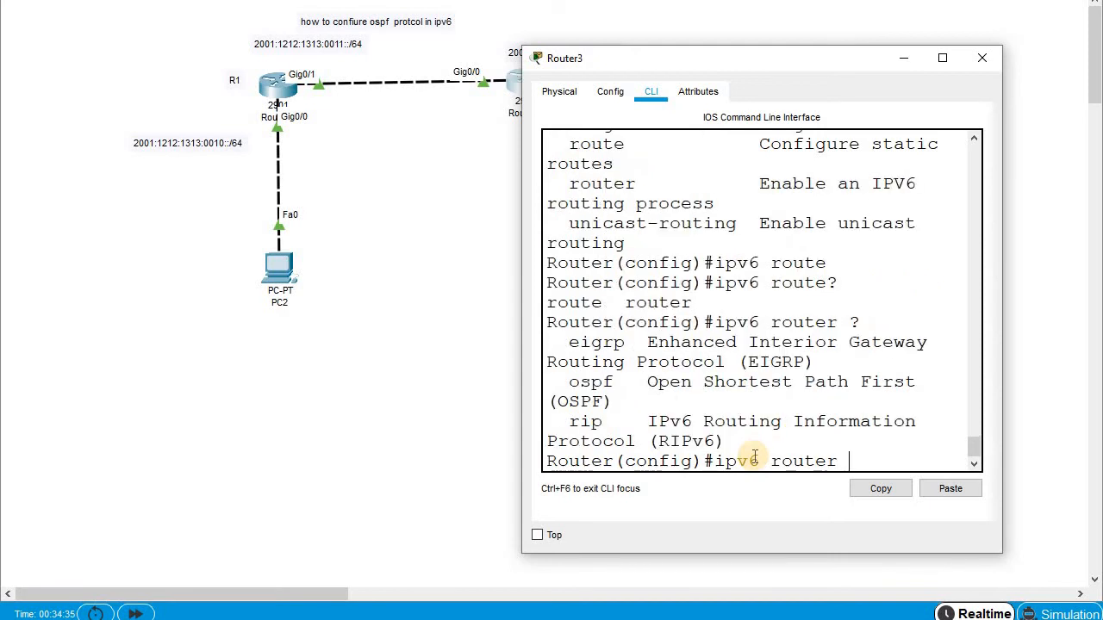
pyautogui.write('os')
pyautogui.press('Tab')
pyautogui.write('?')
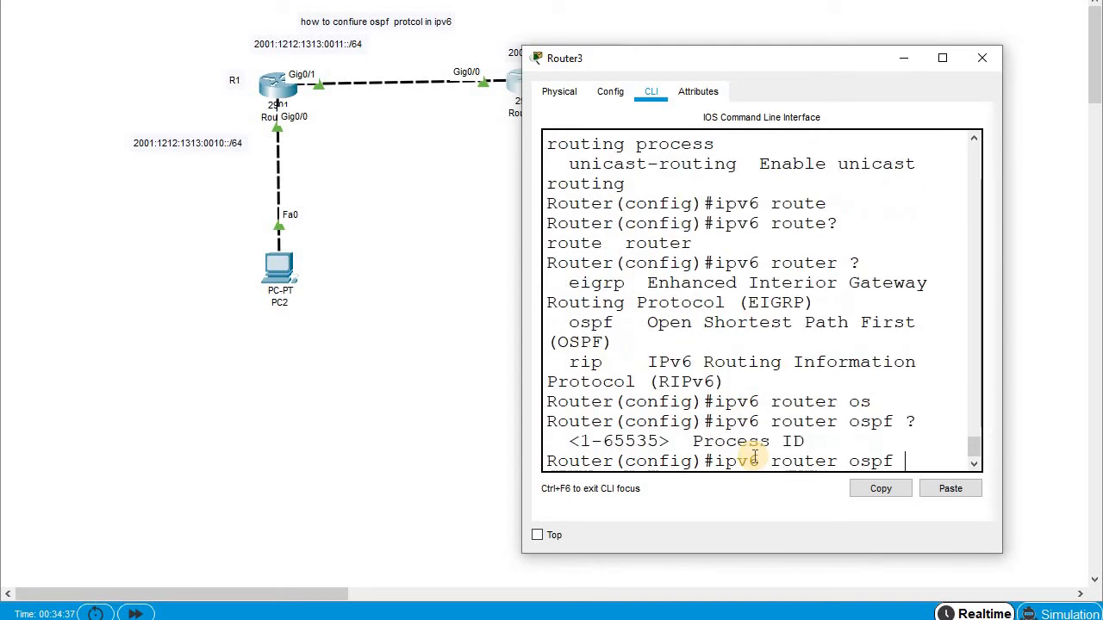
pyautogui.write('1')
pyautogui.press('Return')
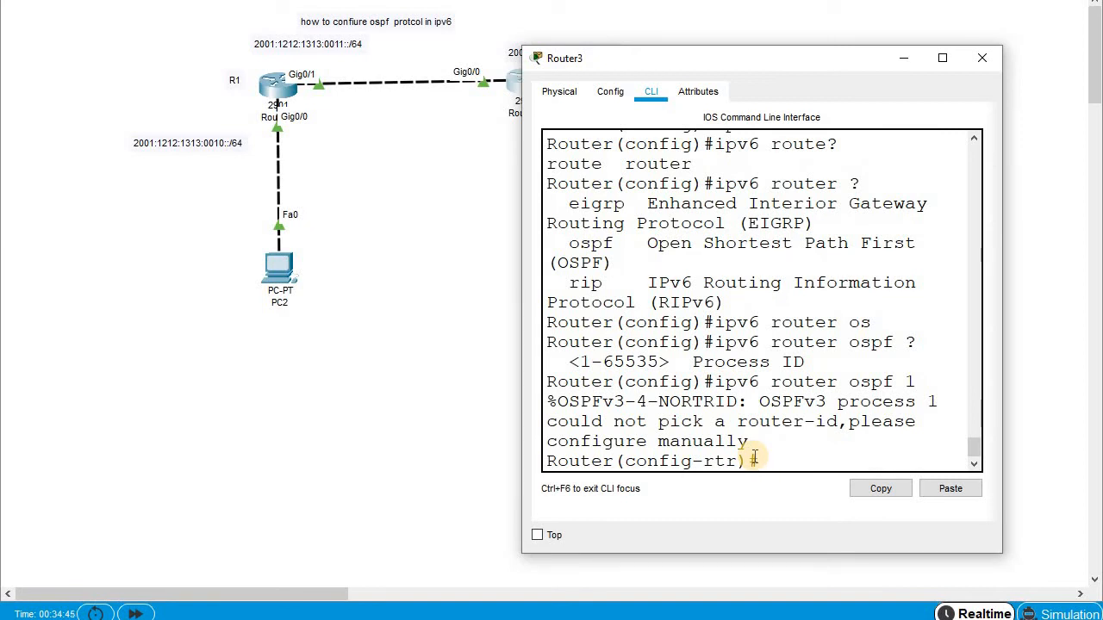
pyautogui.write('ar')
pyautogui.press('Tab')
pyautogui.press('BackSpace')
pyautogui.press('BackSpace')
pyautogui.press('BackSpace')
pyautogui.press('BackSpace')
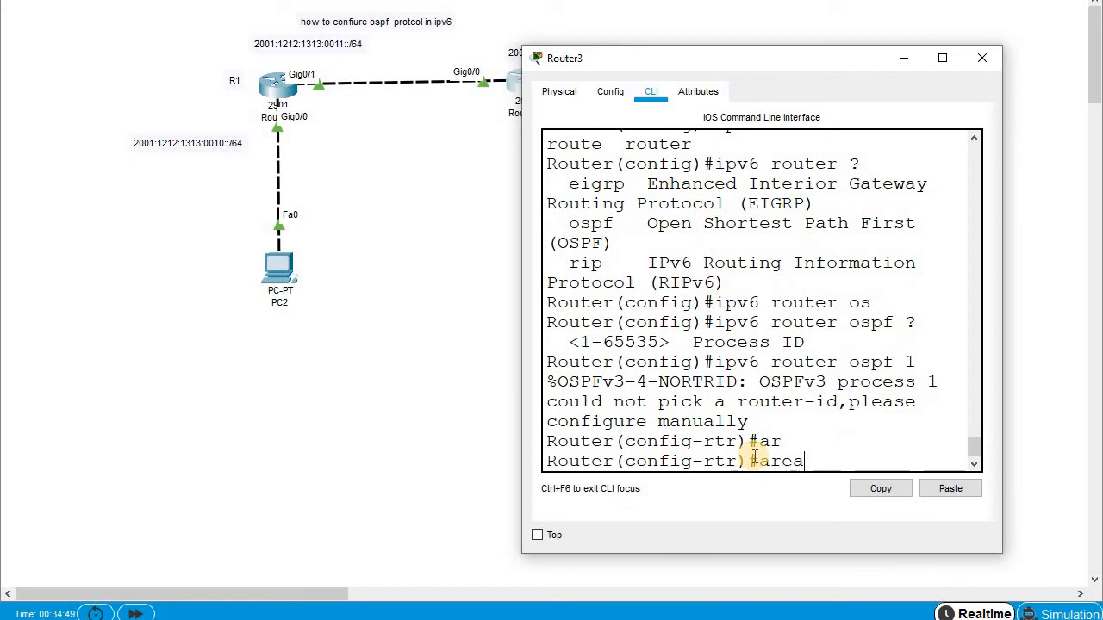
pyautogui.press('BackSpace')
# Step: Set R2's OSPF router ID to 2.2.2.2 with router-id and exit the router configuration
pyautogui.write('ro')
pyautogui.press('Tab')
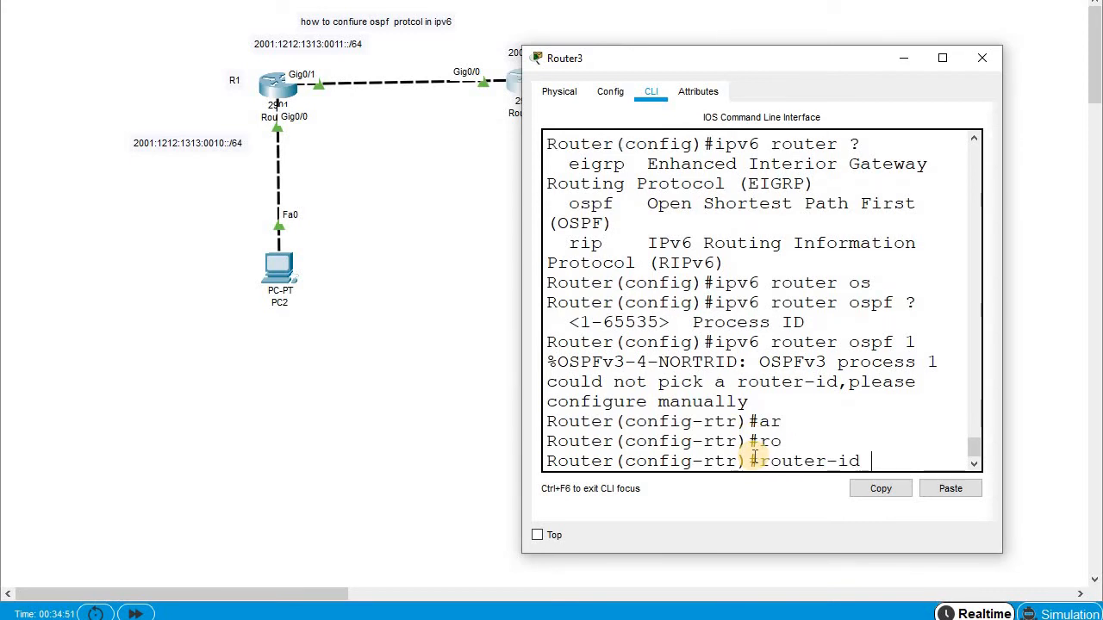
pyautogui.write('2.2.2')
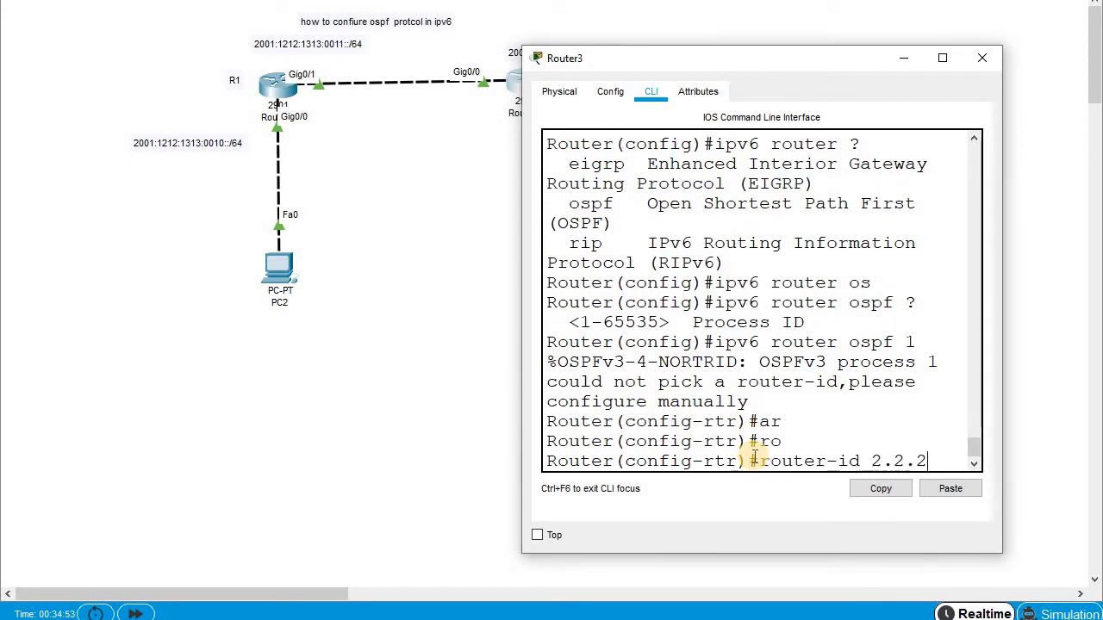
pyautogui.write('.2')
pyautogui.press('Return')
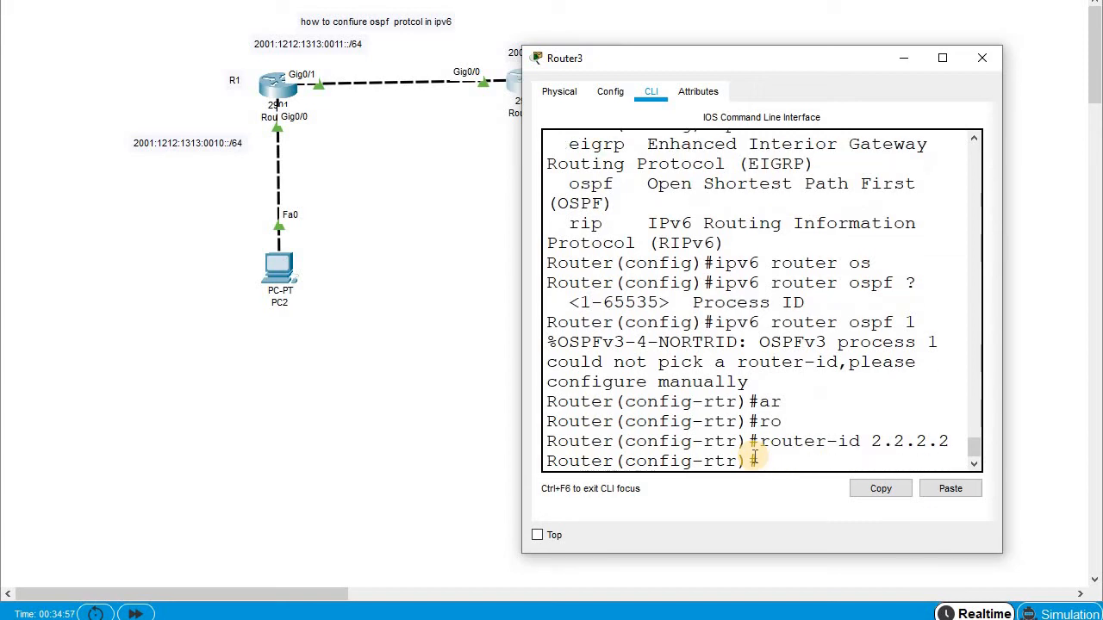
pyautogui.write('ex')
pyautogui.press('Tab')
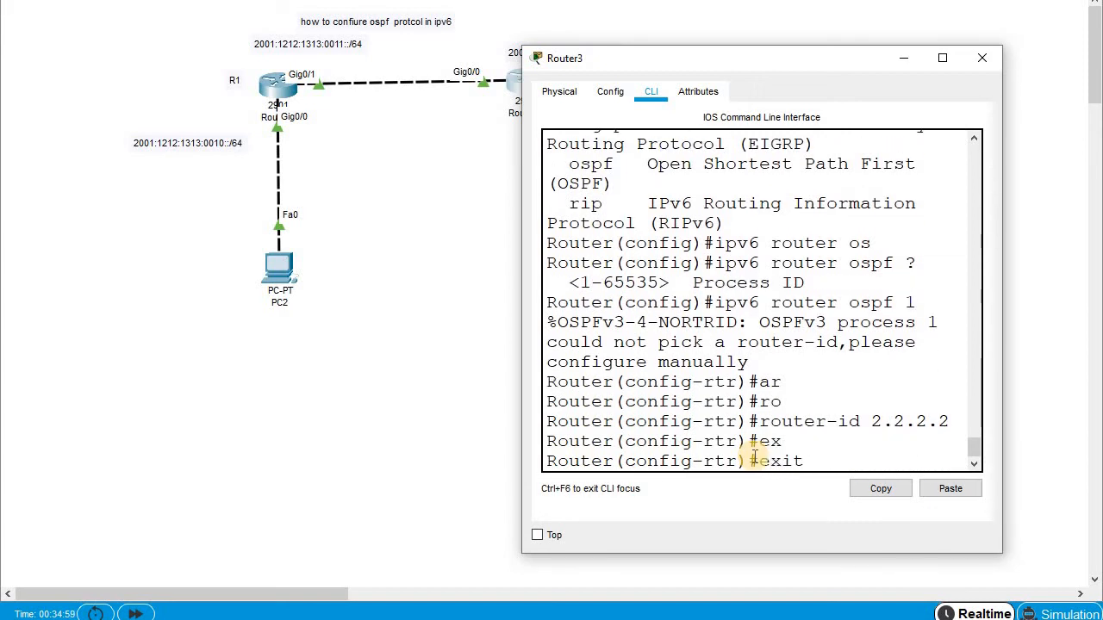
pyautogui.press('Return')
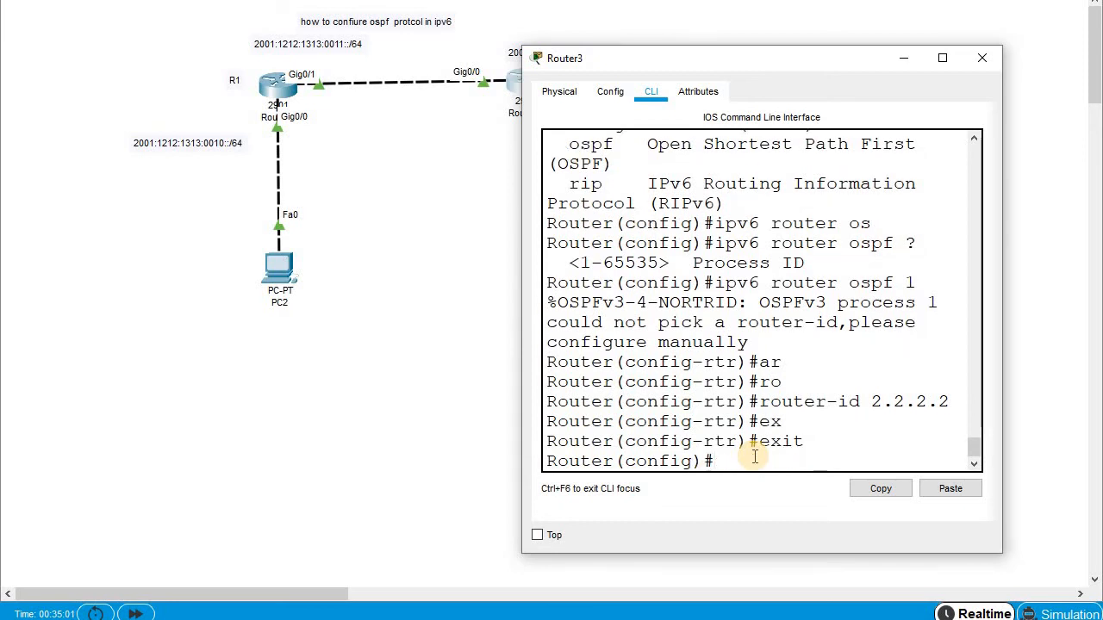
# Step: Enter interface configuration mode for GigabitEthernet 0/0 on R2
pyautogui.write('in')
pyautogui.press('Tab')
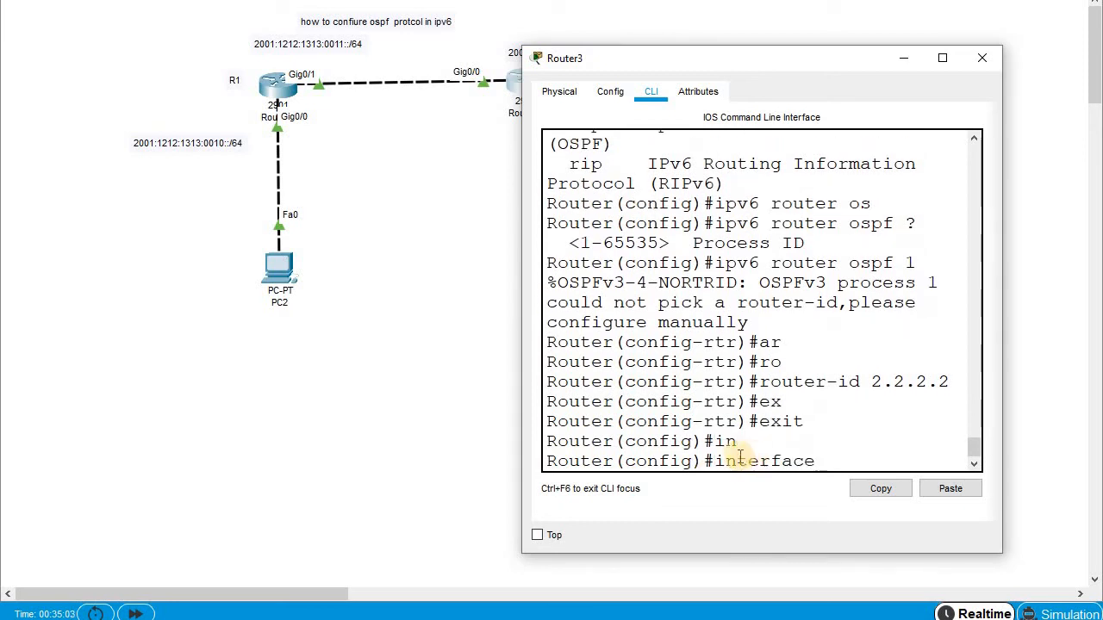
pyautogui.moveTo(772, 65); pyautogui.dragTo(787, 110)
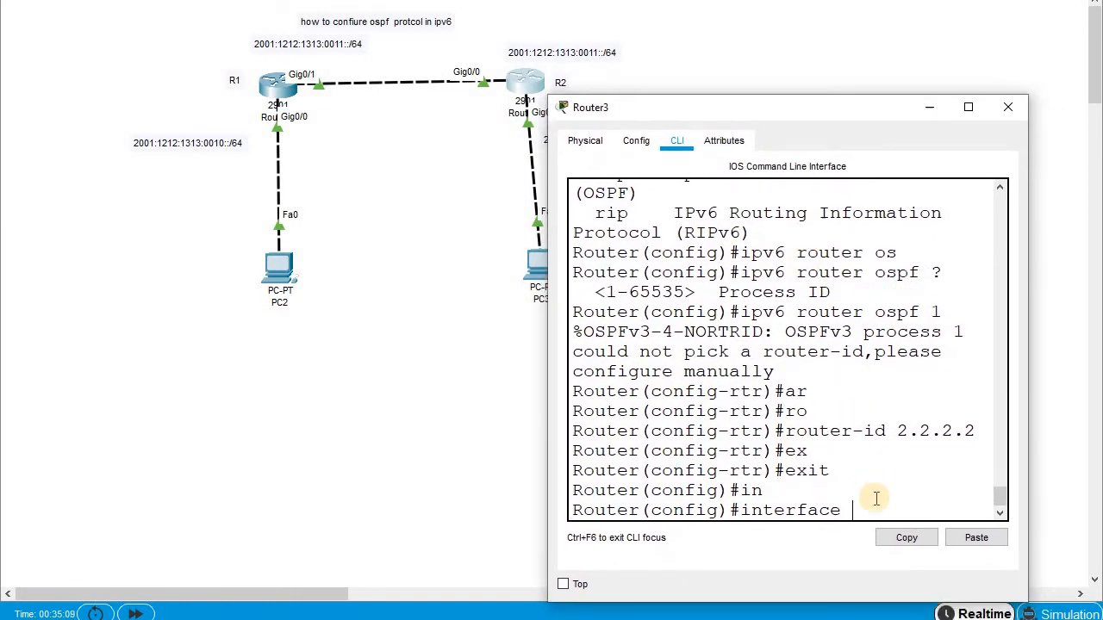
pyautogui.write('g')
pyautogui.press('Tab')
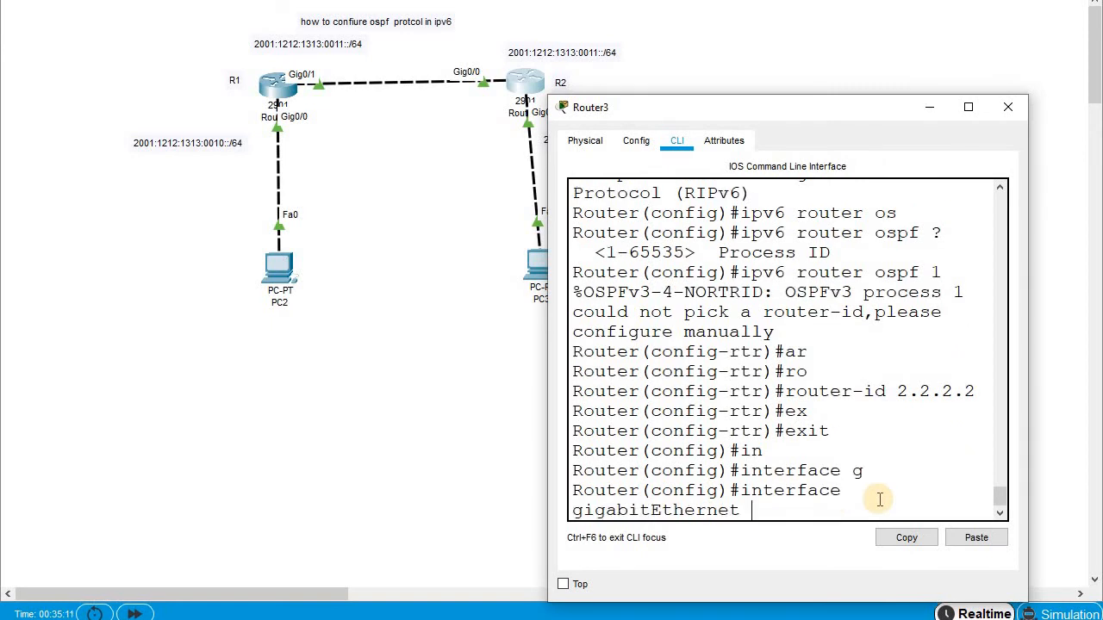
pyautogui.write('0/0')
pyautogui.press('Return')
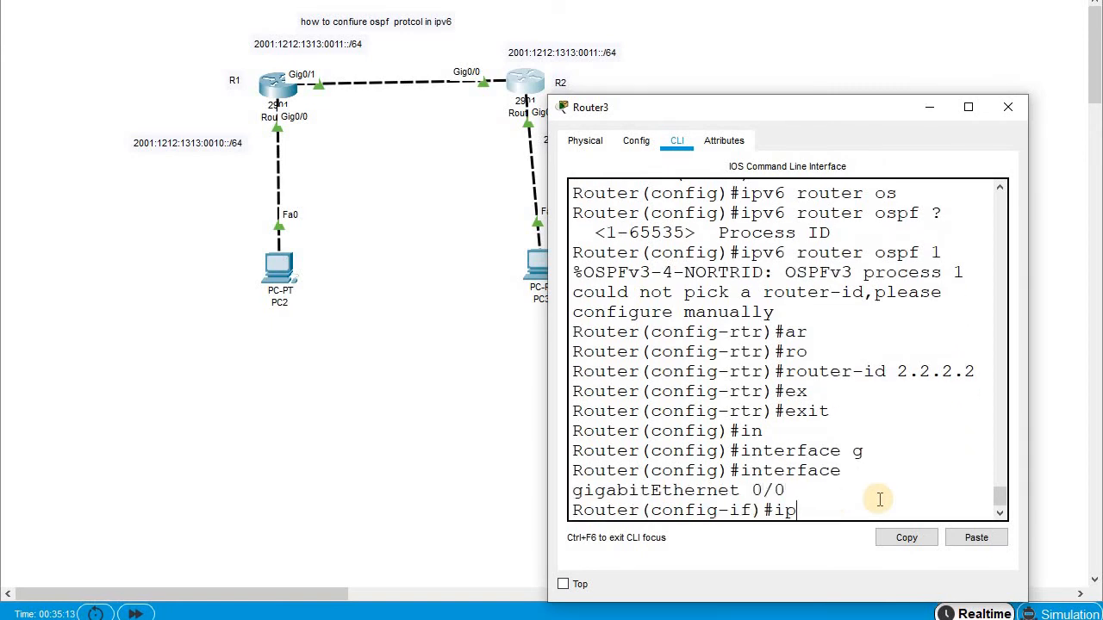
# Step: Begin an ipv6 ospf command on R2's GigabitEthernet 0/0 and list the options it accepts
pyautogui.write('v')
pyautogui.press('Tab')
pyautogui.write('?')
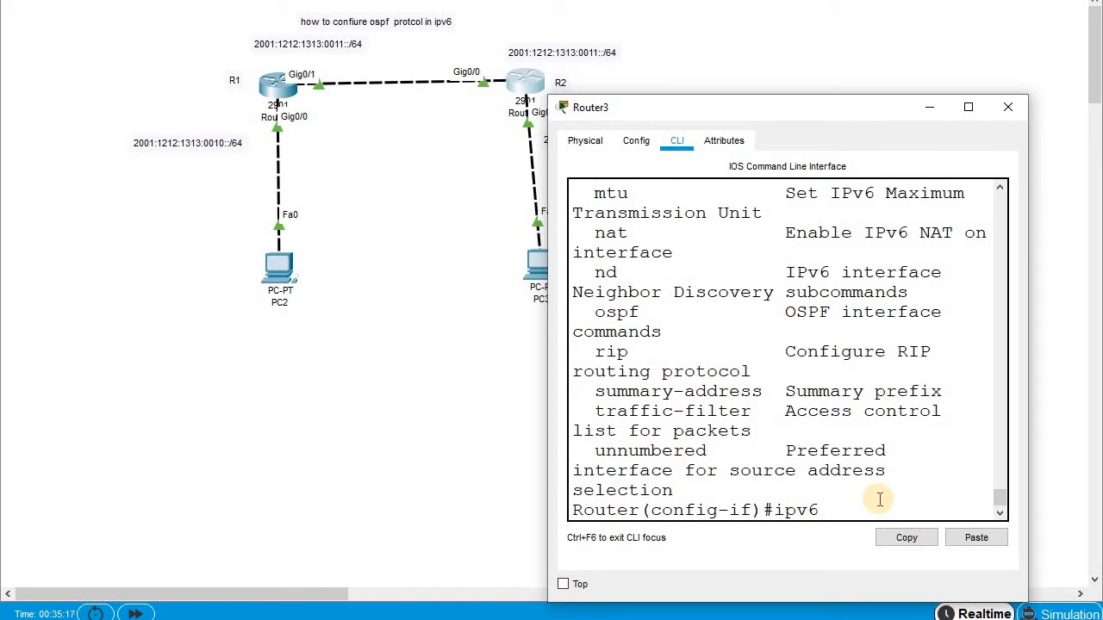
pyautogui.write('os')
pyautogui.press('Tab')
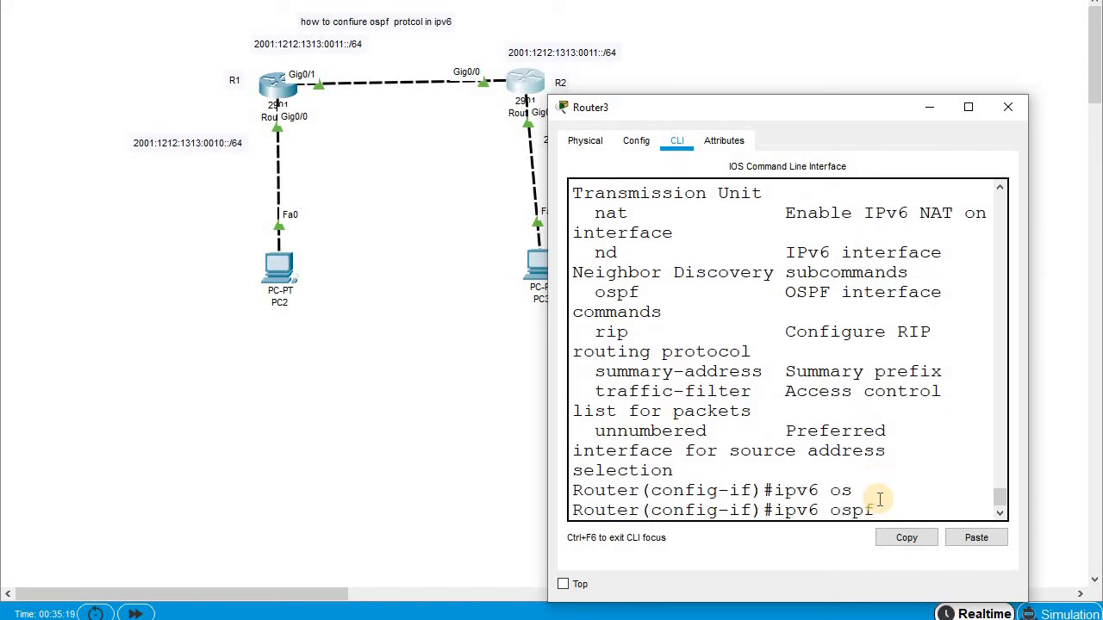
pyautogui.write('?')
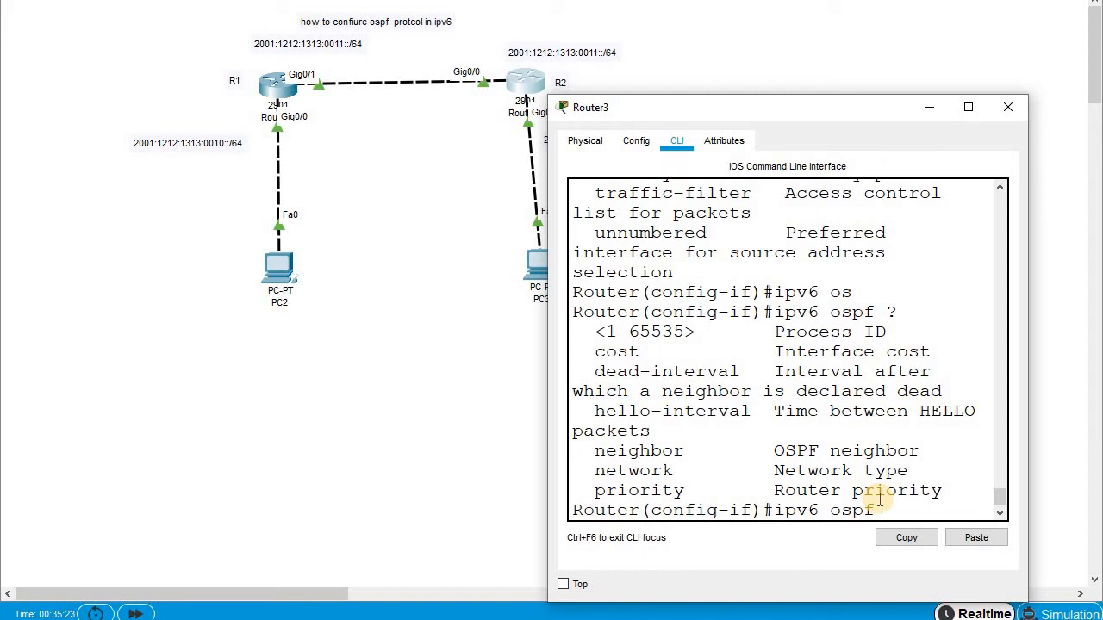
# Step: Assign R2's GigabitEthernet 0/0 to OSPF process 1 in area 0 with ipv6 ospf 1 area 0, then review the entered commands
pyautogui.write('1 ar')
pyautogui.press('Tab')
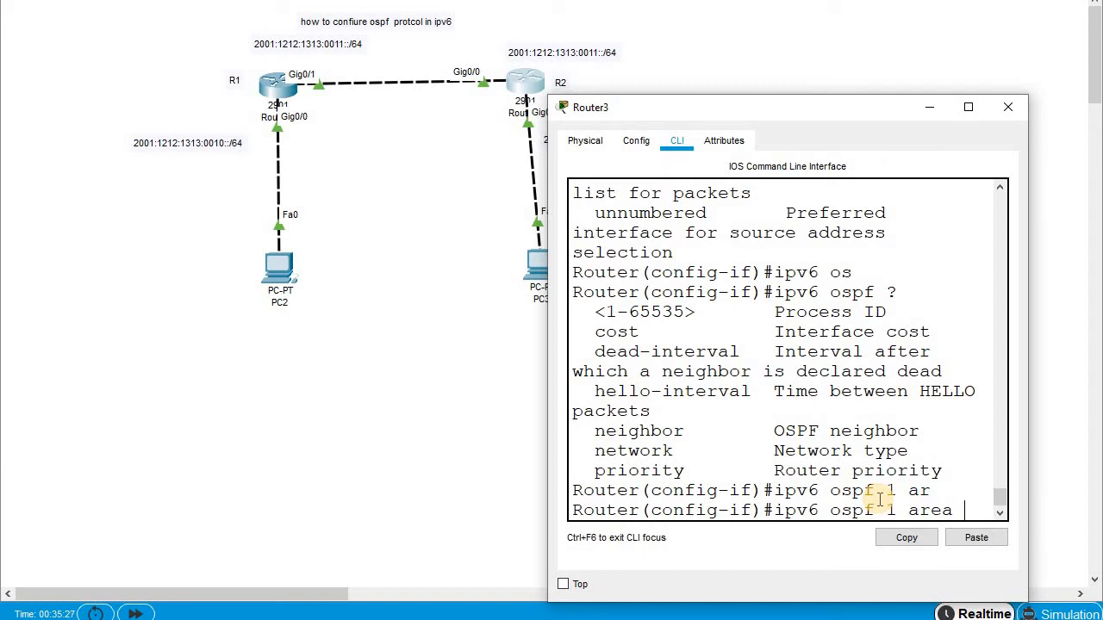
pyautogui.write('0?')
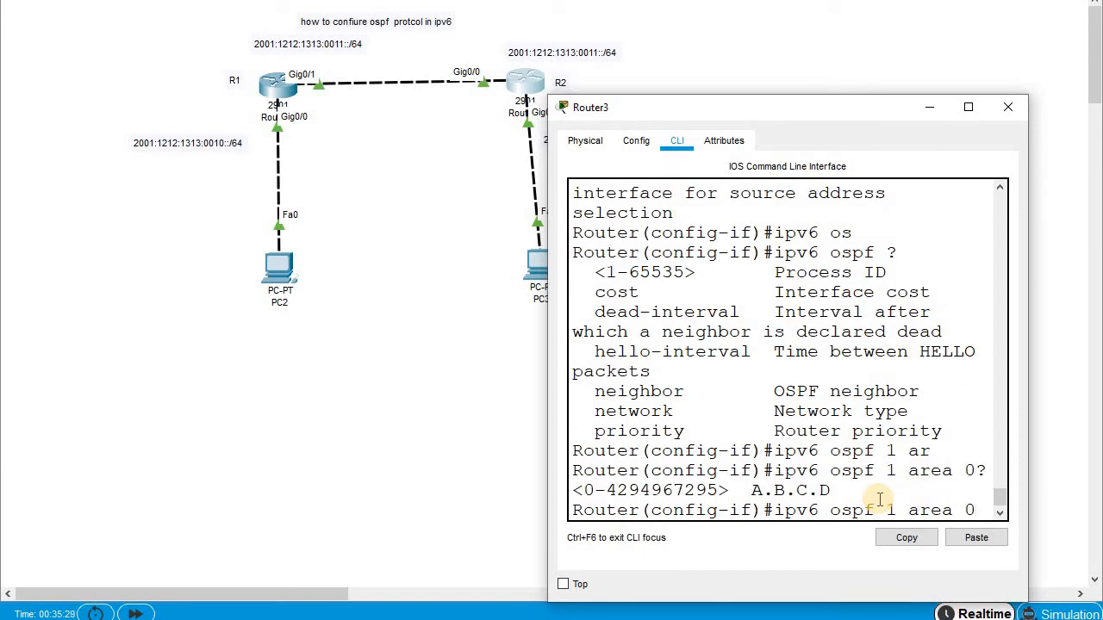
pyautogui.write(' ?')
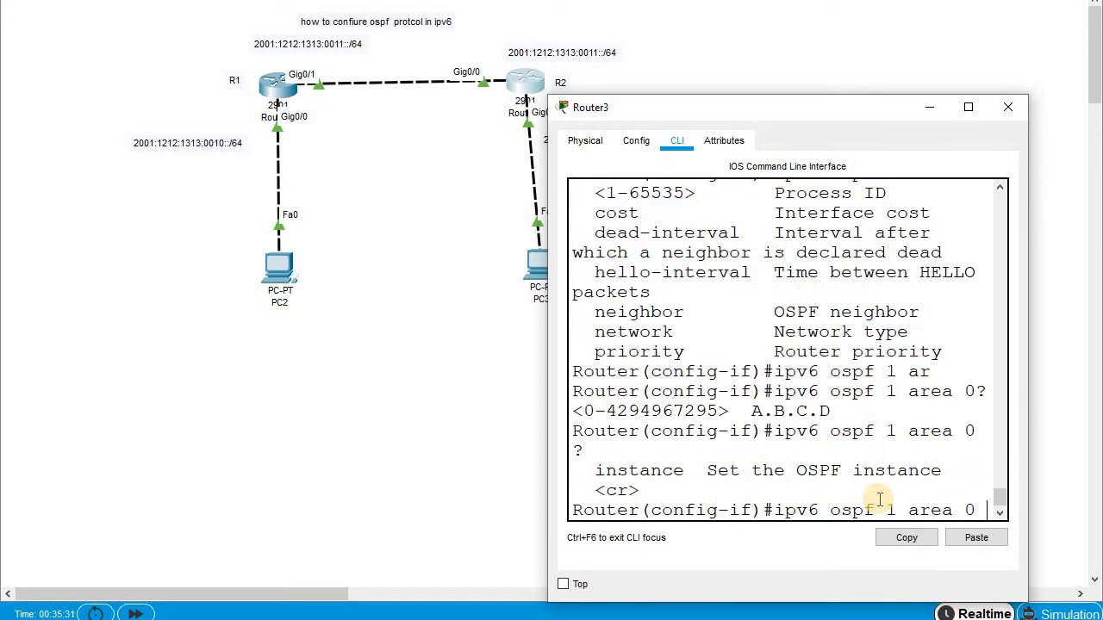
pyautogui.press('Return')
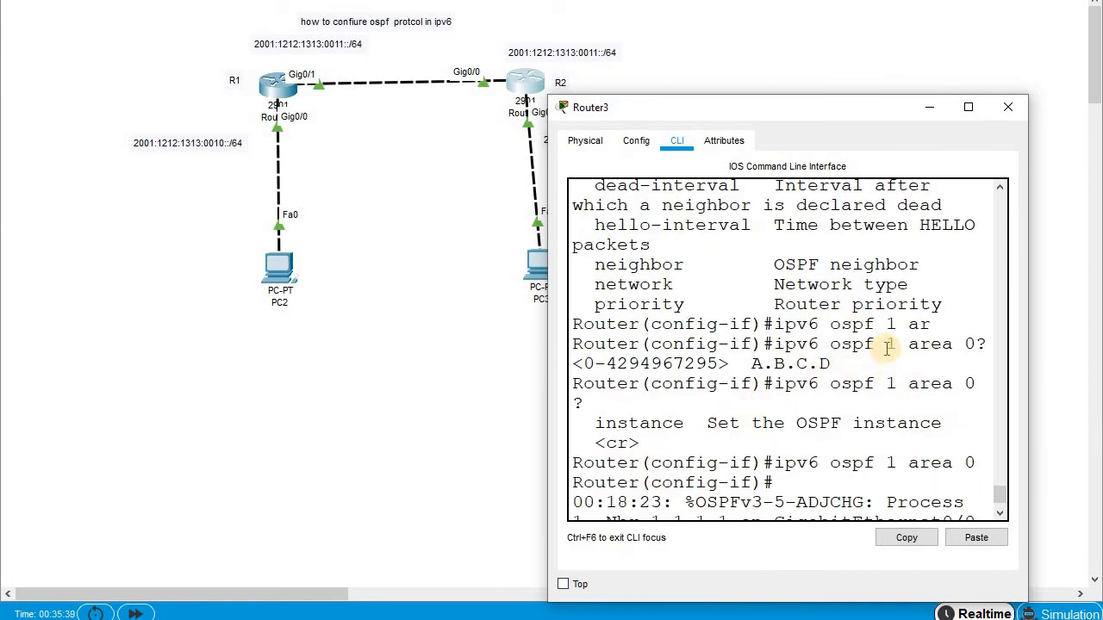
pyautogui.scroll(1, 874, 336)
pyautogui.scroll(1, 739, 375)
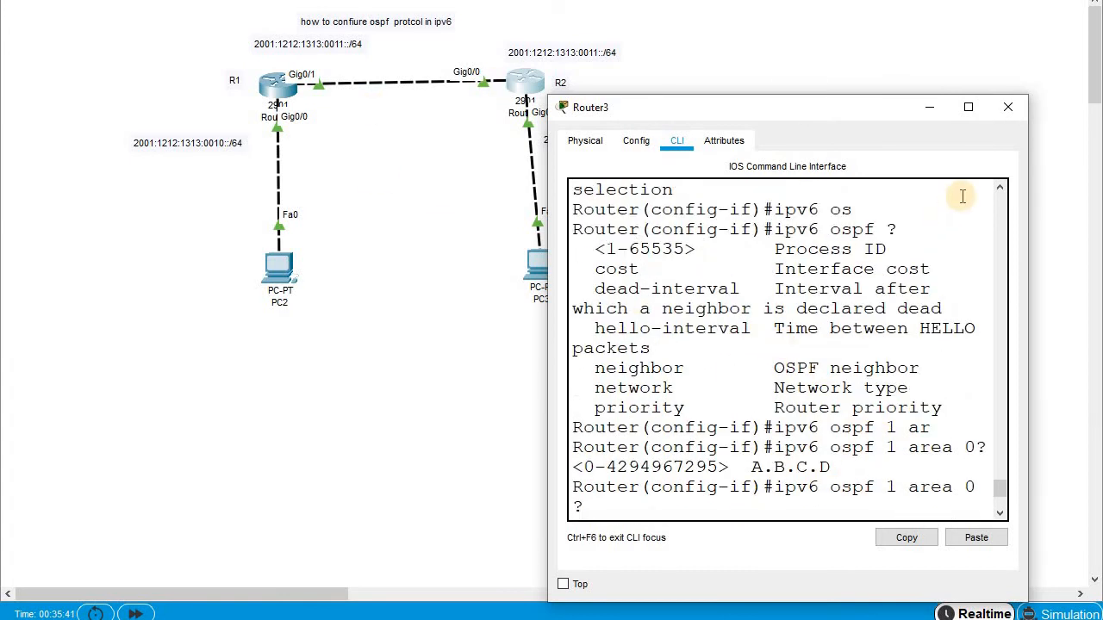
# Step: Review the OSPF area assignment and the interface GigabitEthernet 0/0 command in R2's console output
pyautogui.click(968, 107)
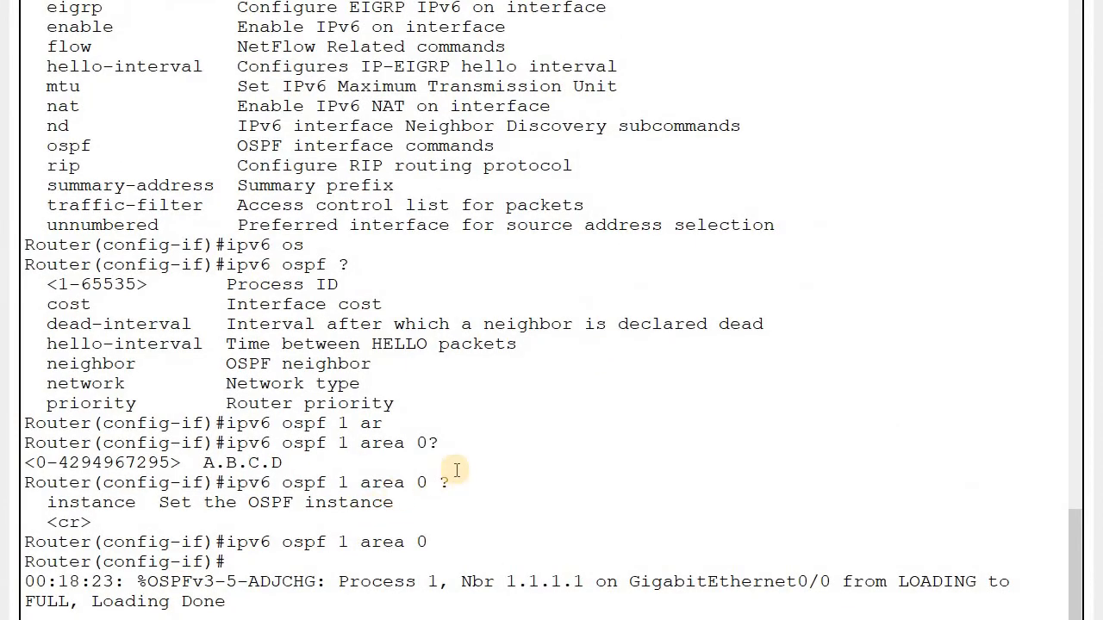
pyautogui.scroll(3, 473, 456)
pyautogui.scroll(-3, 387, 517)
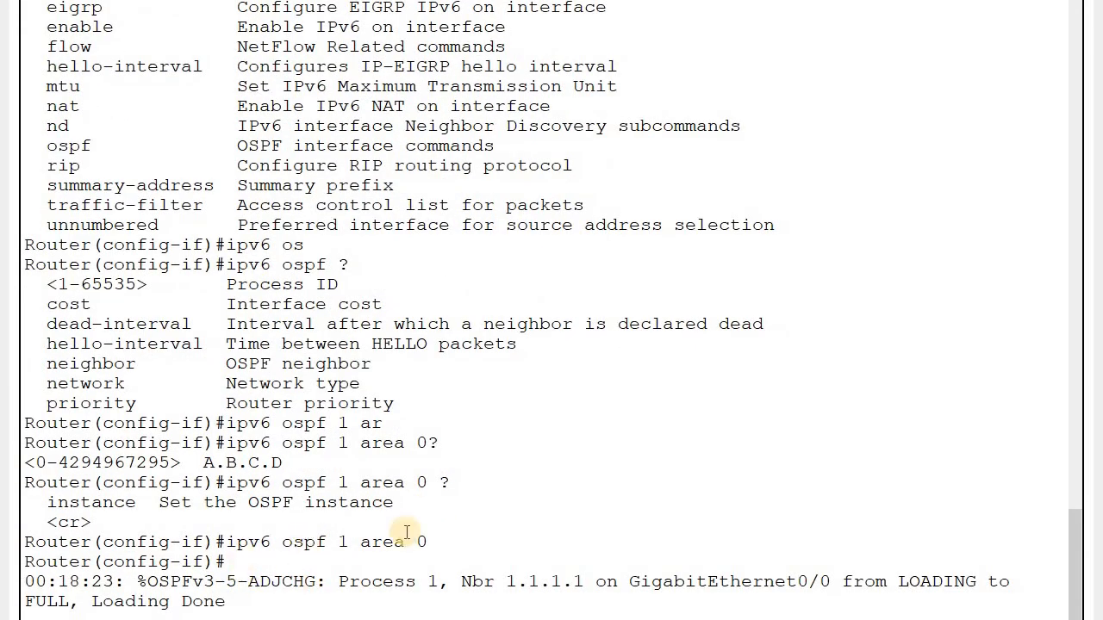
pyautogui.moveTo(438, 542); pyautogui.dragTo(103, 542)
pyautogui.scroll(5, 275, 259)
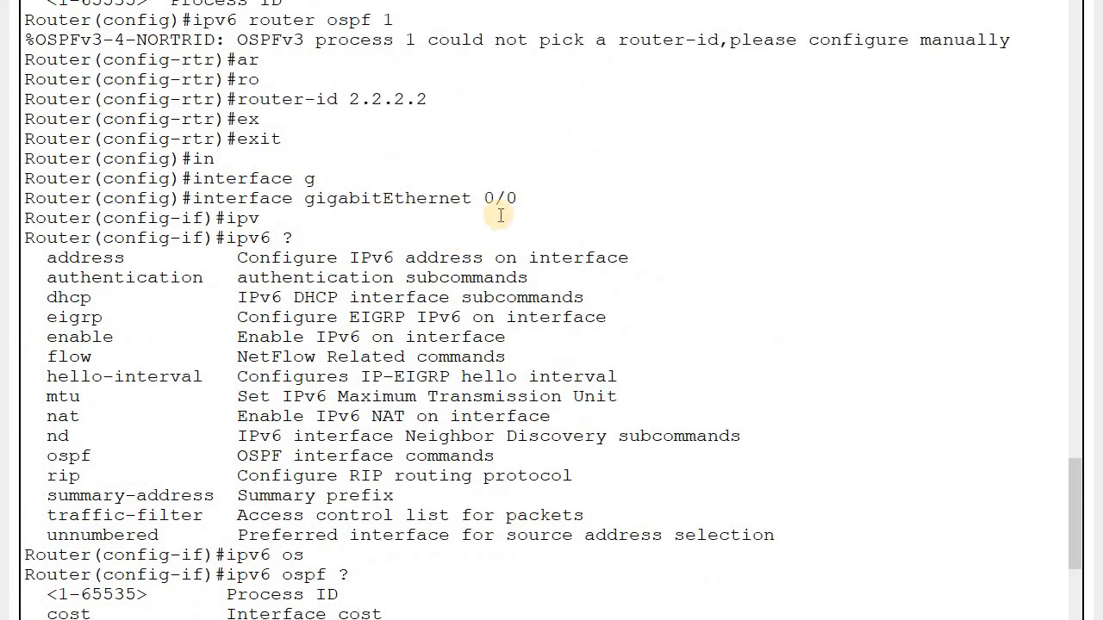
pyautogui.moveTo(521, 197); pyautogui.dragTo(204, 178)
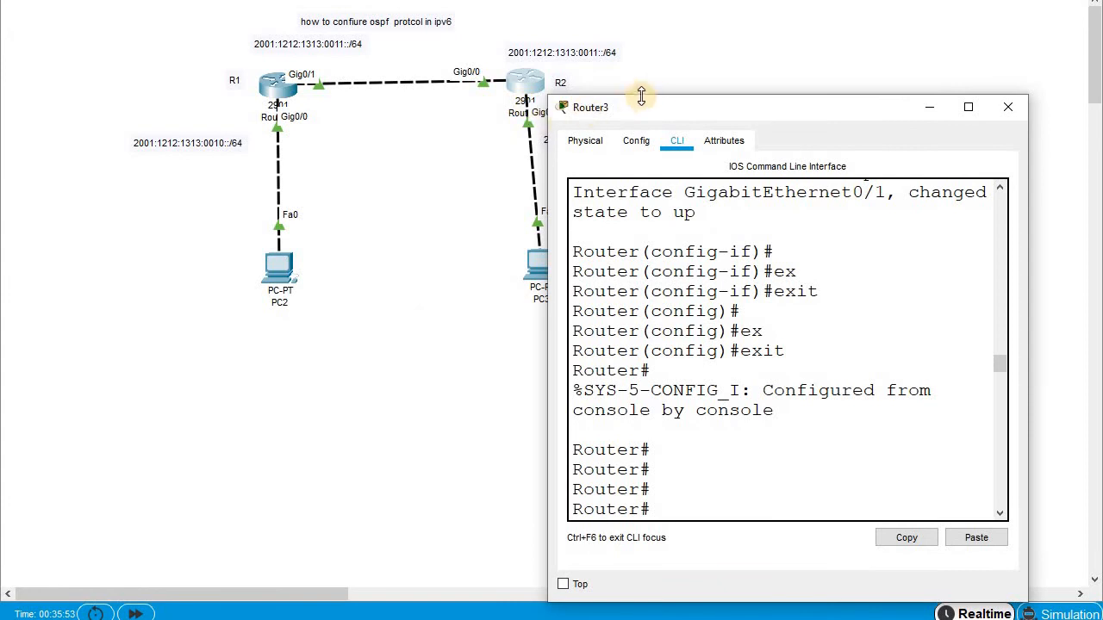
# Step: Exit GigabitEthernet 0/0 interface configuration on R2 to return to global configuration mode
pyautogui.moveTo(654, 102); pyautogui.dragTo(743, 85)
pyautogui.click(840, 464)
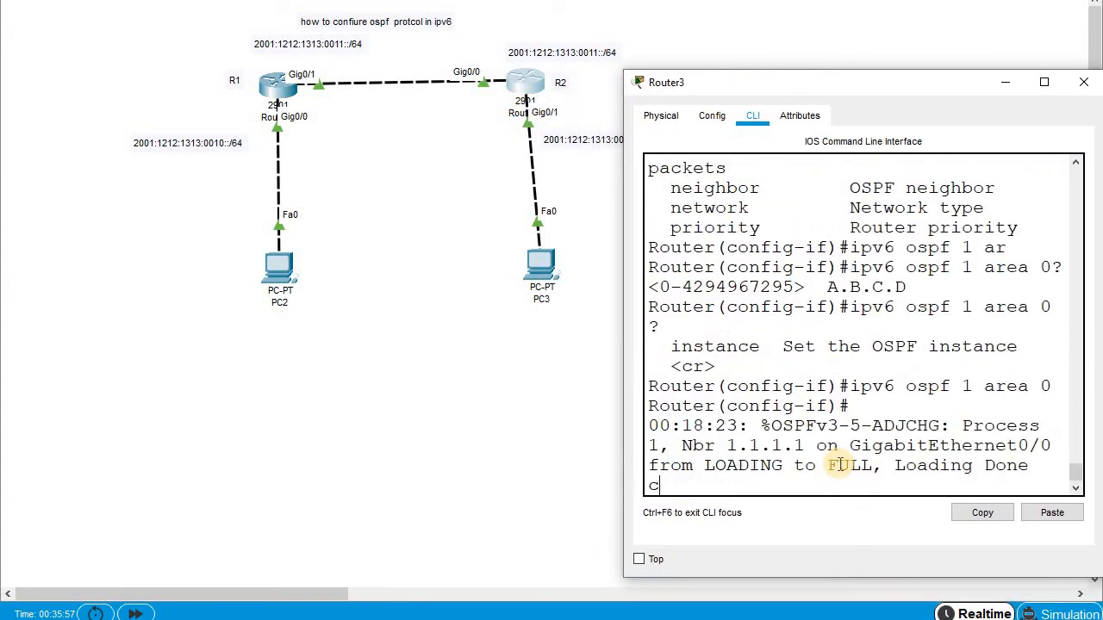
pyautogui.press('Return')
pyautogui.press('Return')
pyautogui.press('Return')
pyautogui.write('ex')
pyautogui.press('Tab')
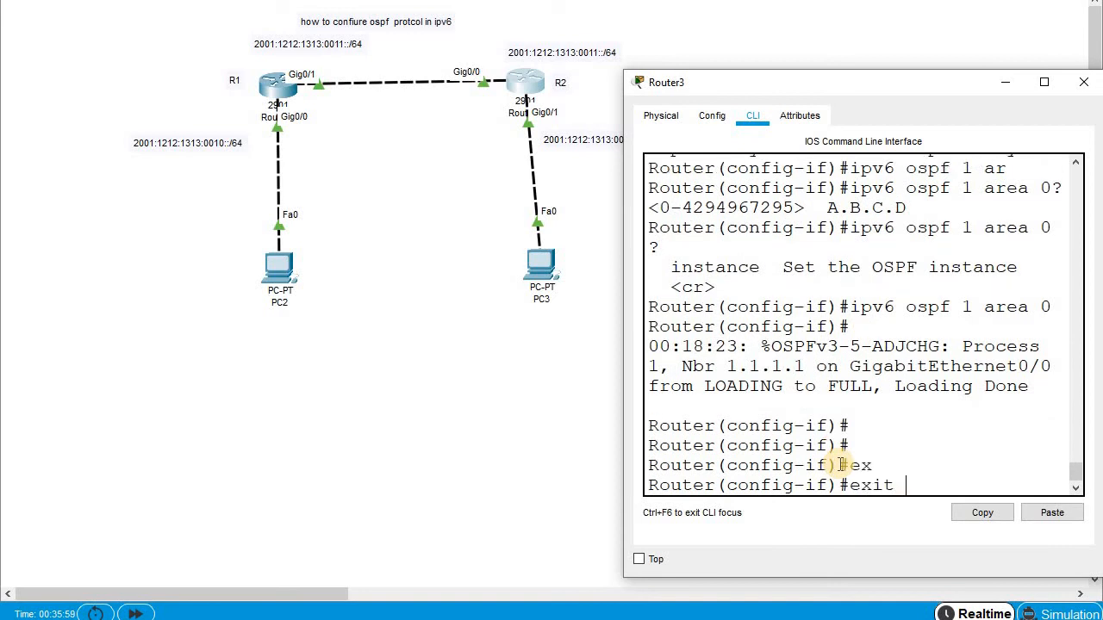
pyautogui.press('Return')
# Step: Enter interface configuration mode for GigabitEthernet 0/1 on R2
pyautogui.press('Return')
pyautogui.write('in')
pyautogui.press('Tab')
pyautogui.write('g')
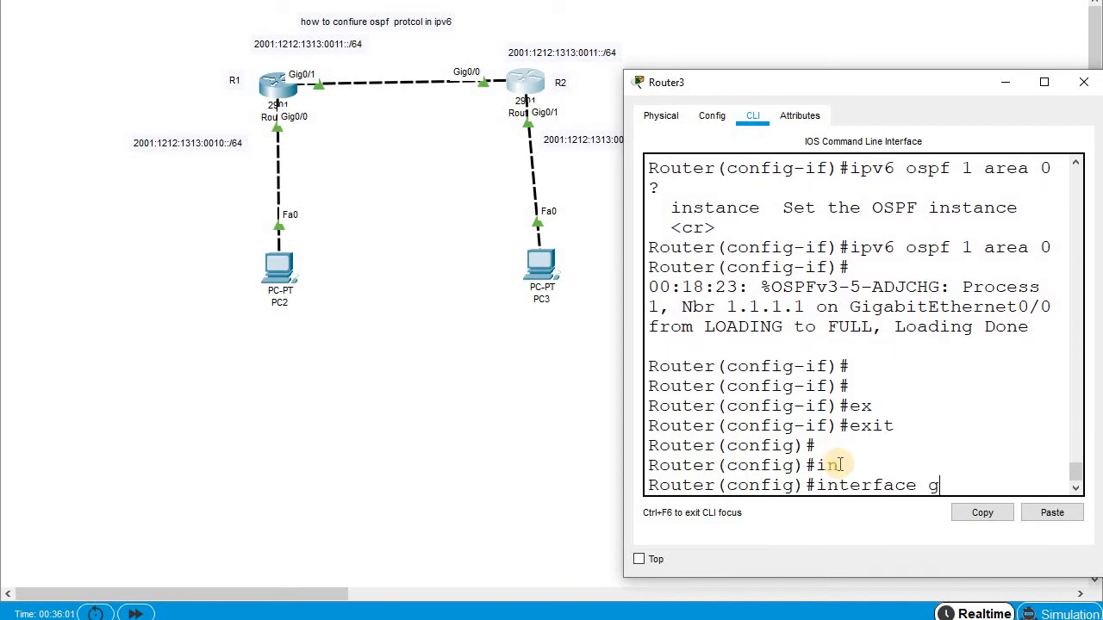
pyautogui.press('Tab')
pyautogui.write('0')
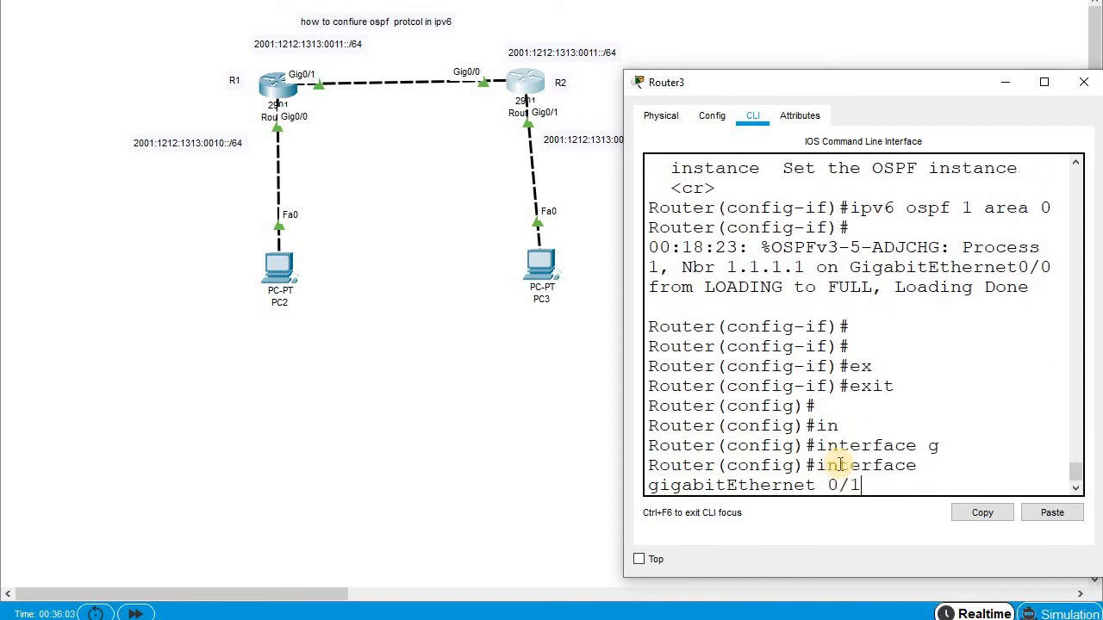
pyautogui.press('Return')
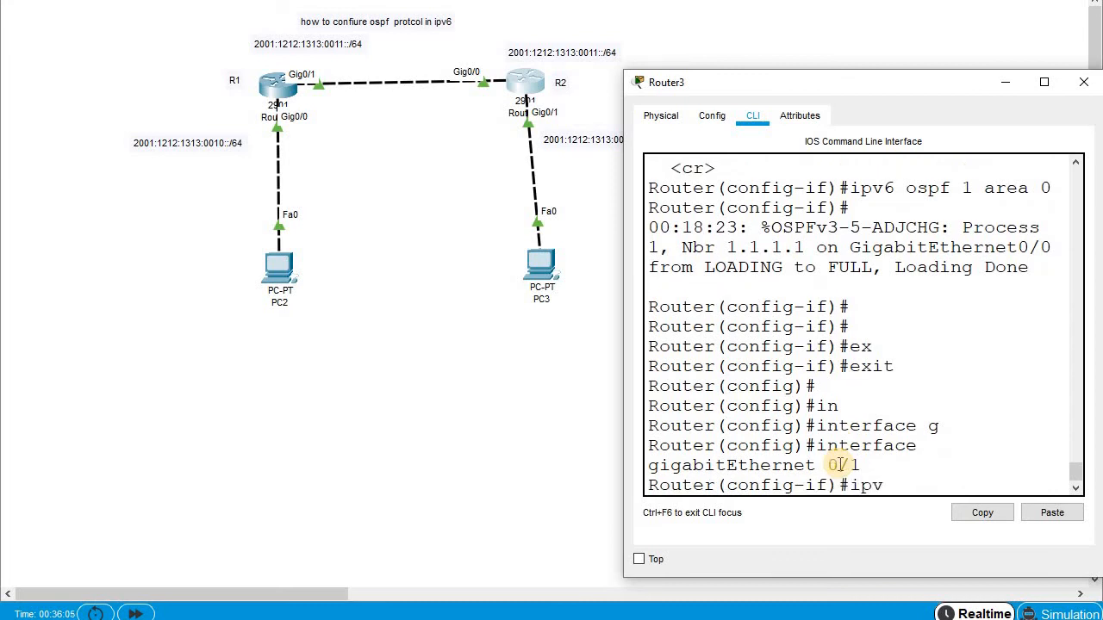
# Step: Assign R2's GigabitEthernet 0/1 to OSPF process 1 in area 0 with ipv6 ospf 1 area 0, checking the accepted options along the way
pyautogui.write('ipv')
pyautogui.press('Tab')
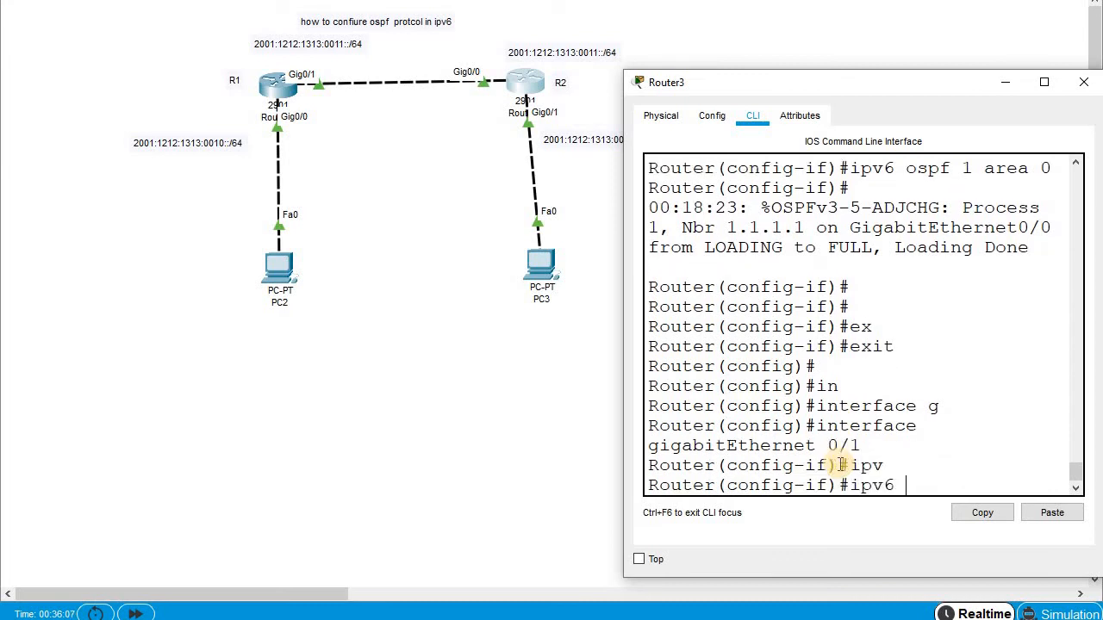
pyautogui.write('os')
pyautogui.press('Tab')
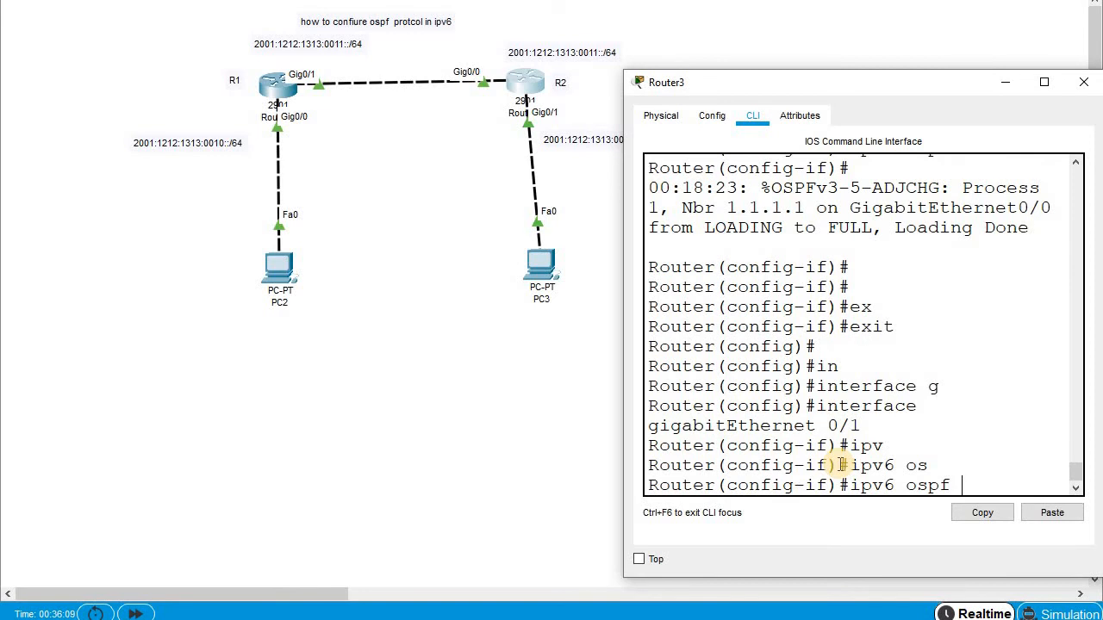
pyautogui.write('?')
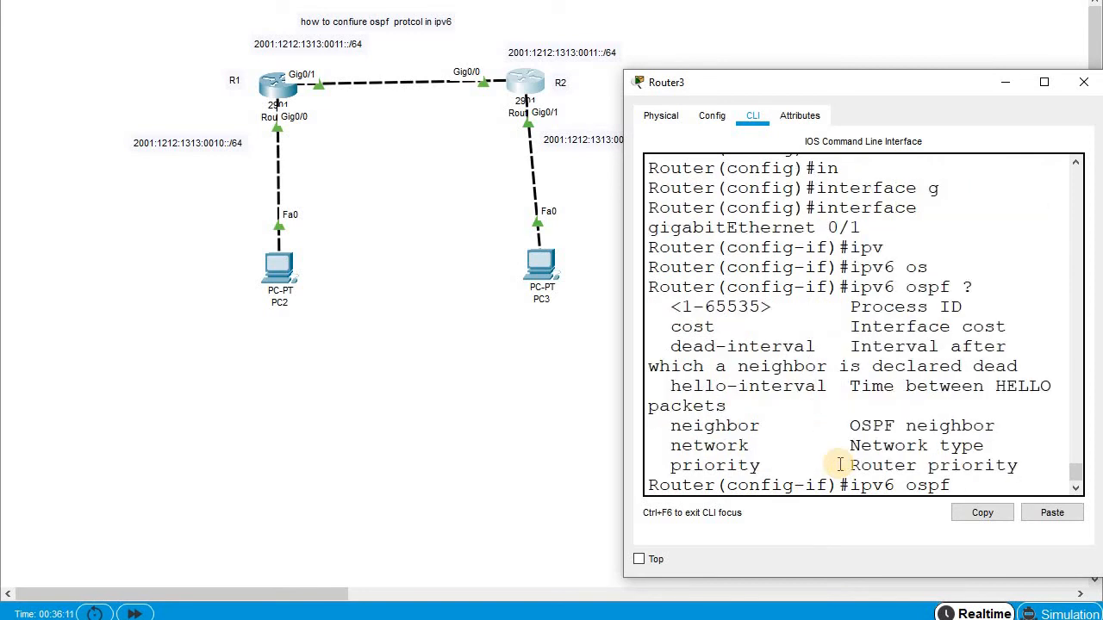
pyautogui.write('1 ?ar')
pyautogui.press('Tab')
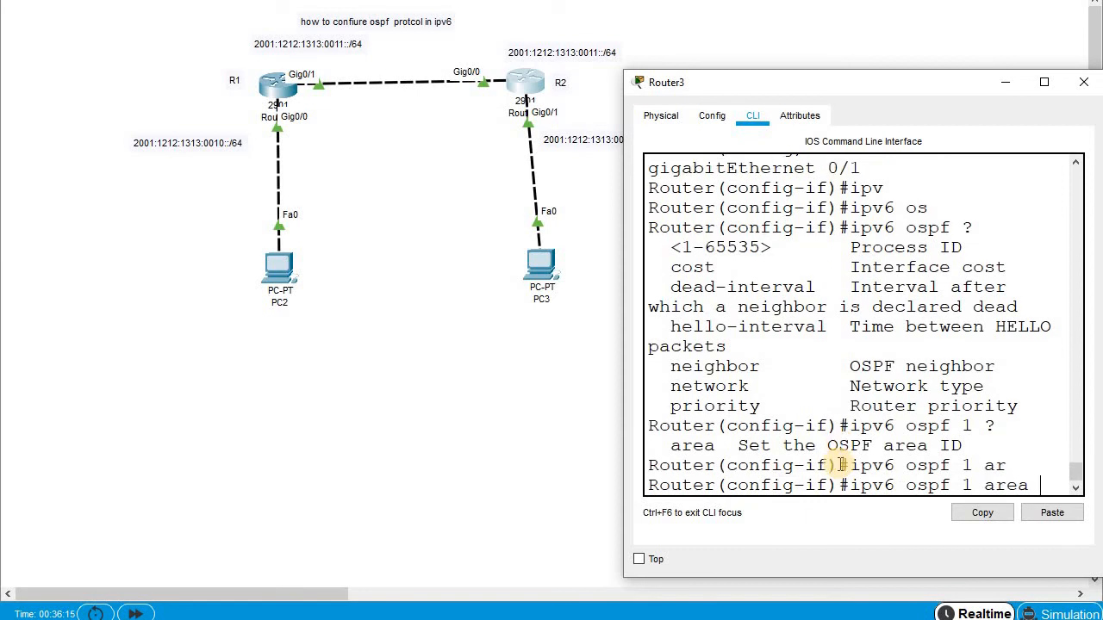
pyautogui.press('Return')
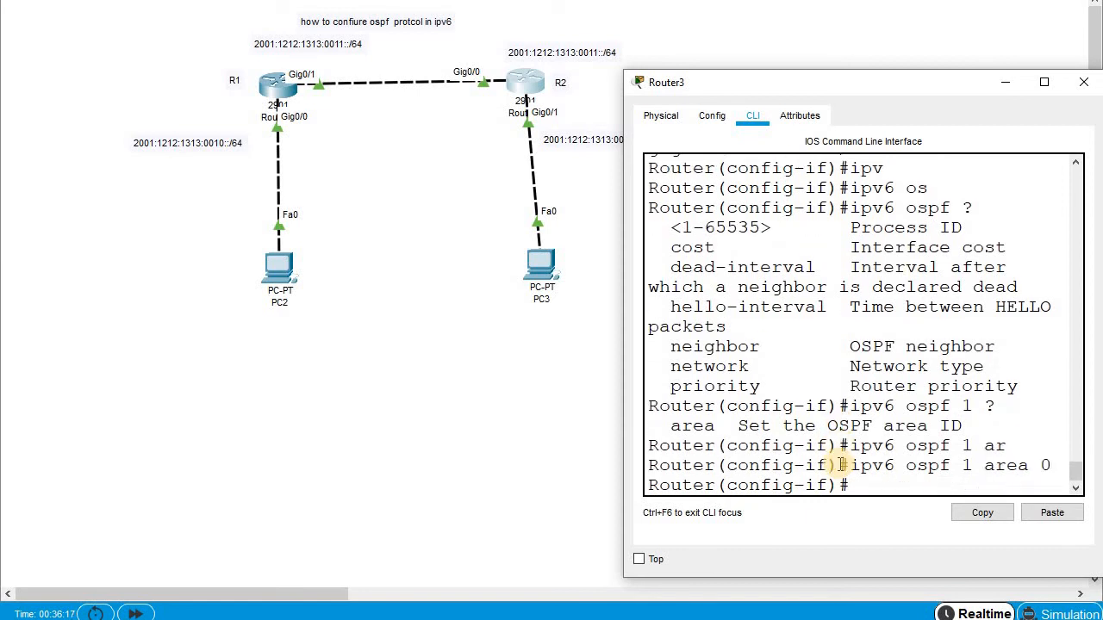
# Step: Exit interface and global configuration on R2 to return to privileged EXEC mode
pyautogui.write('ex')
pyautogui.press('Tab')
pyautogui.press('Return')
pyautogui.press('Return')
pyautogui.write('ex')
pyautogui.press('Tab')
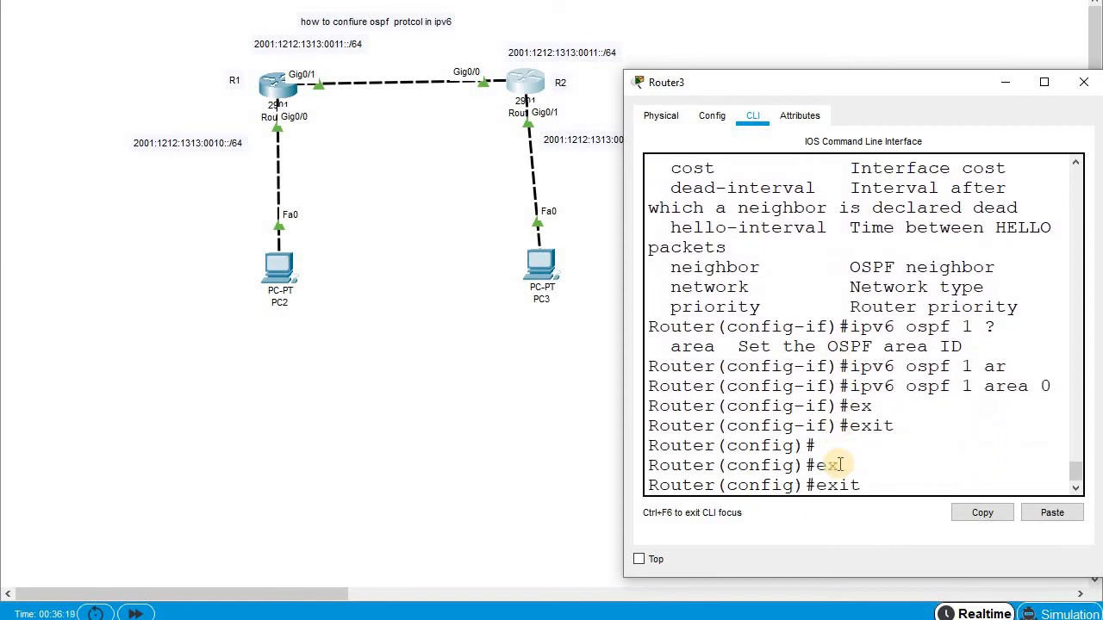
pyautogui.press('Return')
pyautogui.press('Return')
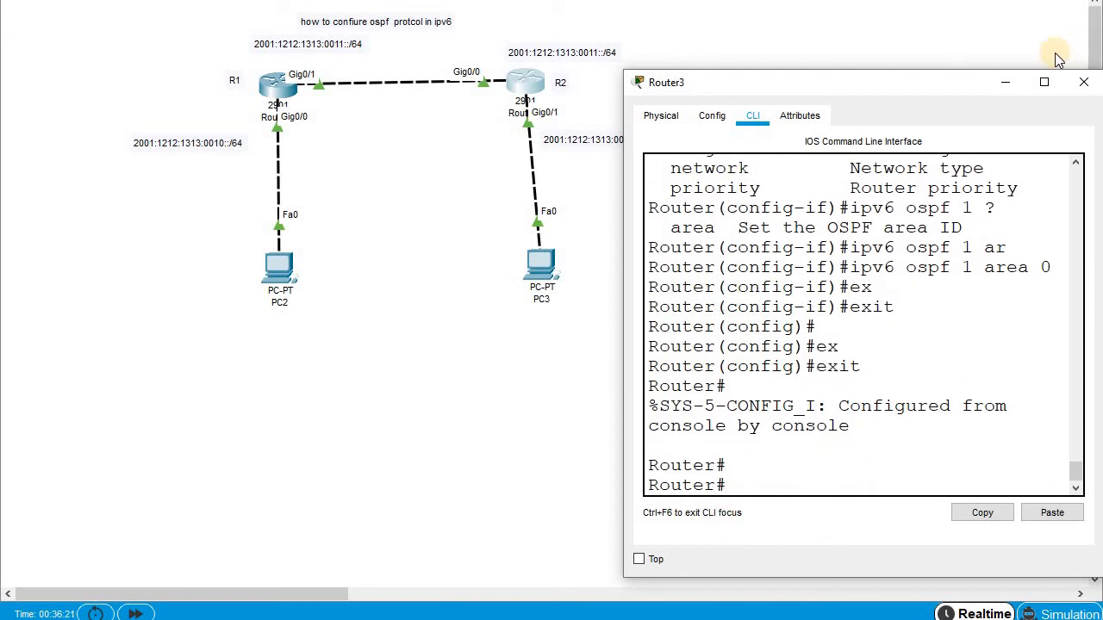
# Step: Look over the commands entered on R2 and display its IPv6 routing table with sh ipv6 route
pyautogui.click(1043, 82)
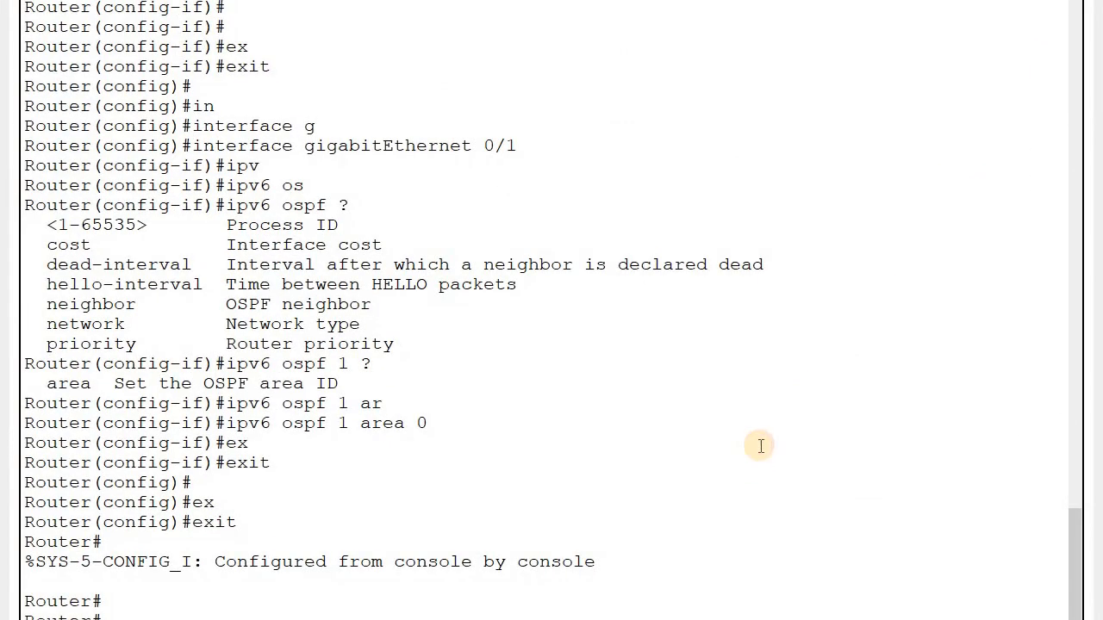
pyautogui.press('Return')
pyautogui.press('Return')
pyautogui.press('Return')
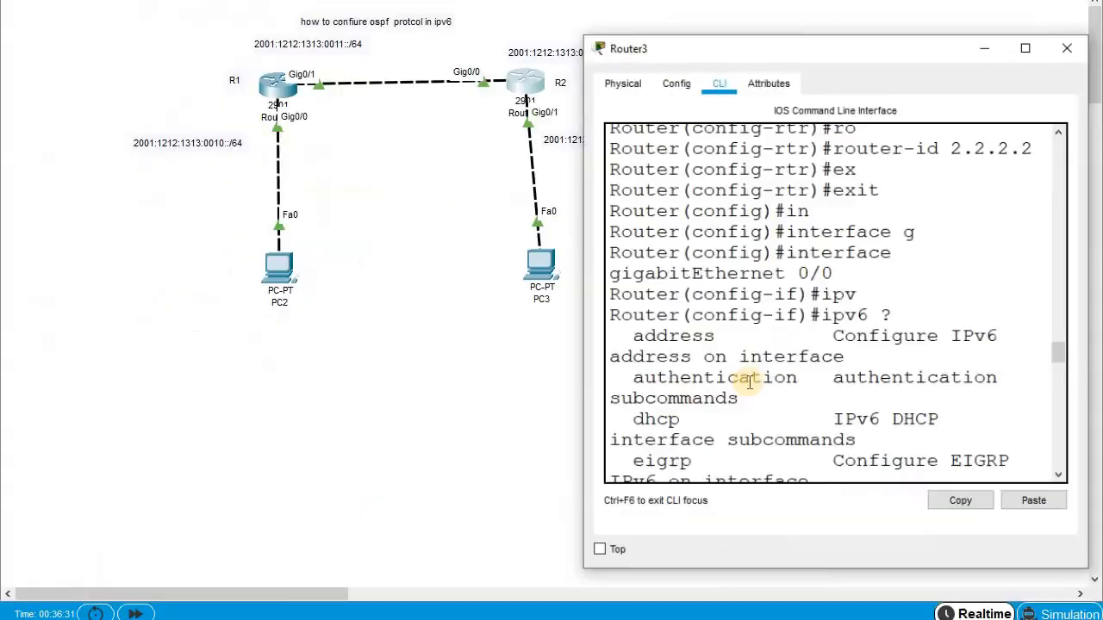
pyautogui.scroll(-10, 825, 414)
pyautogui.scroll(-10, 845, 443)
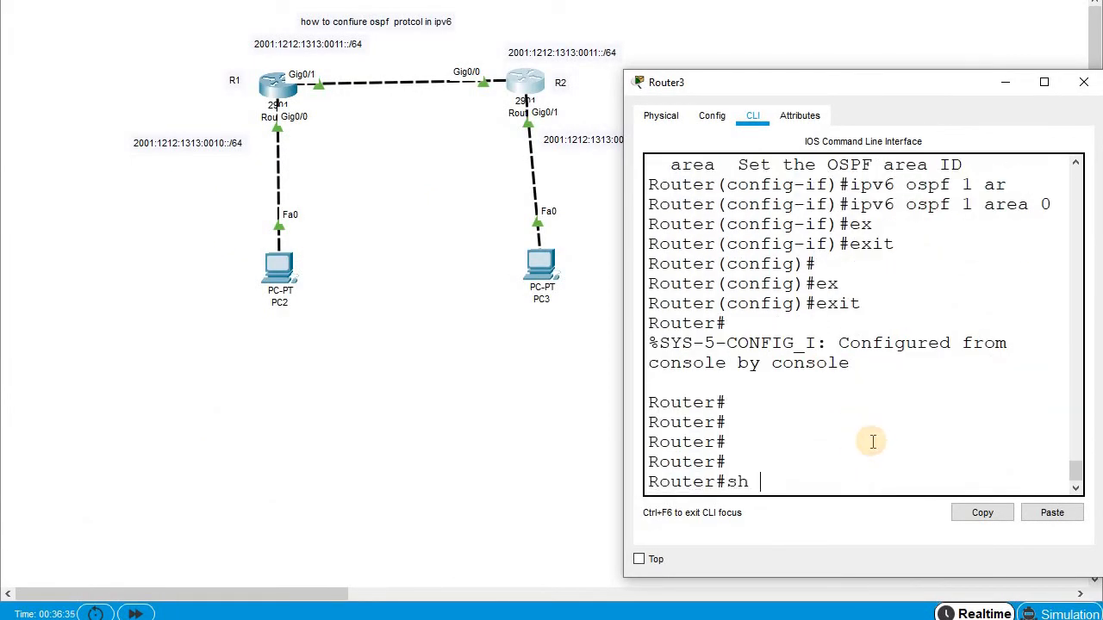
pyautogui.press('Tab')
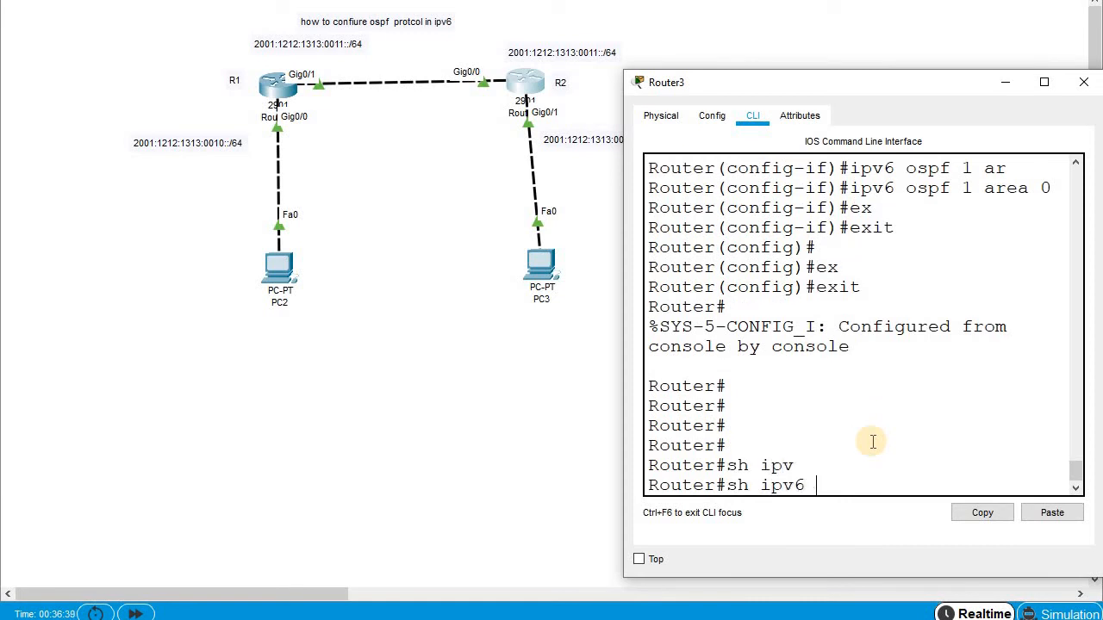
pyautogui.write('ro')
pyautogui.press('Tab')
pyautogui.press('Return')
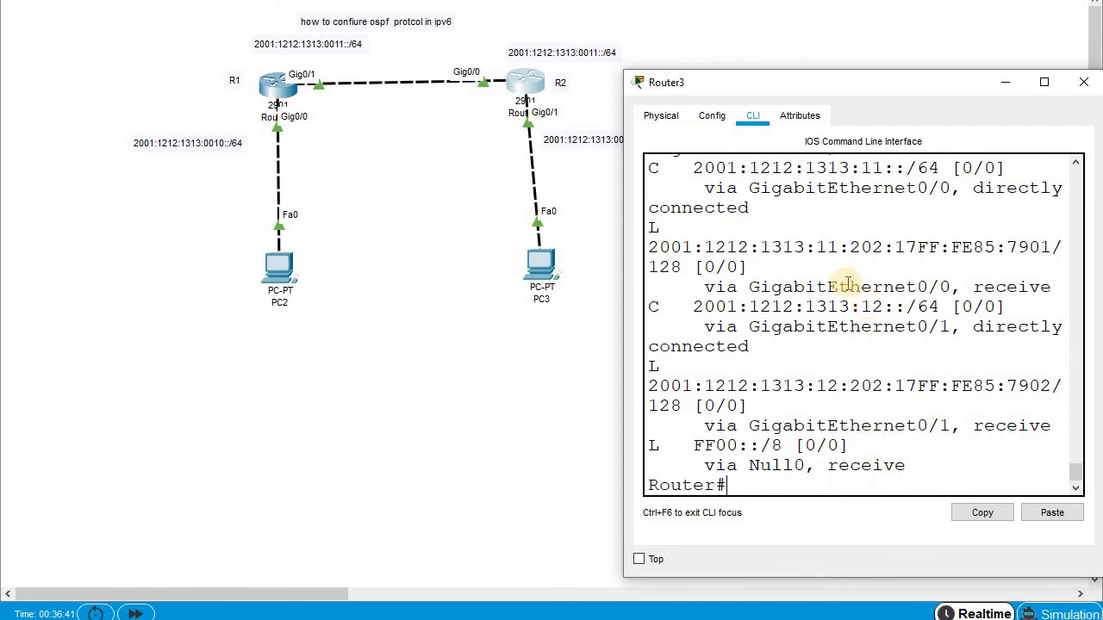
# Step: Examine the OSPF route, the O code in the legend and the directly connected networks in R2's IPv6 routing table
pyautogui.click(1045, 85)
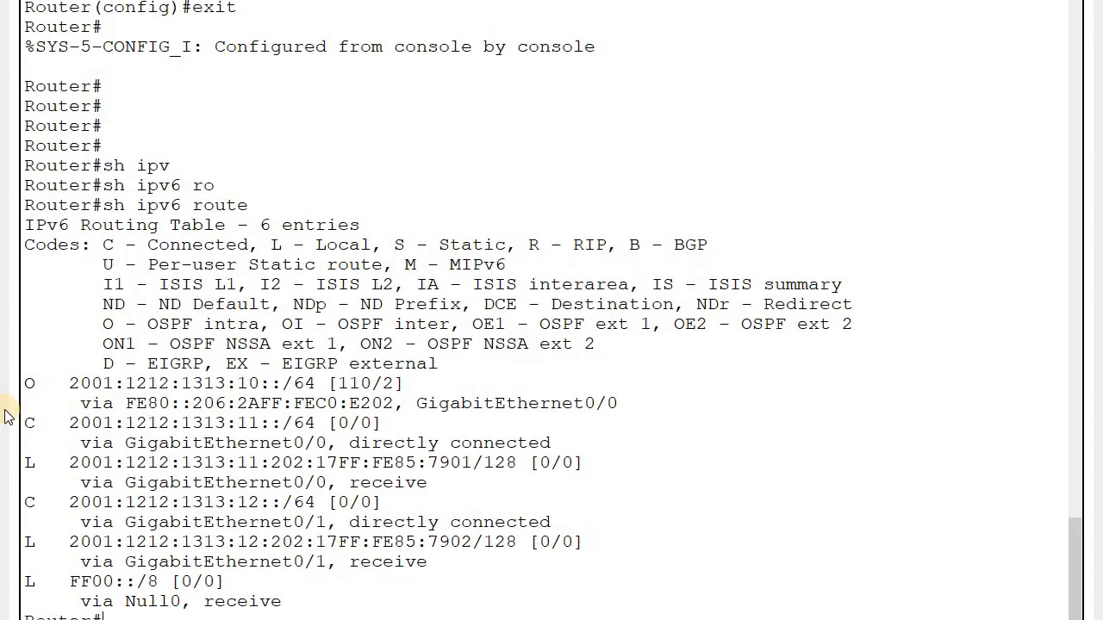
pyautogui.doubleClick(29, 384)
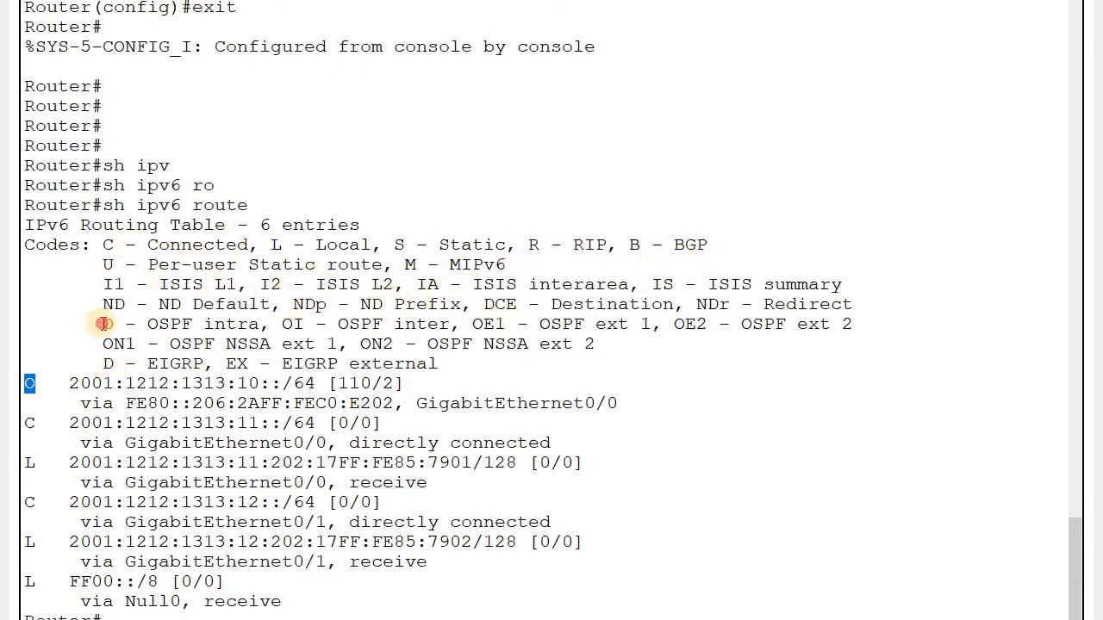
pyautogui.moveTo(92, 324); pyautogui.dragTo(196, 324)
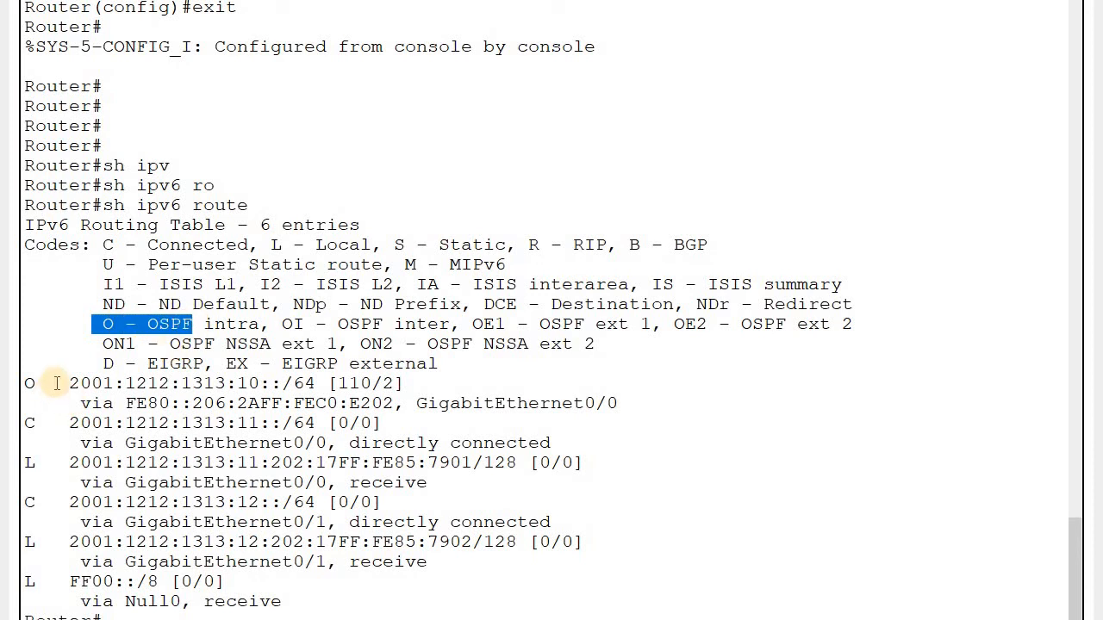
pyautogui.moveTo(66, 423); pyautogui.dragTo(271, 425)
pyautogui.moveTo(58, 503); pyautogui.dragTo(267, 509)
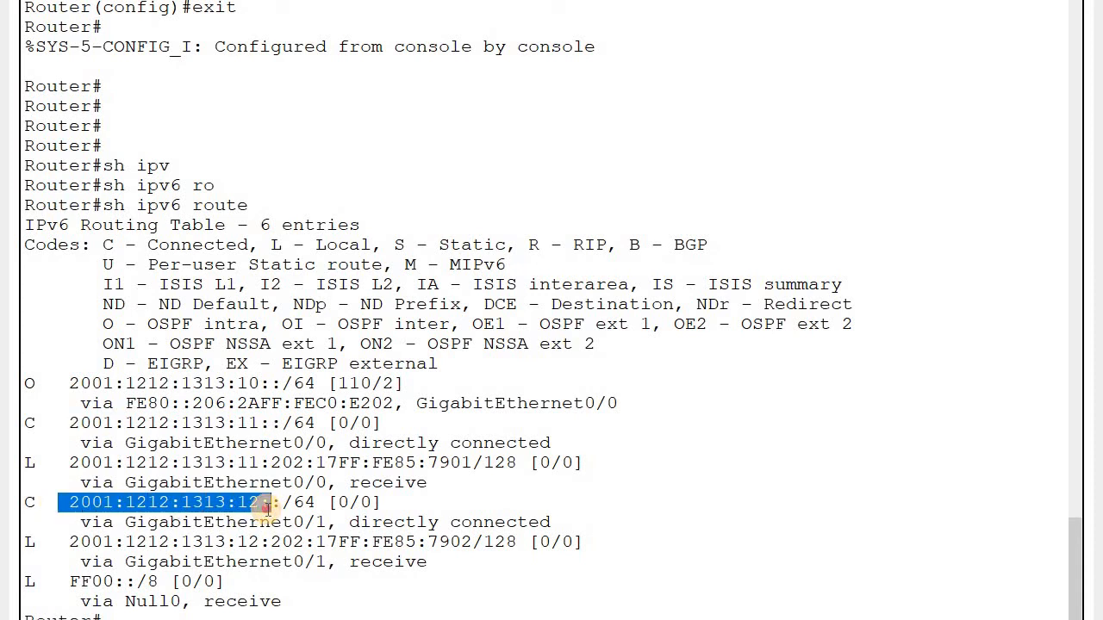
pyautogui.moveTo(59, 382); pyautogui.dragTo(293, 384)
pyautogui.hotkey('shift', 'Right')
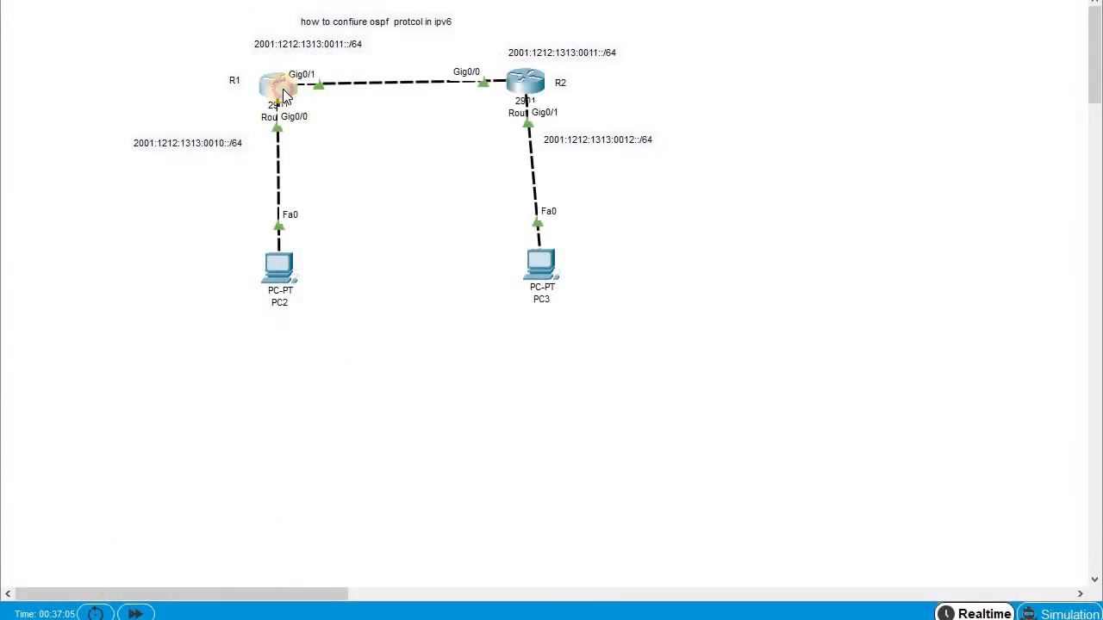
# Step: Open R1's command line and exit global configuration to privileged EXEC mode
pyautogui.click(276, 86)
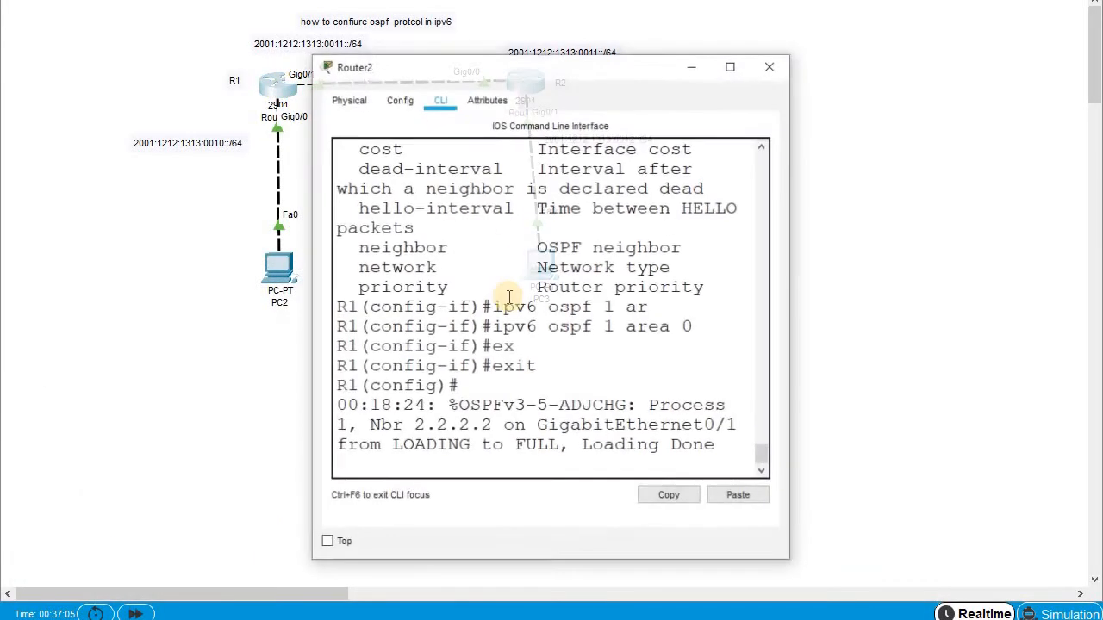
pyautogui.press('Return')
pyautogui.press('Return')
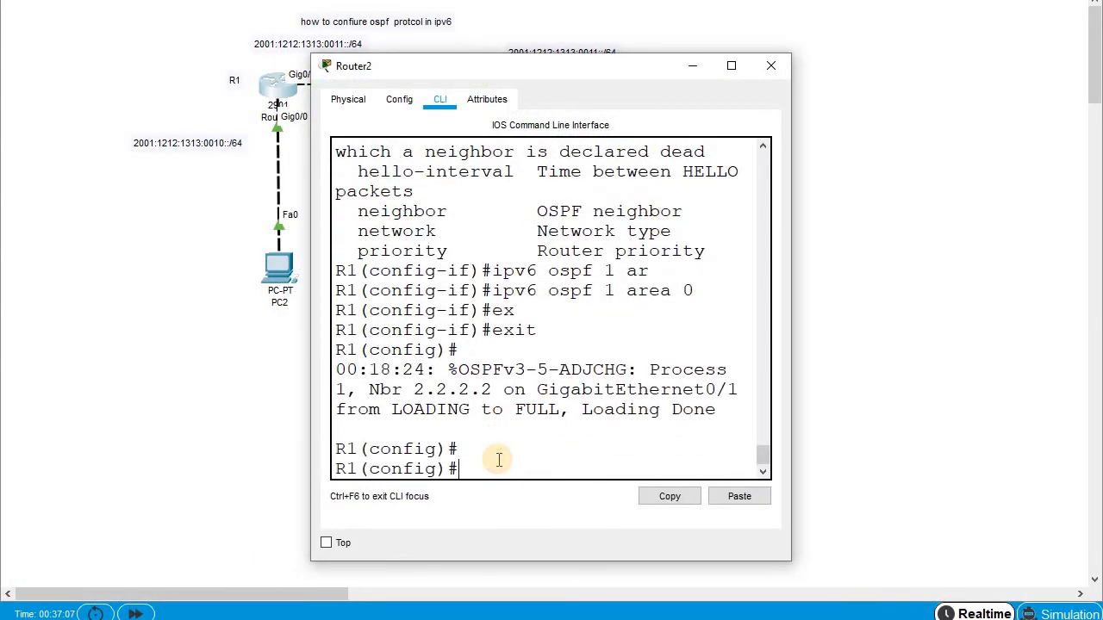
pyautogui.press('Return')
pyautogui.press('Return')
pyautogui.write('ex')
pyautogui.press('Tab')
pyautogui.press('Return')
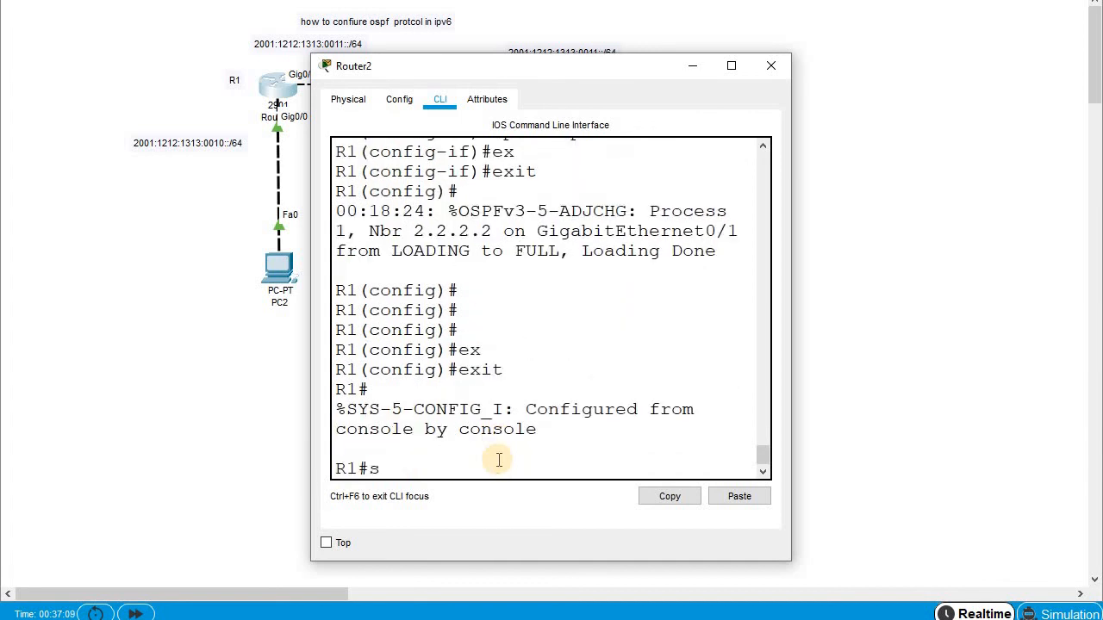
# Step: Display R1's IPv6 routing table with sh ipv6 route, examine its OSPF route and close the router window
pyautogui.write('sh ipv')
pyautogui.press('Tab')
pyautogui.write('ro')
pyautogui.press('Tab')
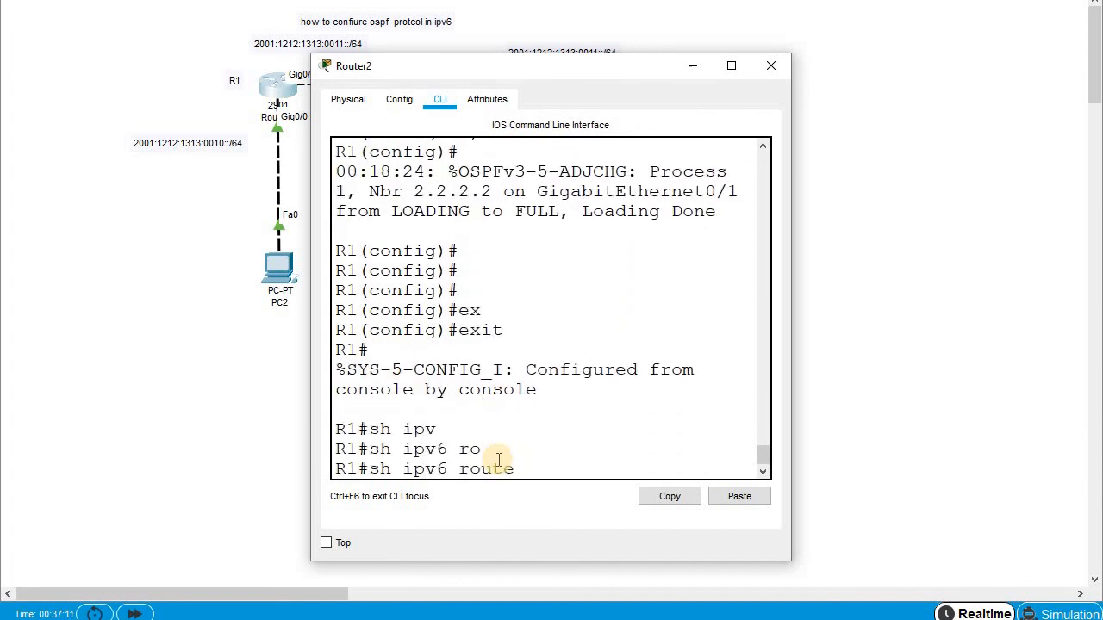
pyautogui.press('Return')
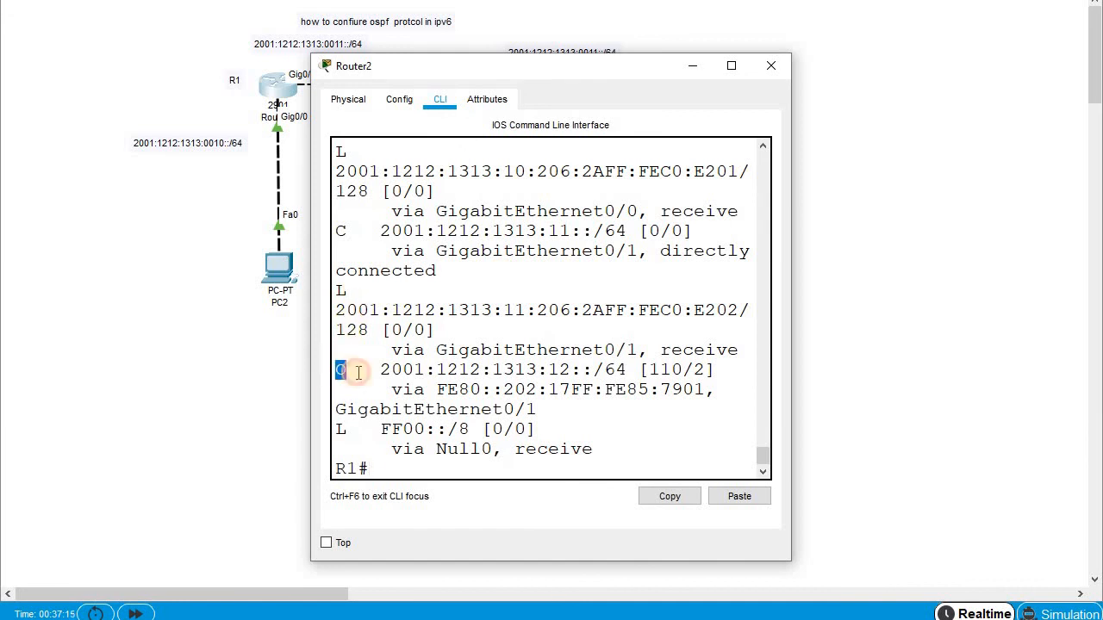
pyautogui.moveTo(337, 370); pyautogui.dragTo(584, 369)
pyautogui.scroll(-1, 589, 351)
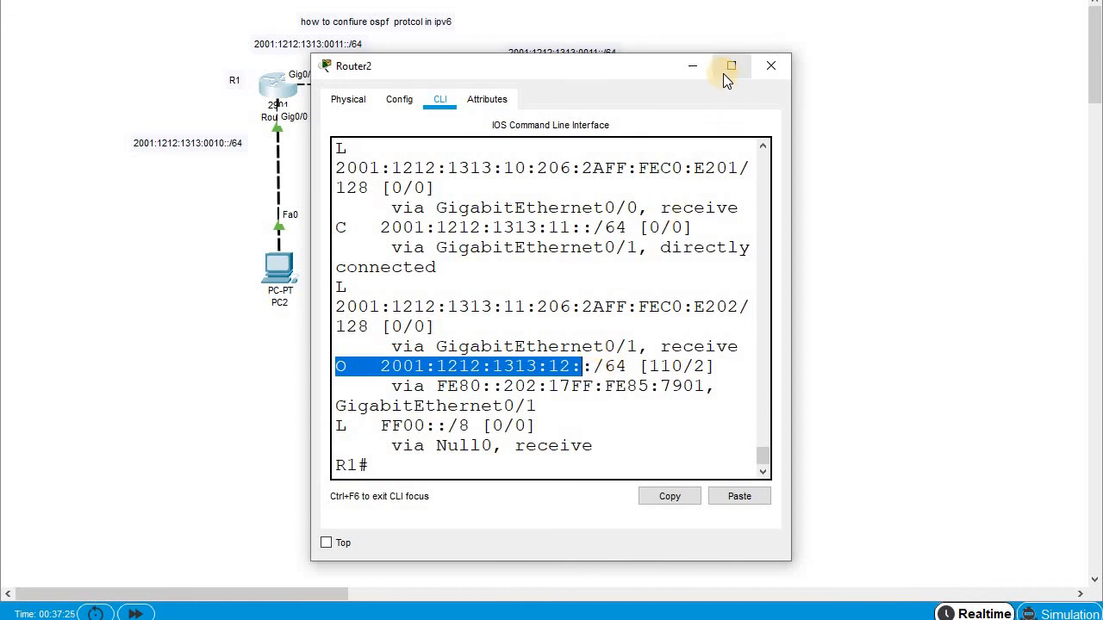
pyautogui.click(773, 69)
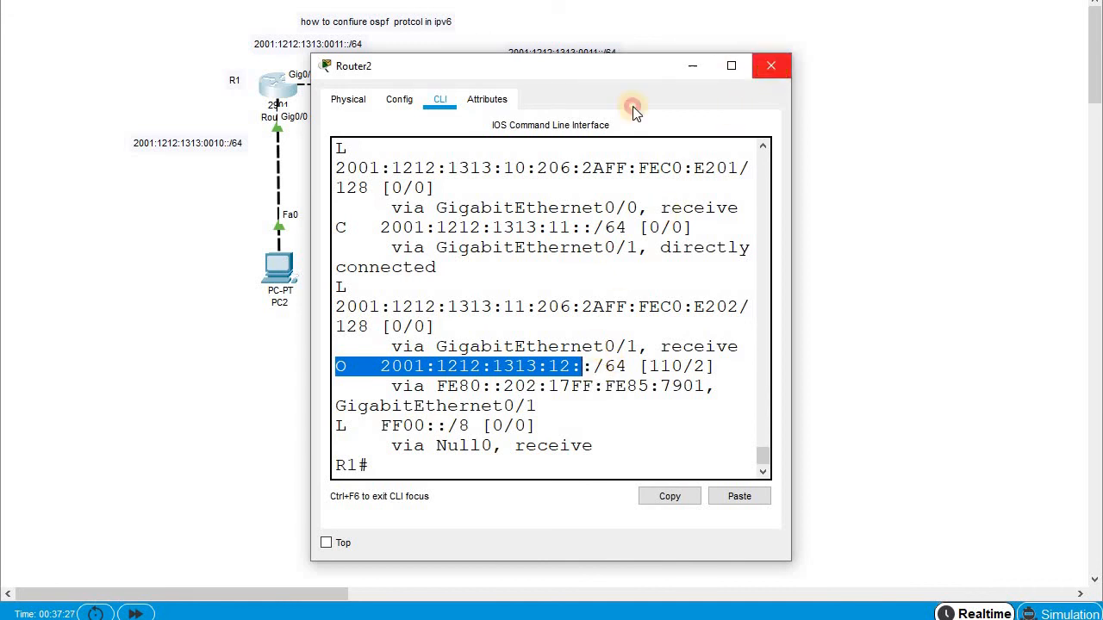
# Step: Check the IPv6 addresses and default gateways in the IP configuration of PC2 and PC3, closing each window after viewing
pyautogui.click(278, 274)
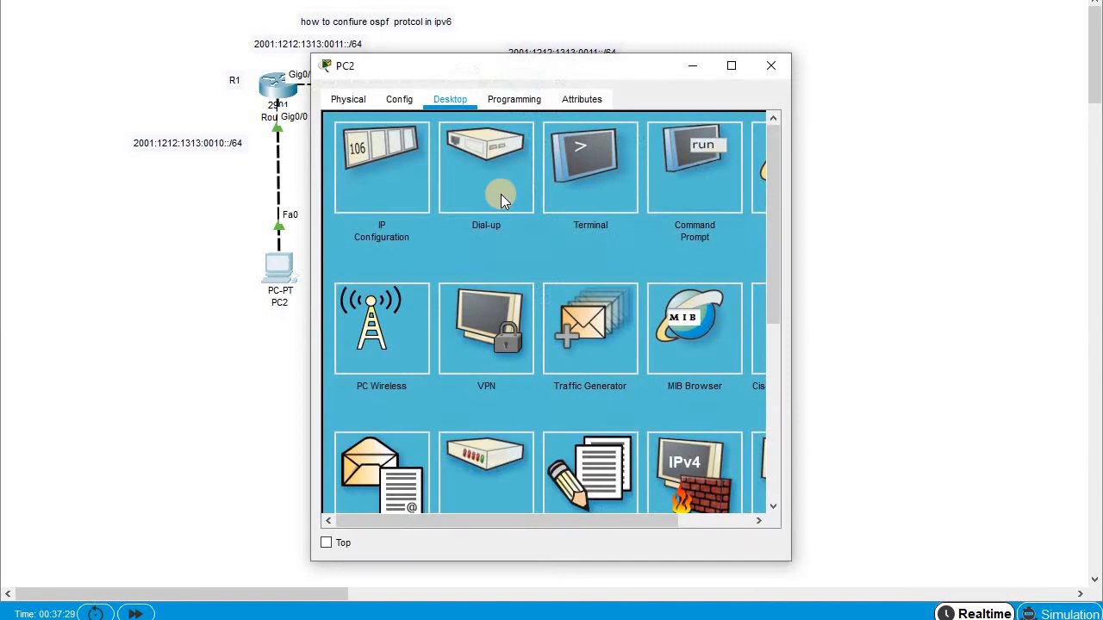
pyautogui.click(386, 168)
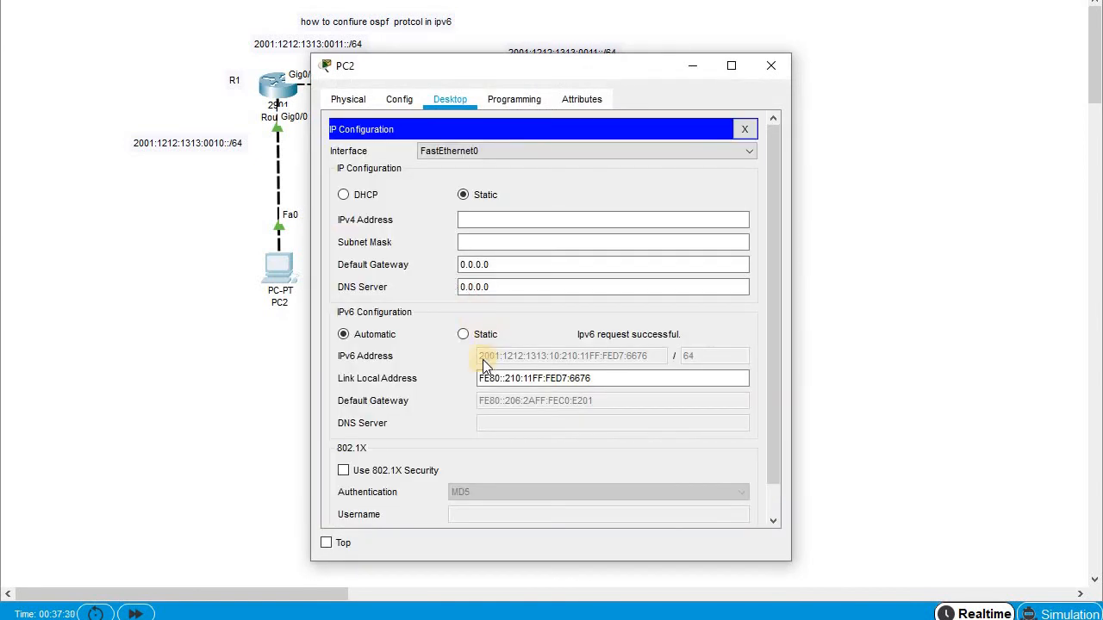
pyautogui.click(762, 76)
pyautogui.click(538, 259)
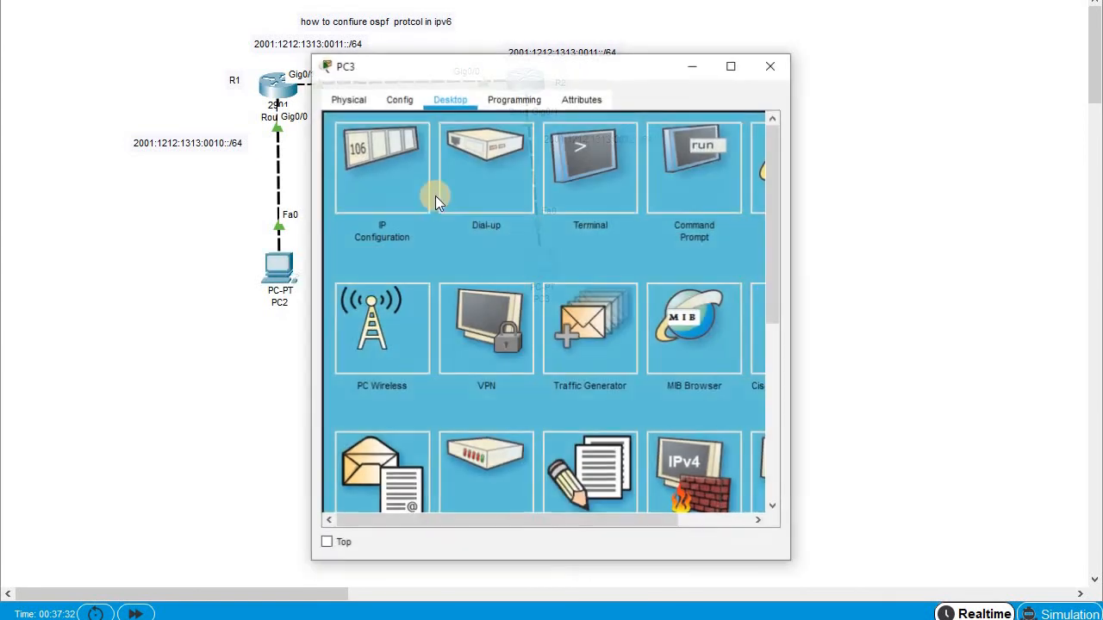
pyautogui.click(390, 166)
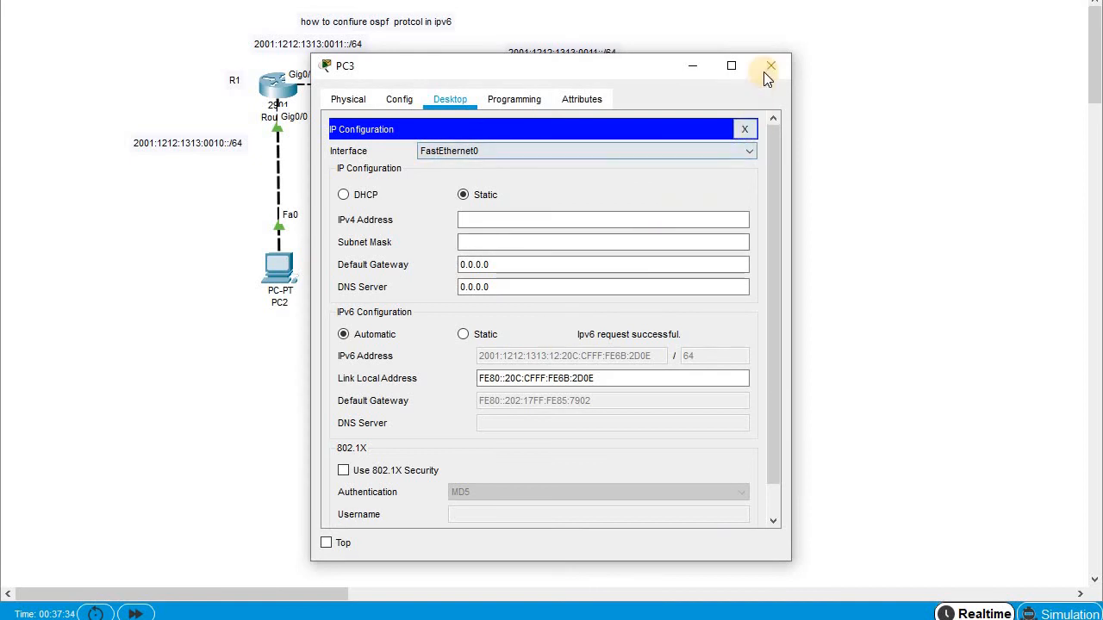
pyautogui.click(692, 66)
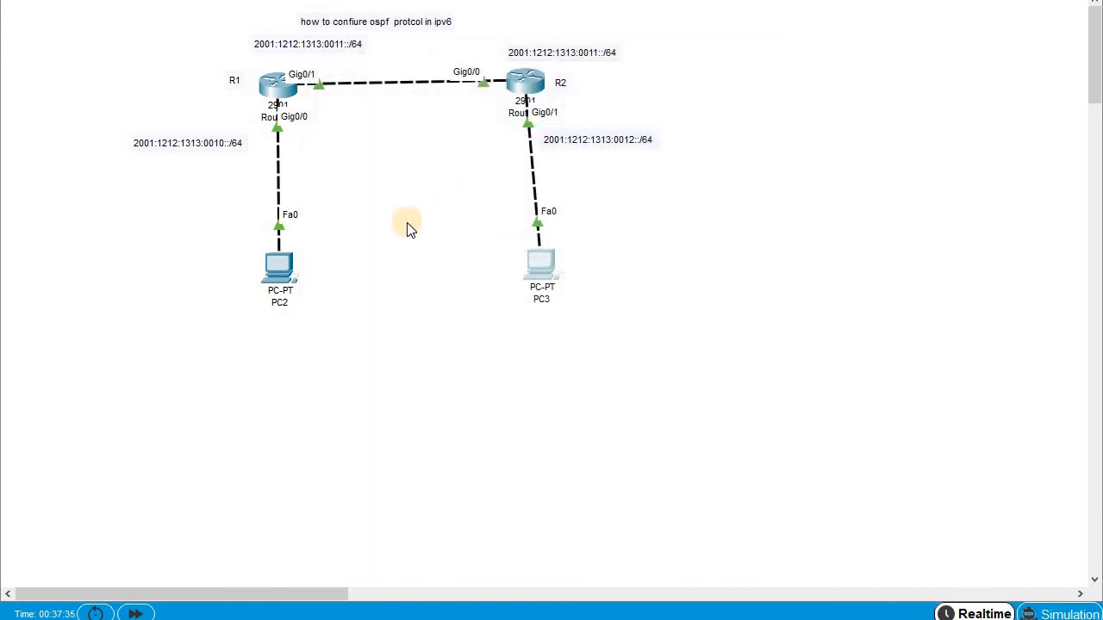
# Step: Reopen R1's command line at full size and look back over the OSPF commands entered in its history
pyautogui.click(276, 87)
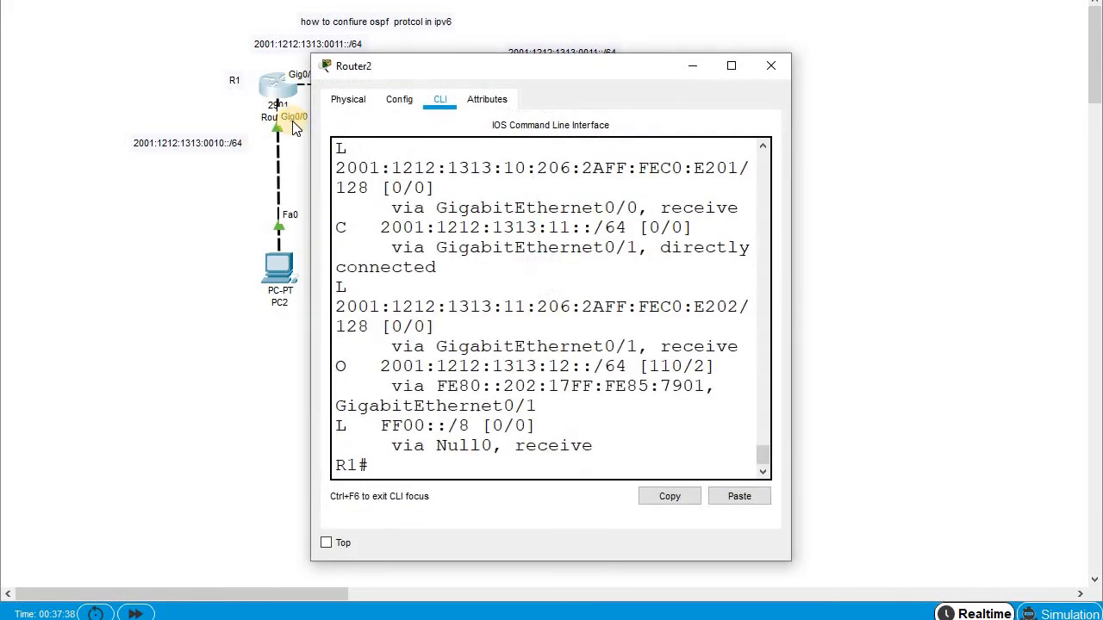
pyautogui.click(734, 68)
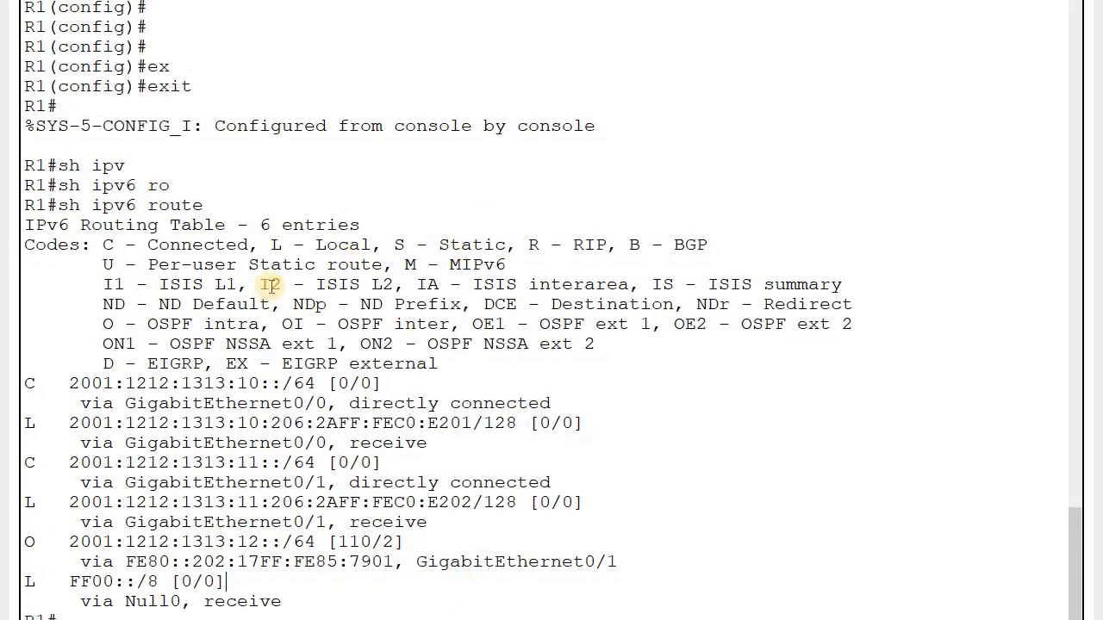
pyautogui.scroll(15, 267, 281)
pyautogui.scroll(20, 291, 366)
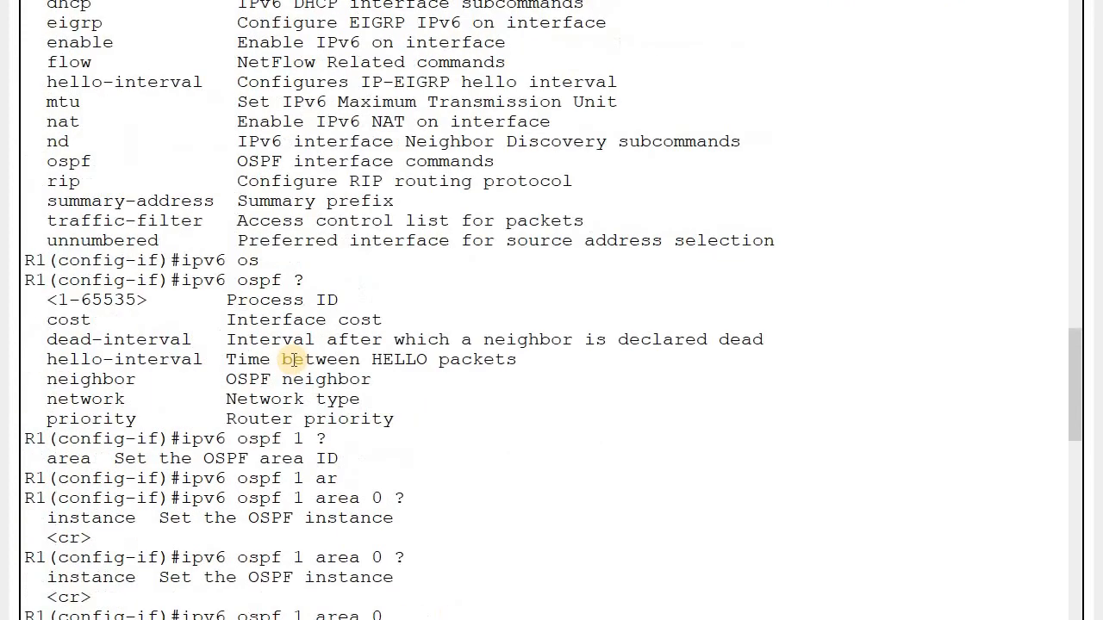
pyautogui.scroll(-5, 354, 339)
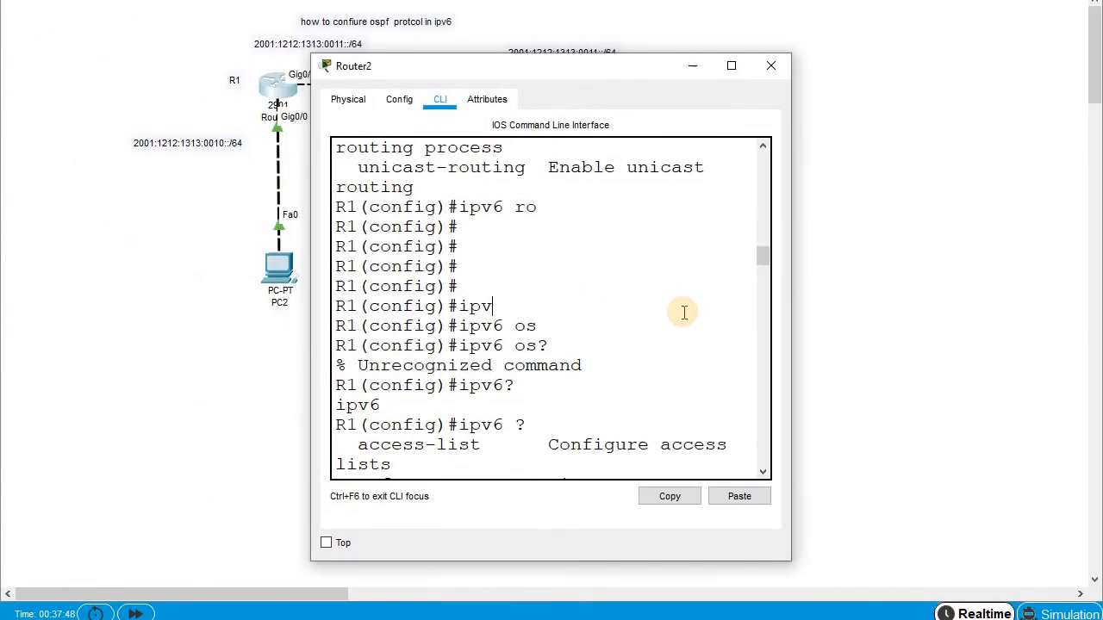
# Step: Display R1's IPv6 interface summary with sh ipv6 interface brief
pyautogui.press('Return')
pyautogui.press('Return')
pyautogui.write('sh')
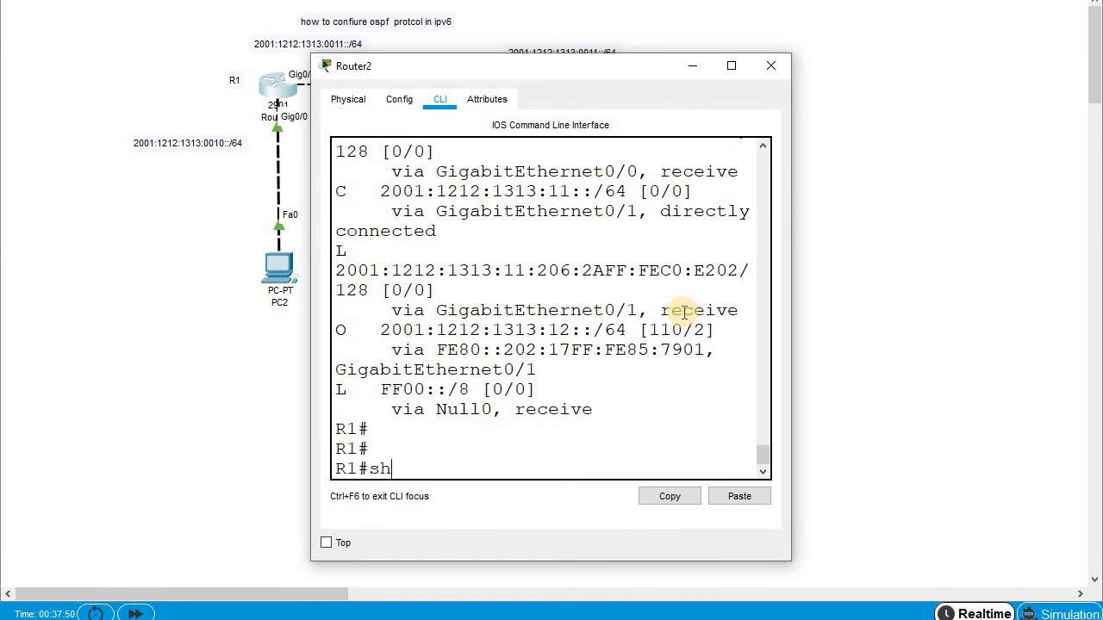
pyautogui.write(' ipv')
pyautogui.press('Tab')
pyautogui.write('in')
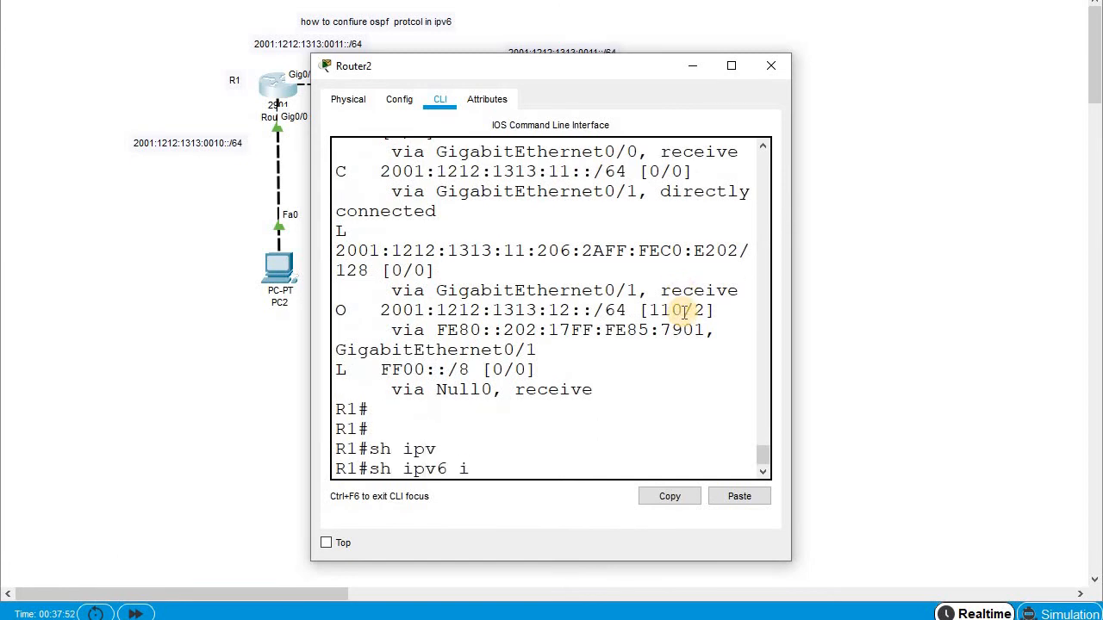
pyautogui.press('Tab')
pyautogui.write('ter')
pyautogui.press('Tab')
pyautogui.write('br')
pyautogui.press('Tab')
pyautogui.press('Return')
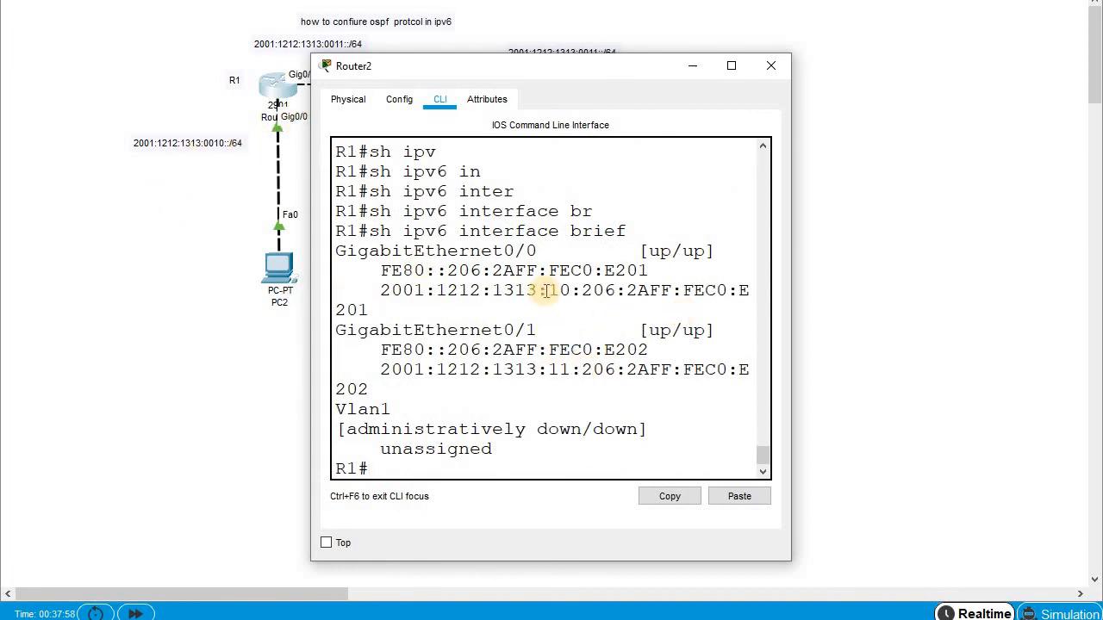
# Step: Copy the global IPv6 address of R1's GigabitEthernet0/0 from the interface summary and close the router window
pyautogui.doubleClick(388, 293)
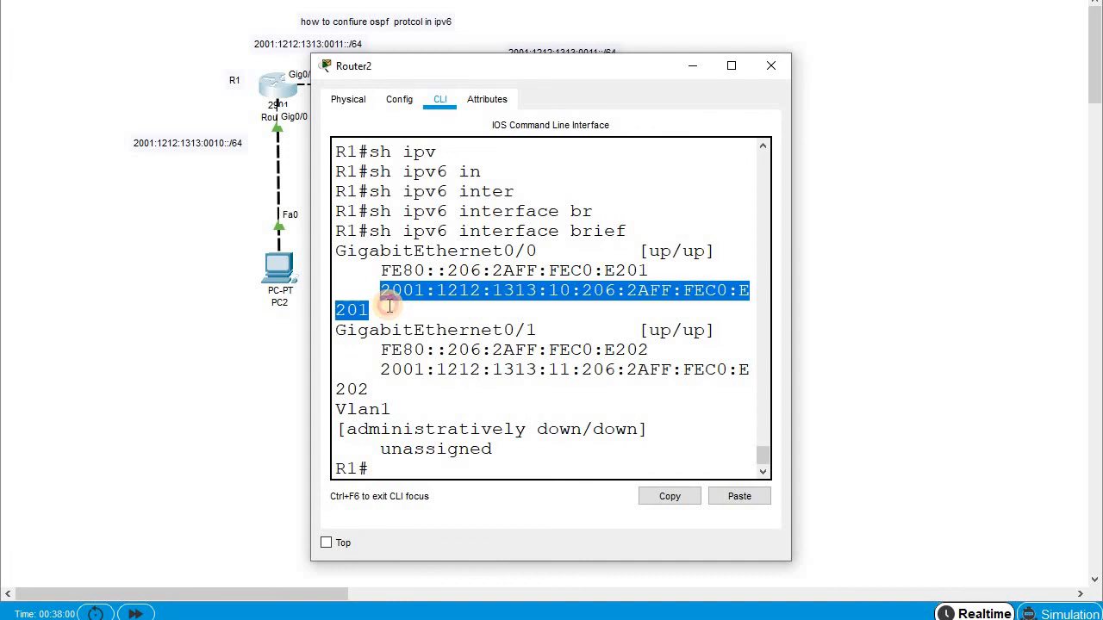
pyautogui.rightClick(414, 287)
pyautogui.click(442, 295)
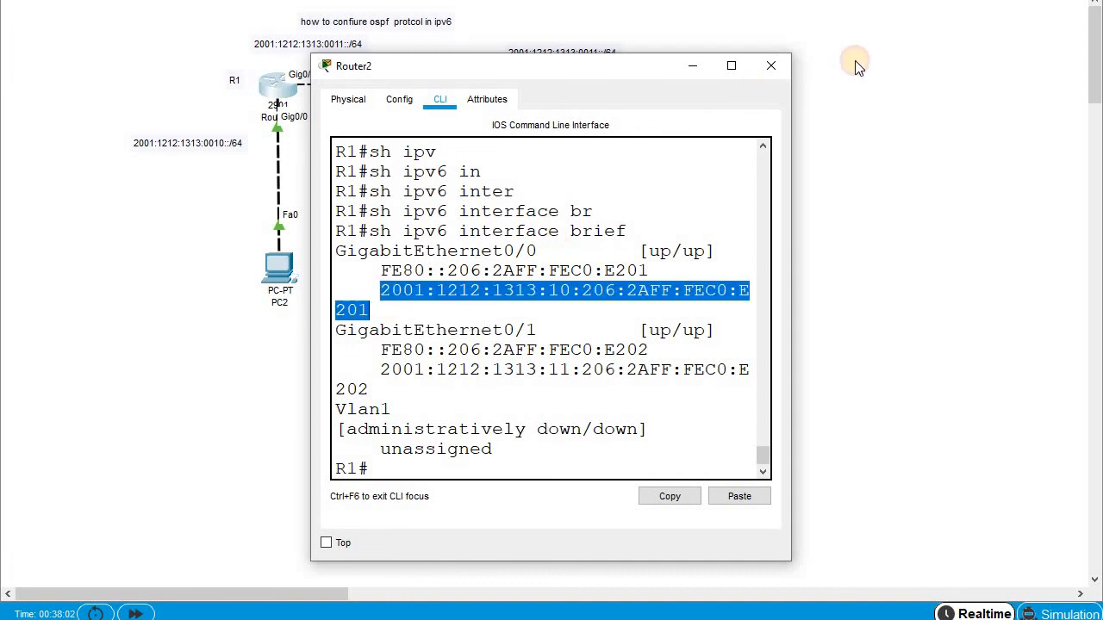
pyautogui.click(755, 71)
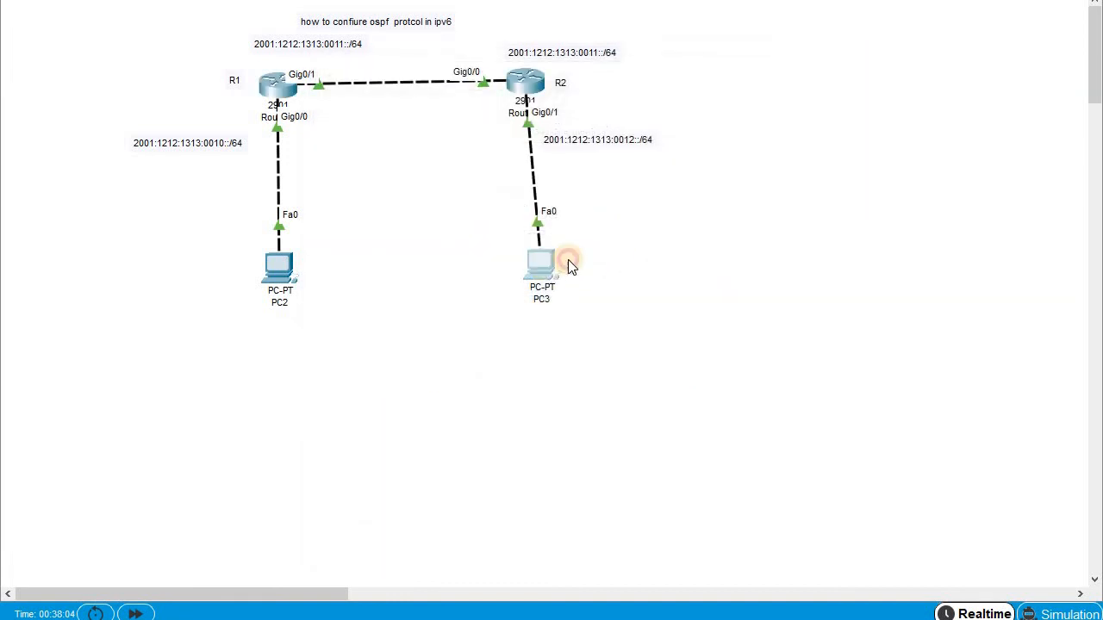
# Step: Ping 2001:1212:1313:10:206:2AFF:FEC0:E201 from PC3's Command Prompt, review the replies enlarged and put the window away
pyautogui.click(568, 260)
pyautogui.click(713, 175)
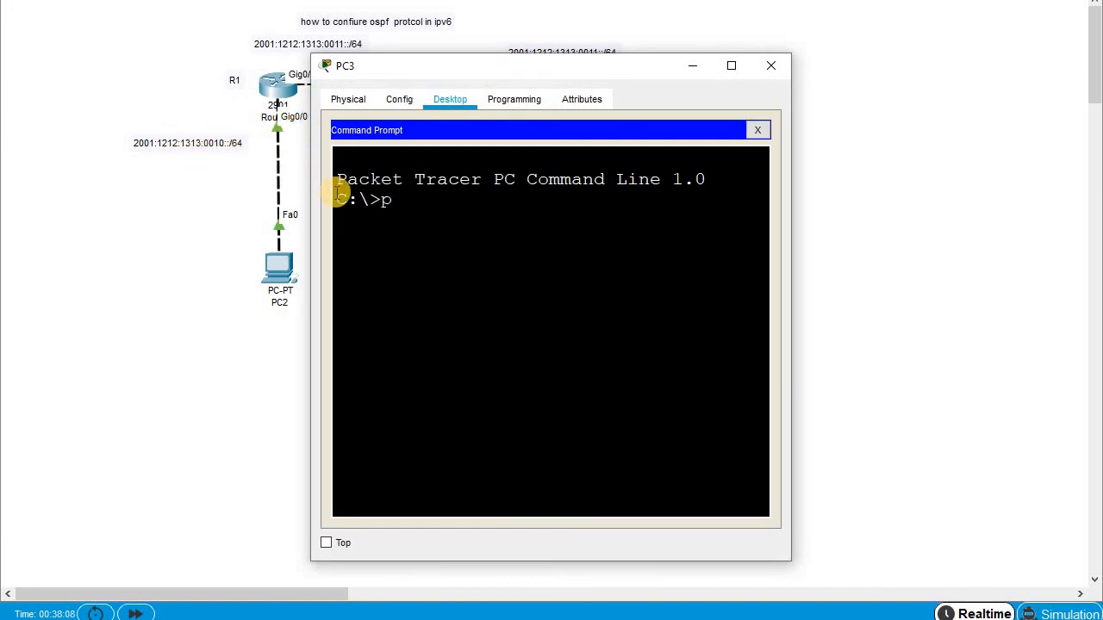
pyautogui.rightClick(339, 197)
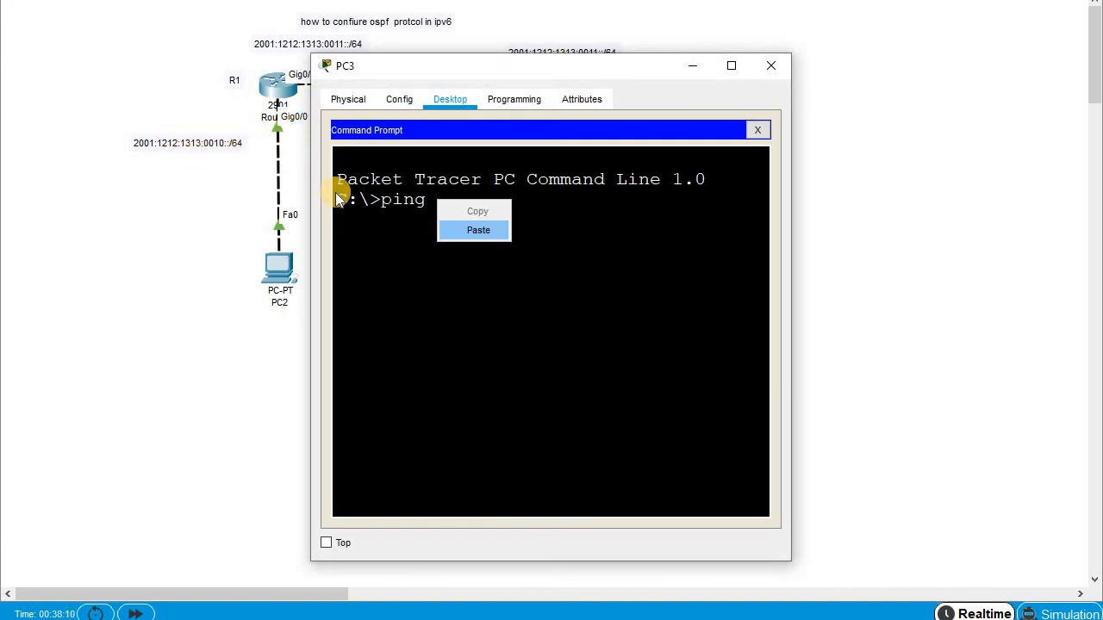
pyautogui.press('Return')
pyautogui.press('Return')
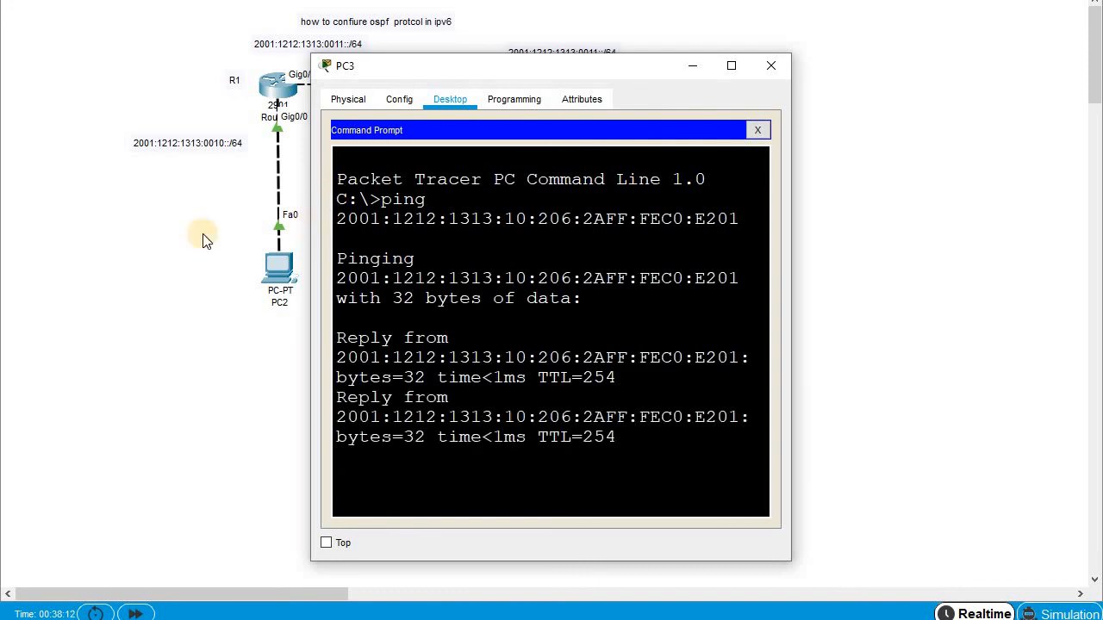
pyautogui.click(731, 66)
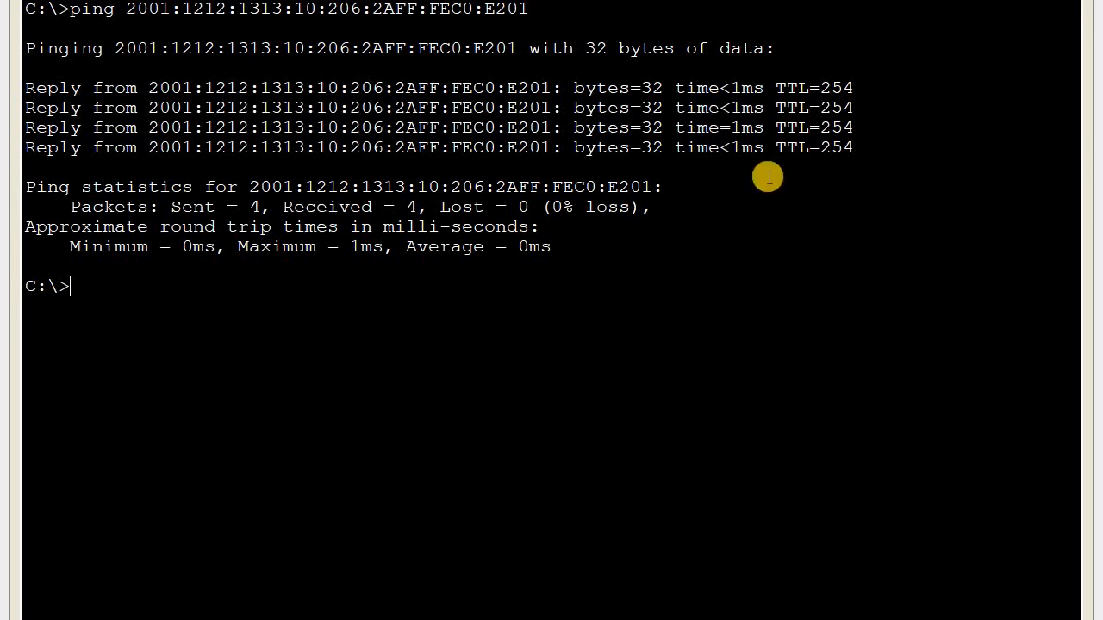
pyautogui.click(1006, 2)
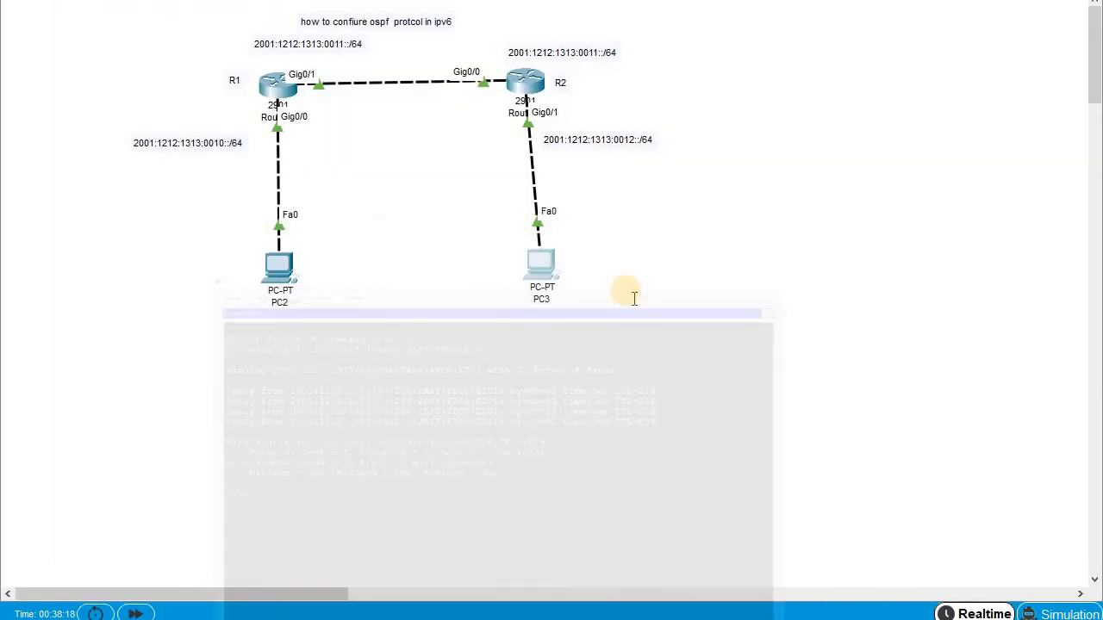